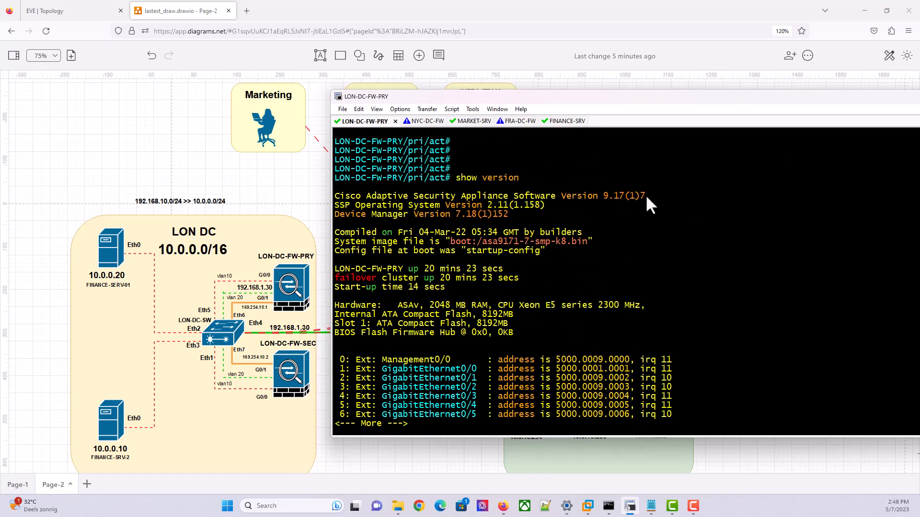
Confirm LON-DC-FW-PRY runs ASA 9.17(1)7 and quit the --More-- pager
left_click_drag(646, 198, 562, 200)
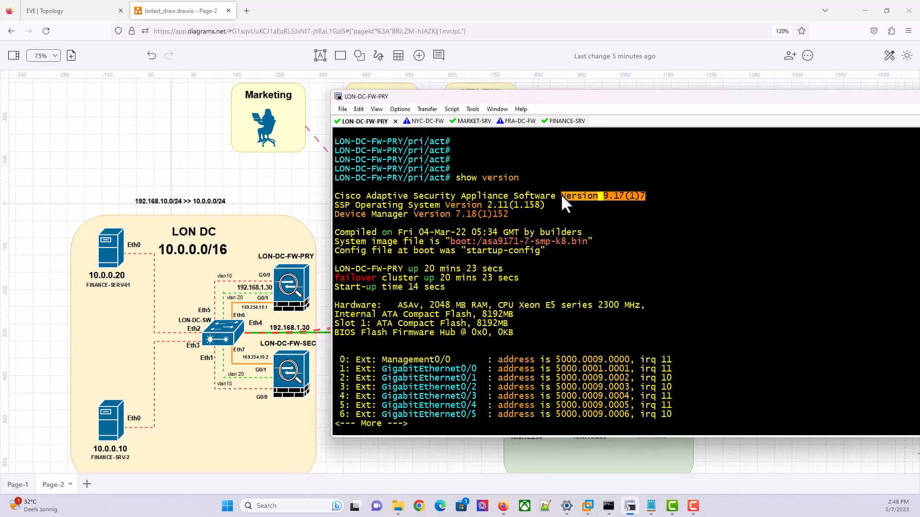
left_click(600, 202)
triple_click(645, 194)
left_click(589, 189)
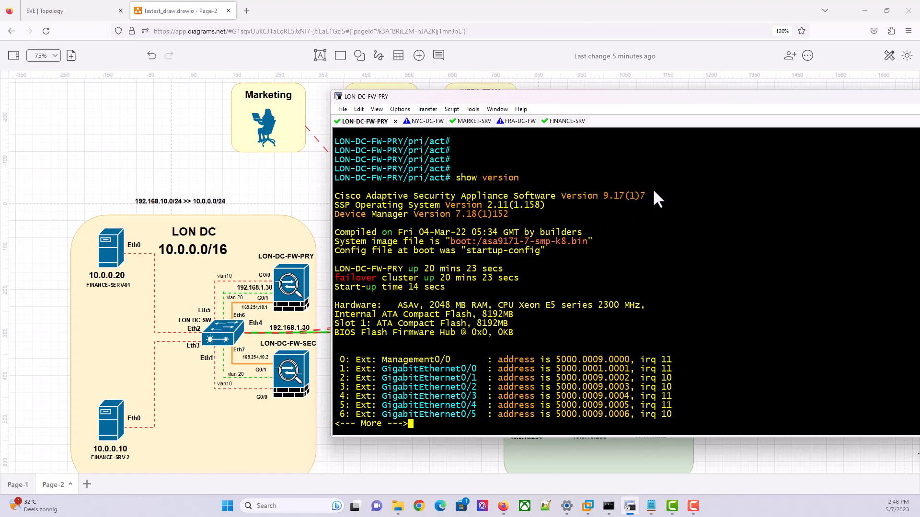
left_click_drag(652, 194, 572, 194)
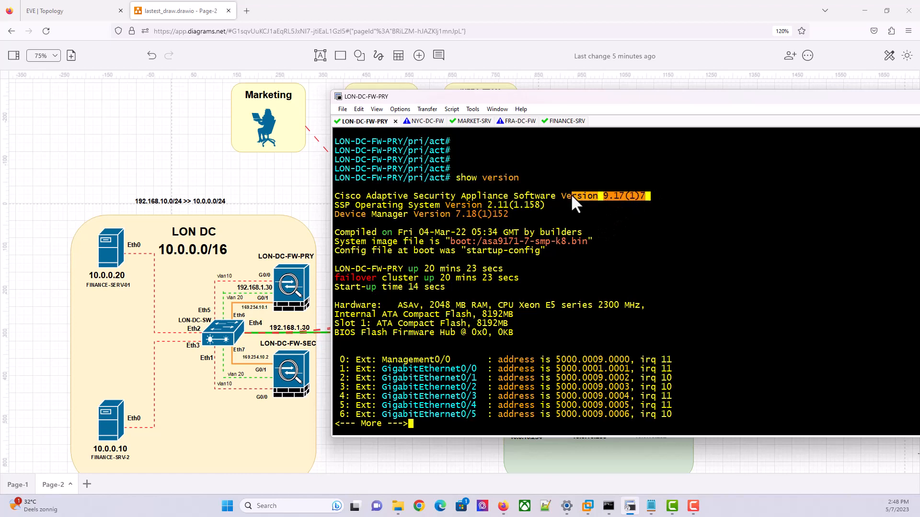
left_click(608, 200)
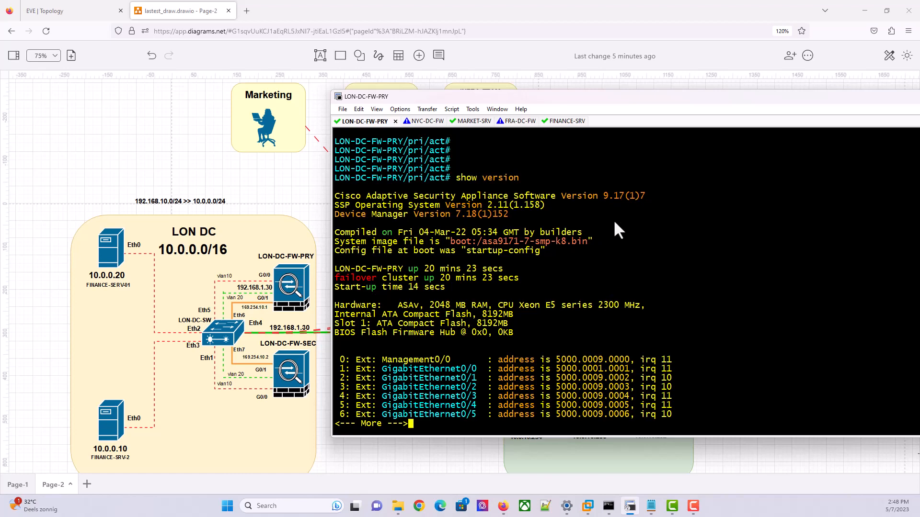
type("qdir ")
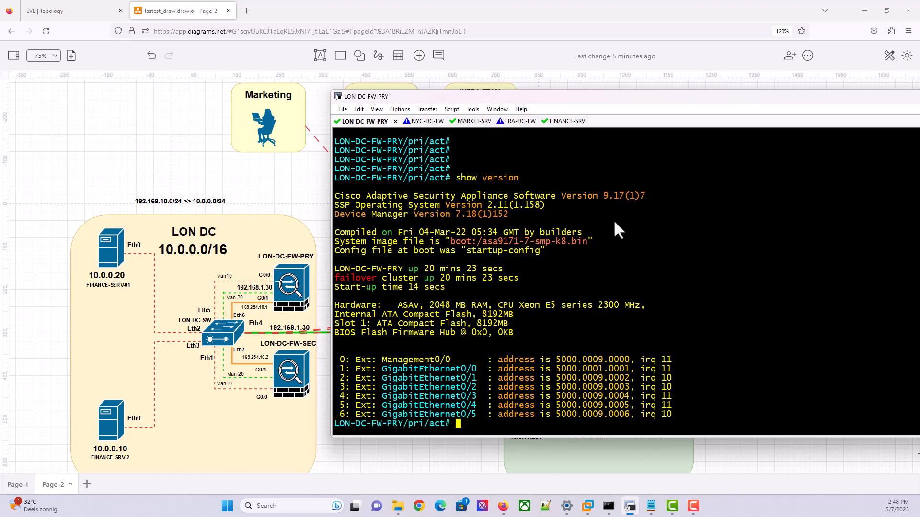
type("dir")
Run dir disk0: on LON-DC-FW-PRY and scroll through the file listing
key("Tab")
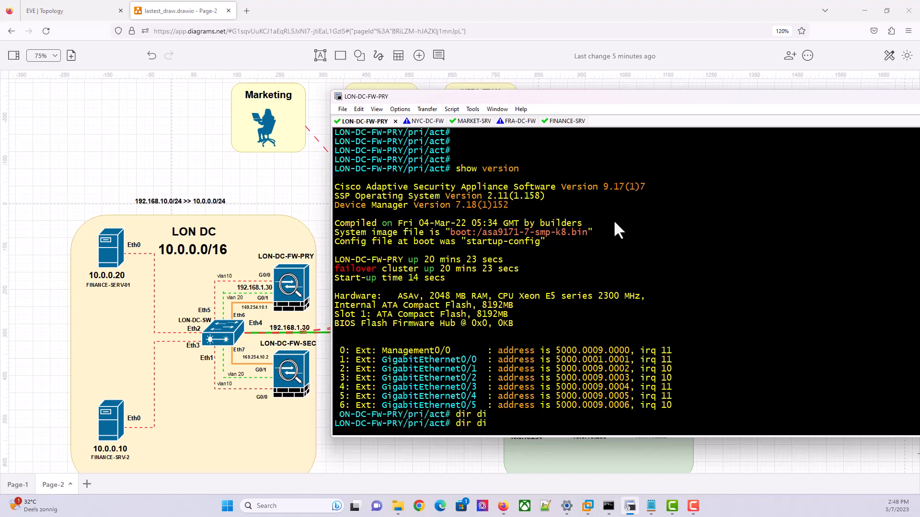
key("Return")
key("Return")
key("Return")
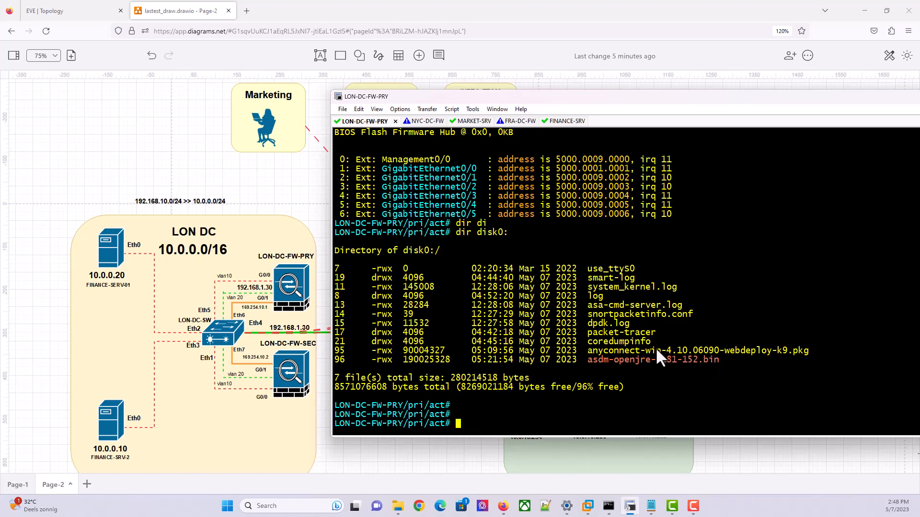
scroll(645, 271, "up", 10)
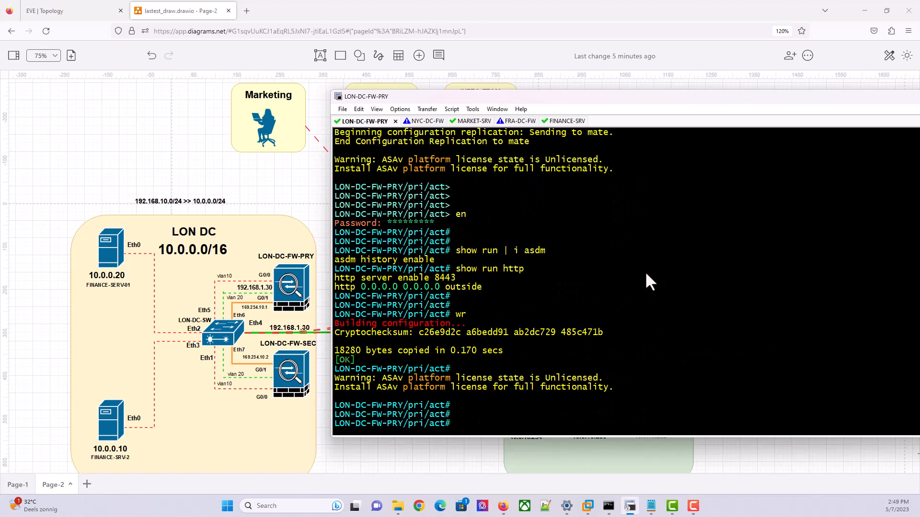
scroll(645, 271, "down", 17)
scroll(645, 271, "up", 8)
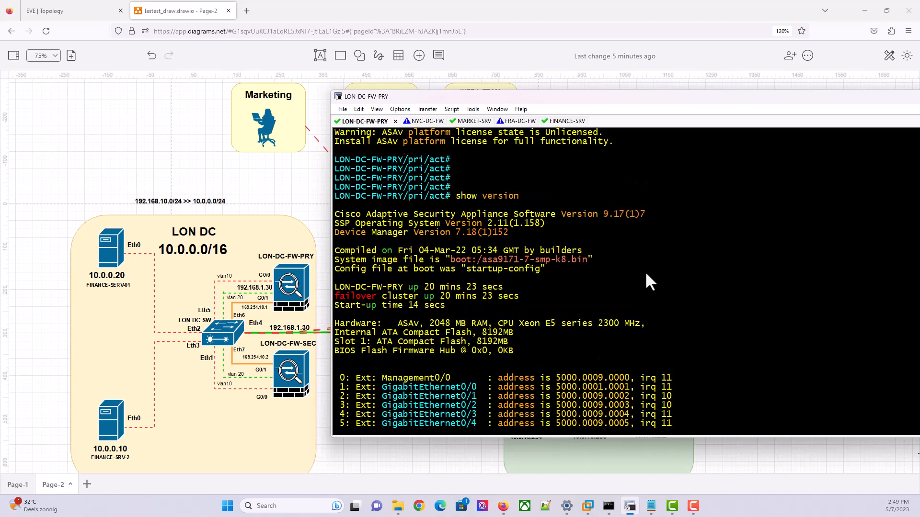
scroll(645, 271, "down", 1)
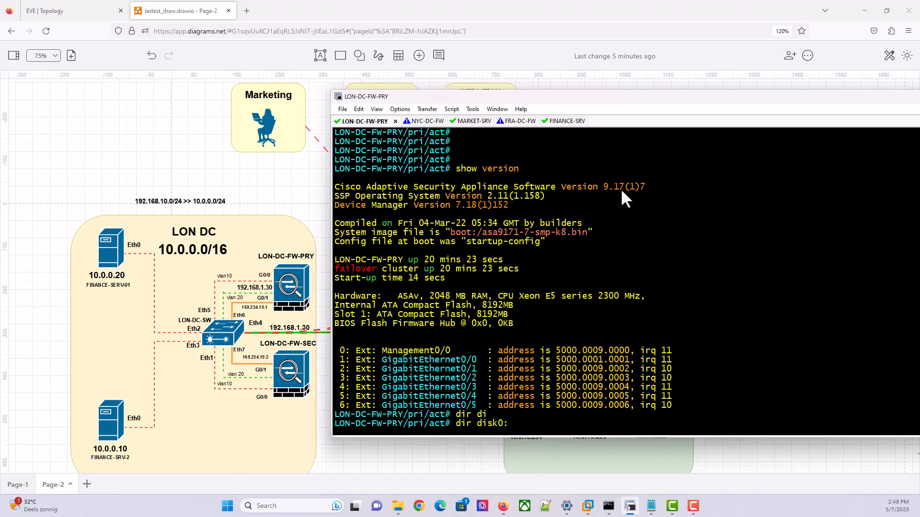
scroll(656, 260, "down", 7)
scroll(656, 260, "up", 1)
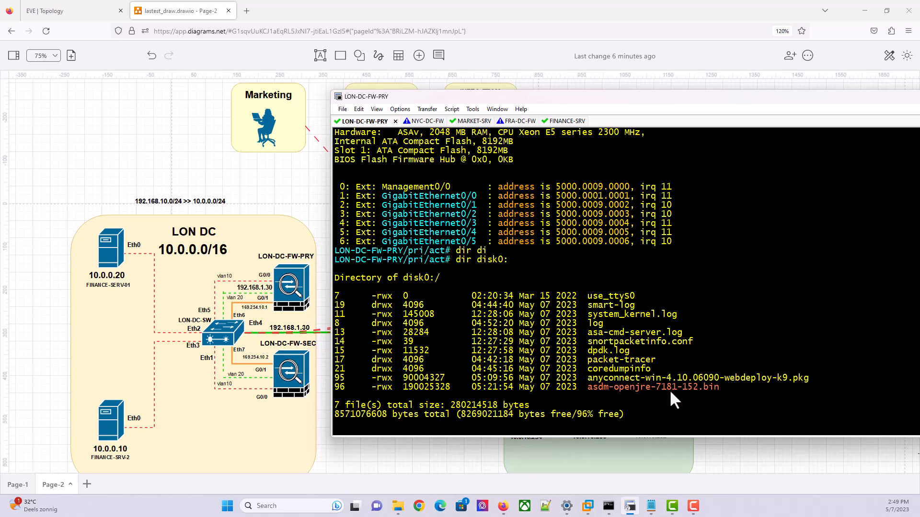
Locate asdm-openjre-7181-152.bin and the 9.17(1)7 version in the disk0 listing
mouse_move(587, 387)
left_mouse_down()
mouse_move(717, 384)
mouse_move(583, 388)
left_mouse_up()
left_click(717, 384)
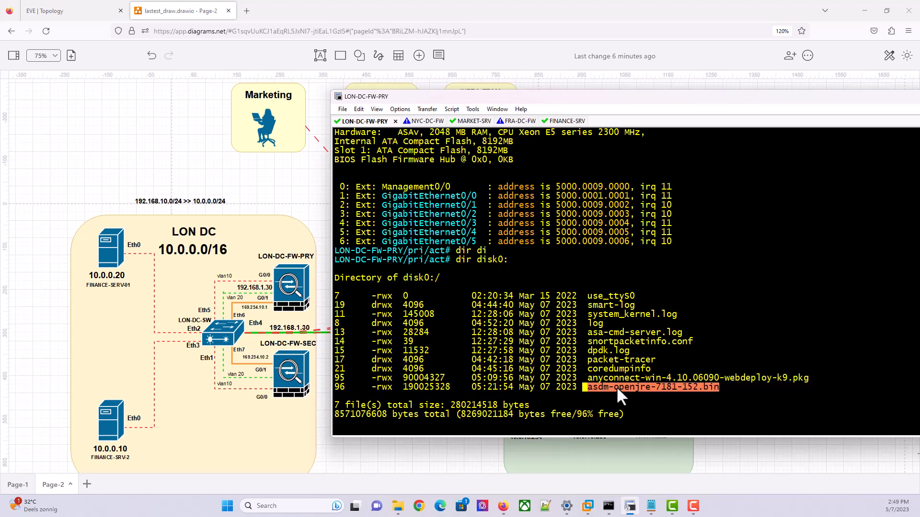
left_click(641, 369)
scroll(667, 359, "down", 1)
scroll(666, 359, "up", 18)
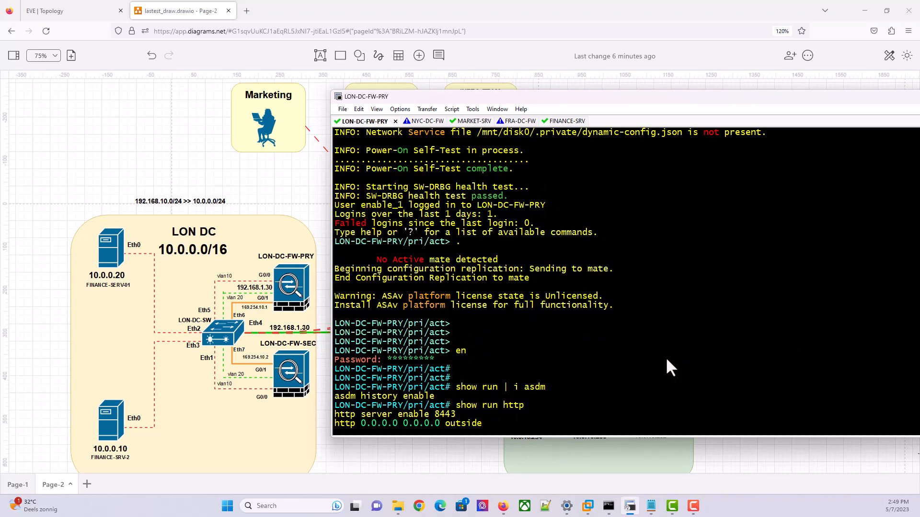
scroll(667, 359, "down", 15)
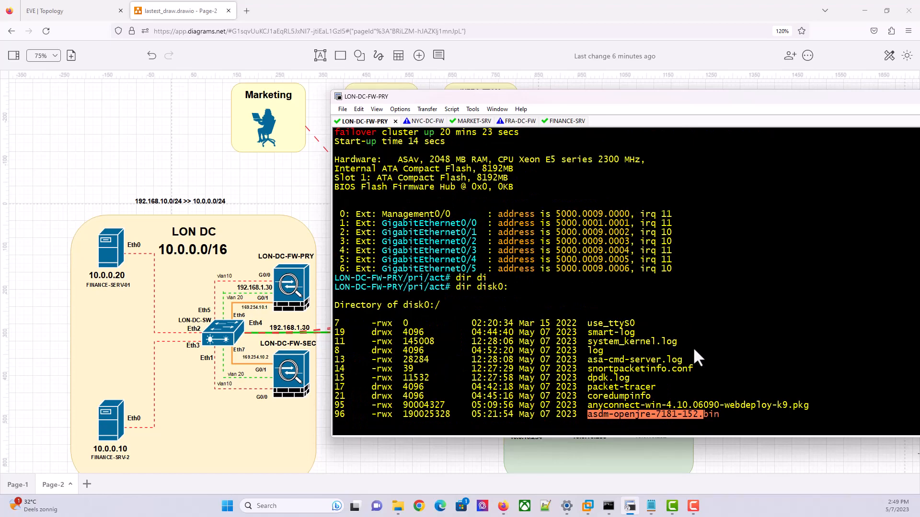
left_click(697, 392)
scroll(667, 333, "up", 20)
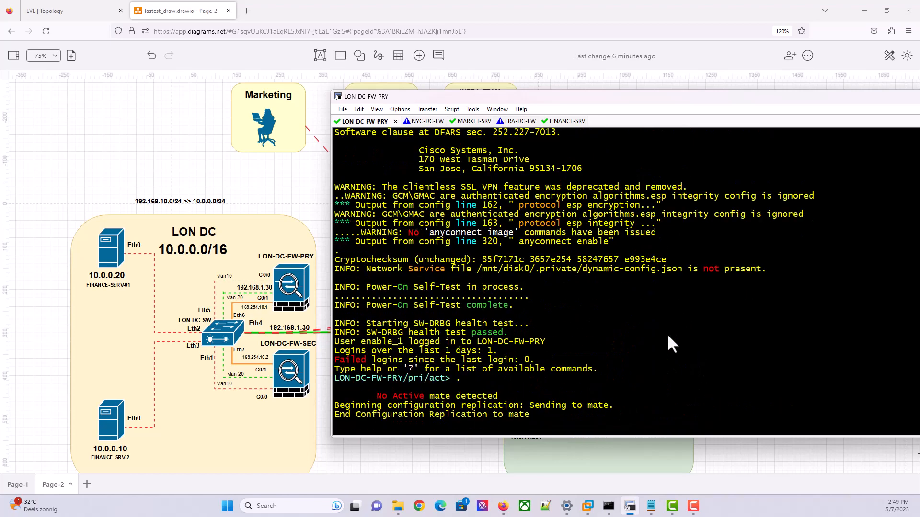
scroll(667, 333, "down", 3)
scroll(669, 336, "down", 7)
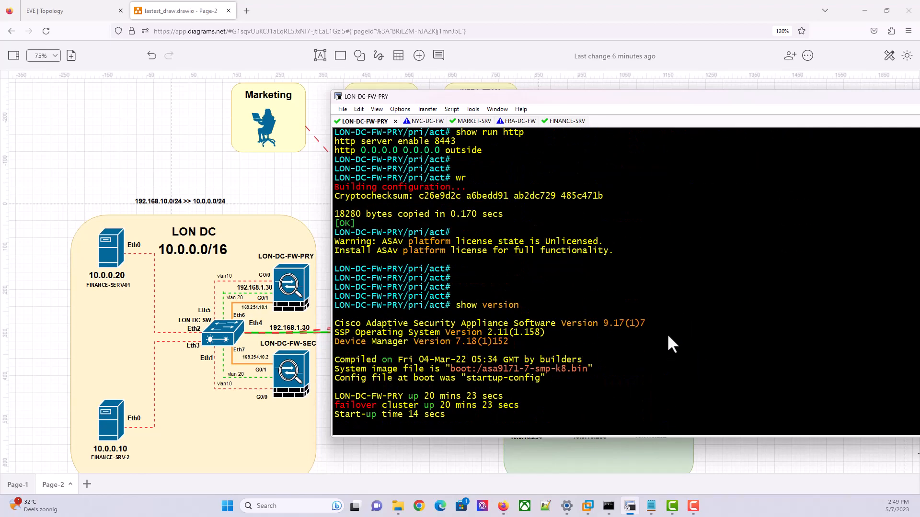
left_click_drag(645, 328, 557, 328)
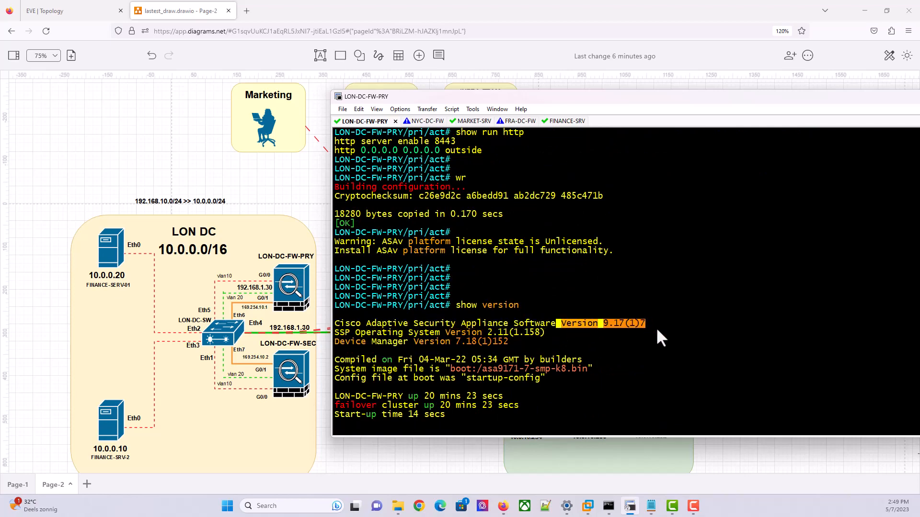
scroll(656, 328, "down", 12)
scroll(657, 329, "up", 10)
scroll(657, 327, "down", 10)
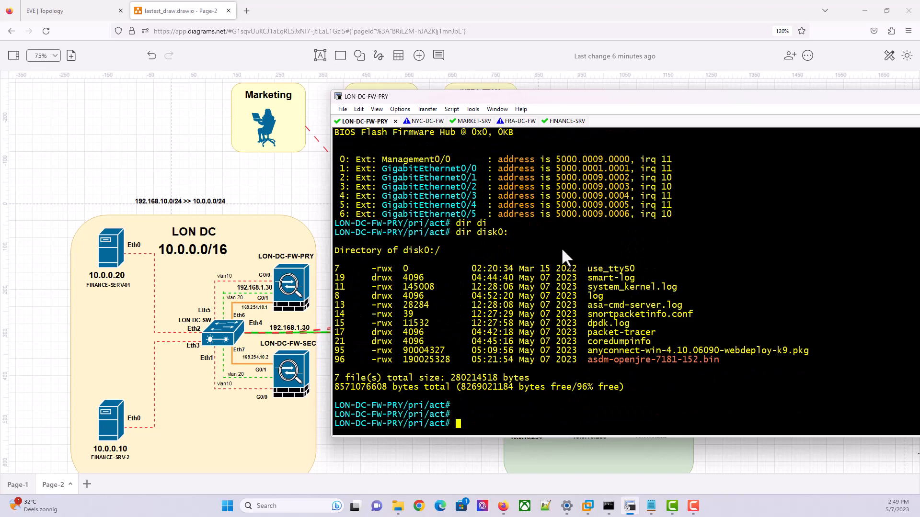
Look at the NYC DC site in the topology diagram, then return to the terminals
left_click(288, 180)
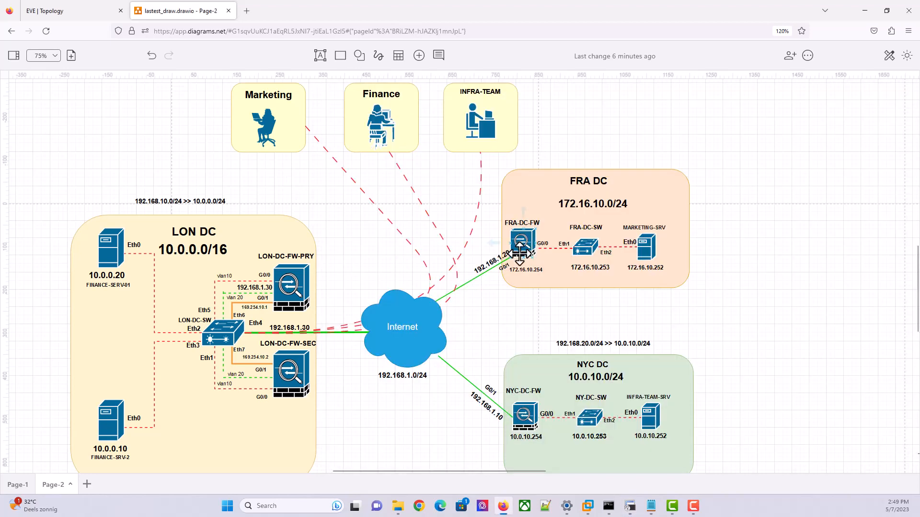
left_click(645, 360)
left_click(630, 508)
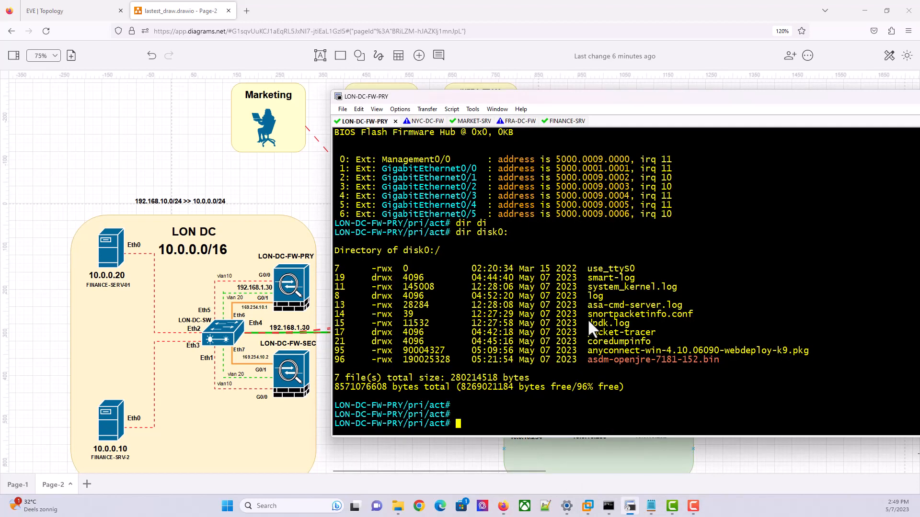
Enter privileged mode on FRA-DC-FW with the enable password
left_click(509, 120)
key("Return")
key("Return")
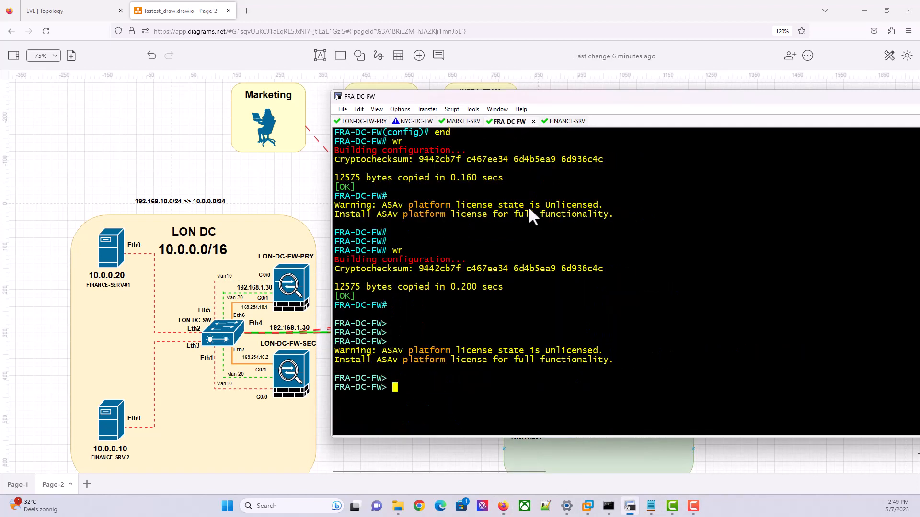
type("en")
key("Return")
type("*********")
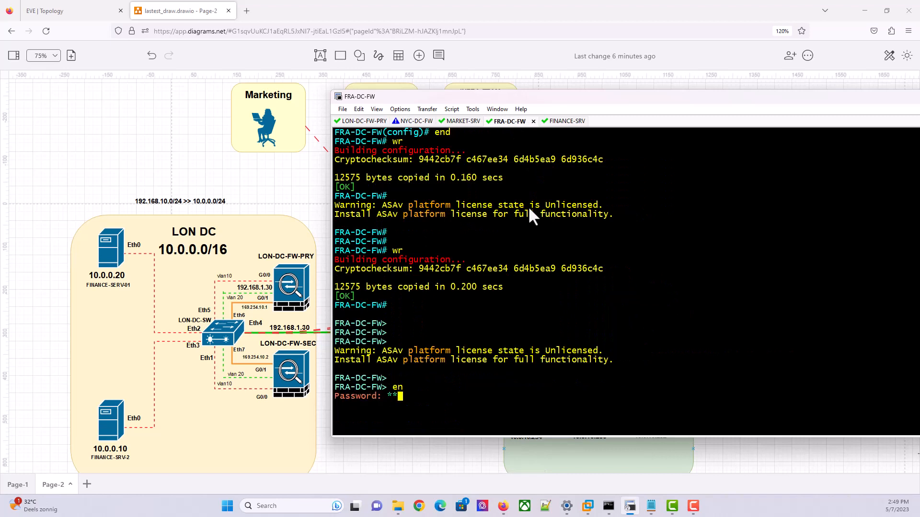
key("Return")
key("Return")
Run show version on FRA-DC-FW, confirm 9.19(1), and go back to LON-DC-FW-PRY
type("show versi")
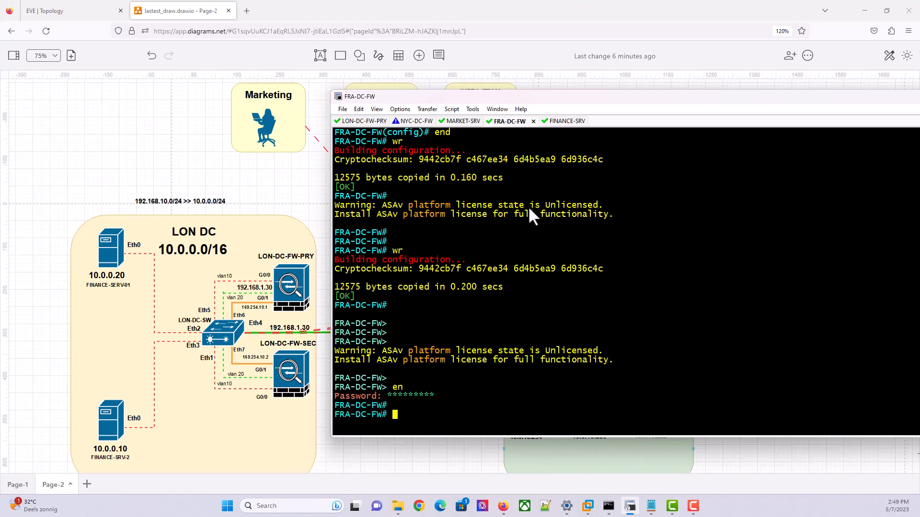
type("on")
key("Return")
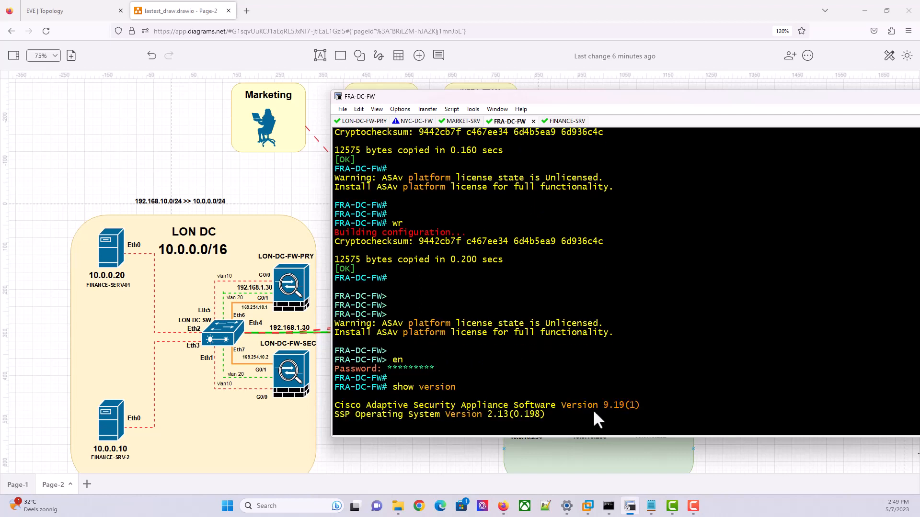
mouse_move(622, 405)
left_mouse_down()
mouse_move(597, 403)
mouse_move(607, 406)
left_mouse_up()
left_click(501, 361)
left_click(367, 122)
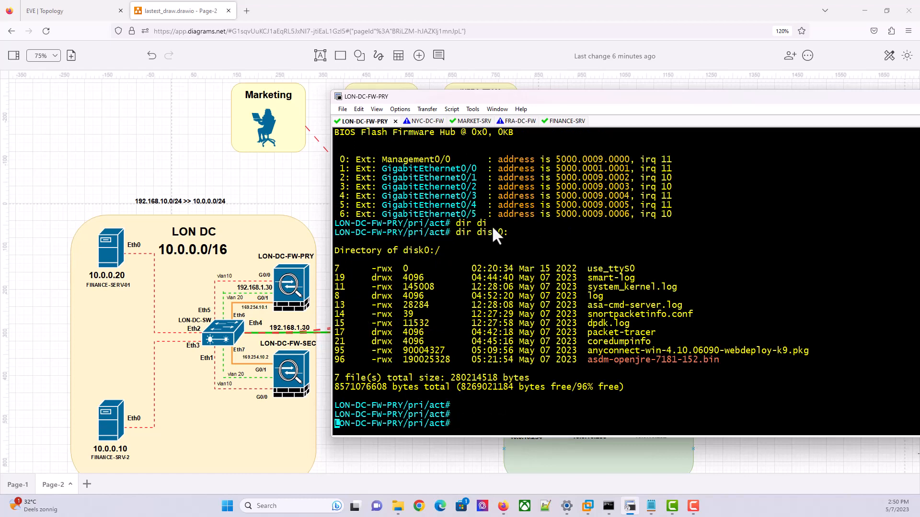
key("Return")
key("Return")
key("Return")
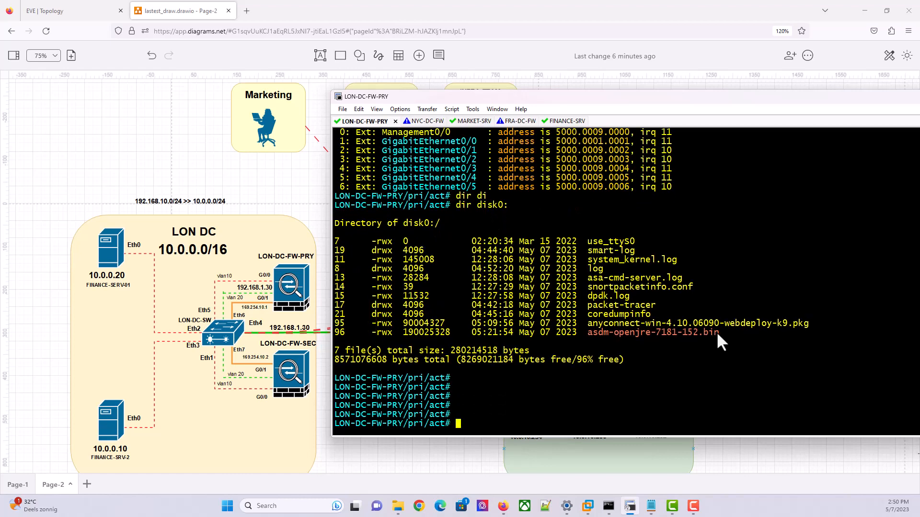
left_click_drag(716, 332, 591, 333)
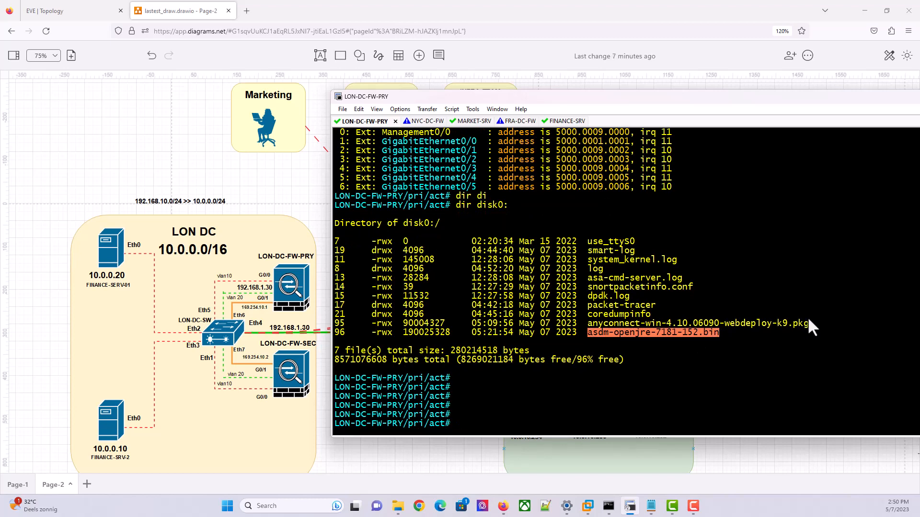
left_click_drag(809, 320, 590, 326)
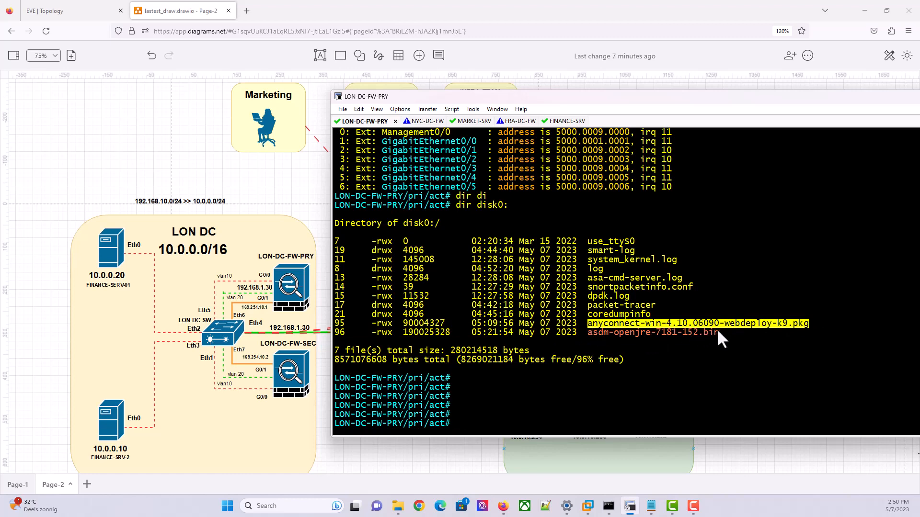
left_click_drag(719, 331, 589, 333)
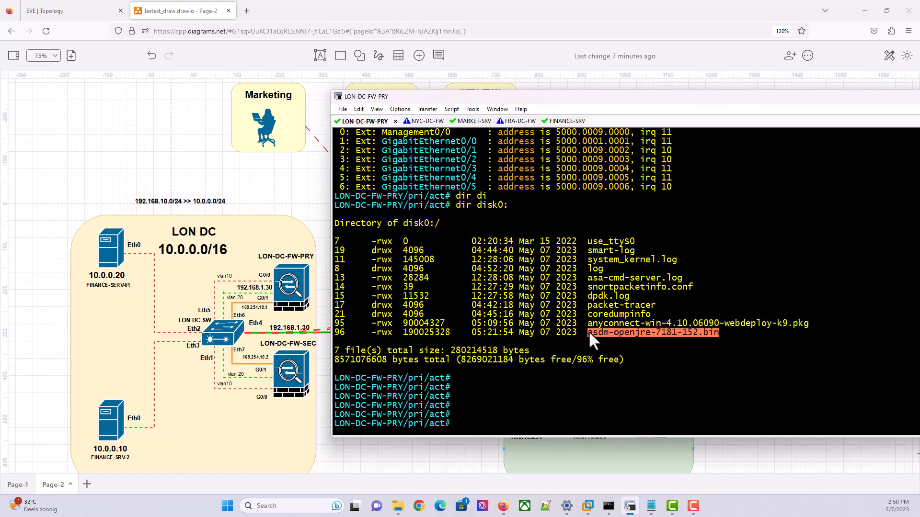
left_click(611, 349)
key("Return")
key("Return")
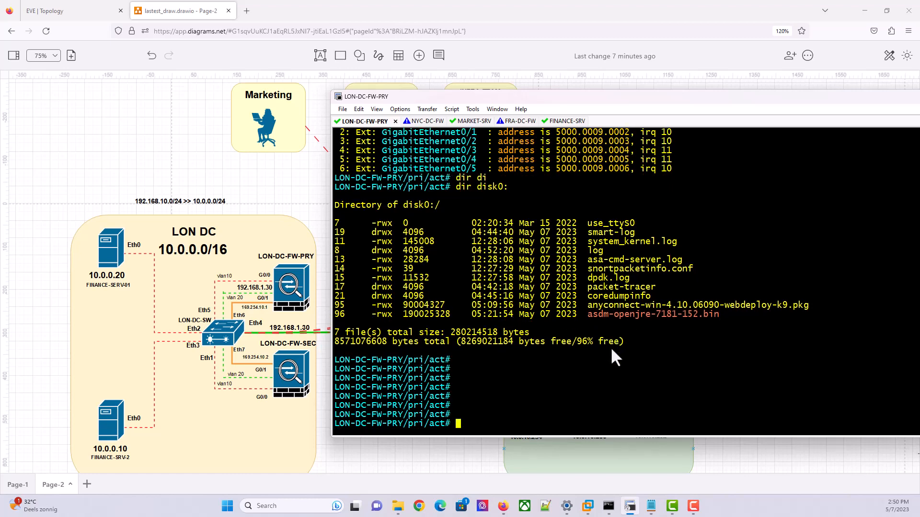
key("Return")
key("Return")
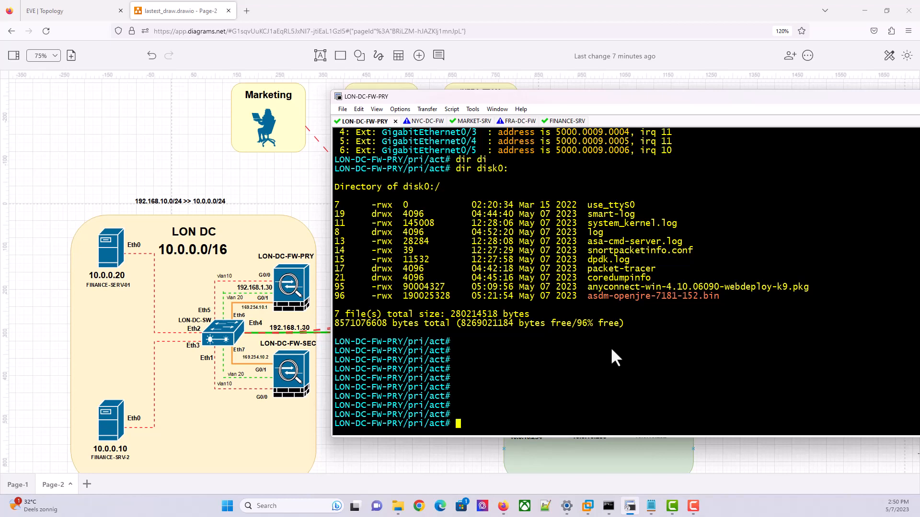
type("show run http")
key("Return")
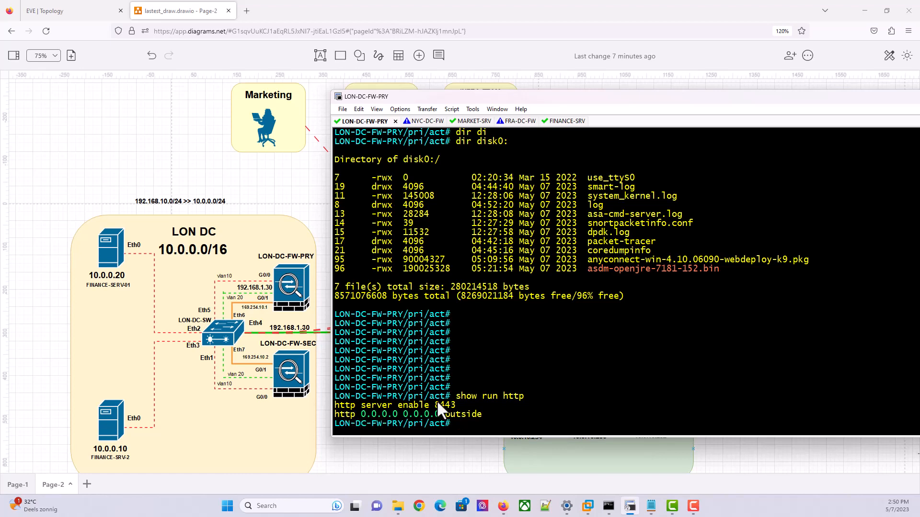
left_click_drag(459, 407, 335, 407)
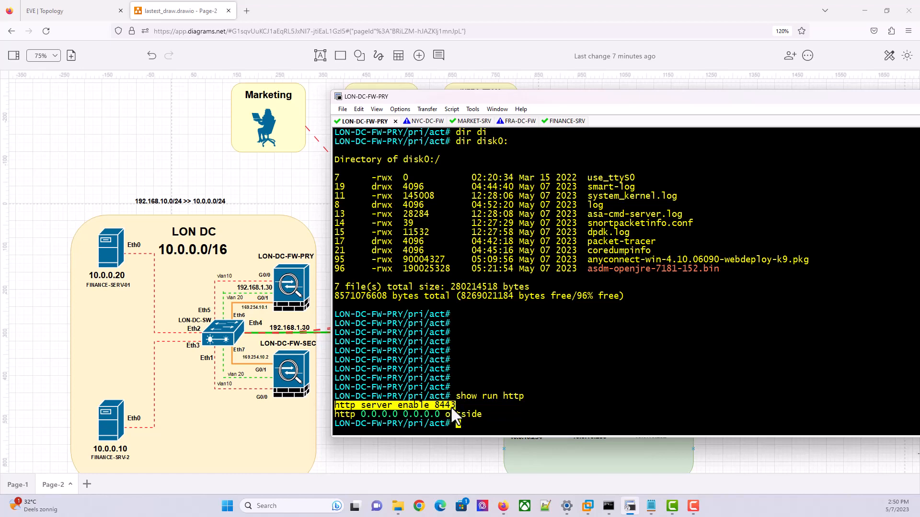
left_click_drag(456, 405, 335, 401)
left_click_drag(486, 414, 335, 414)
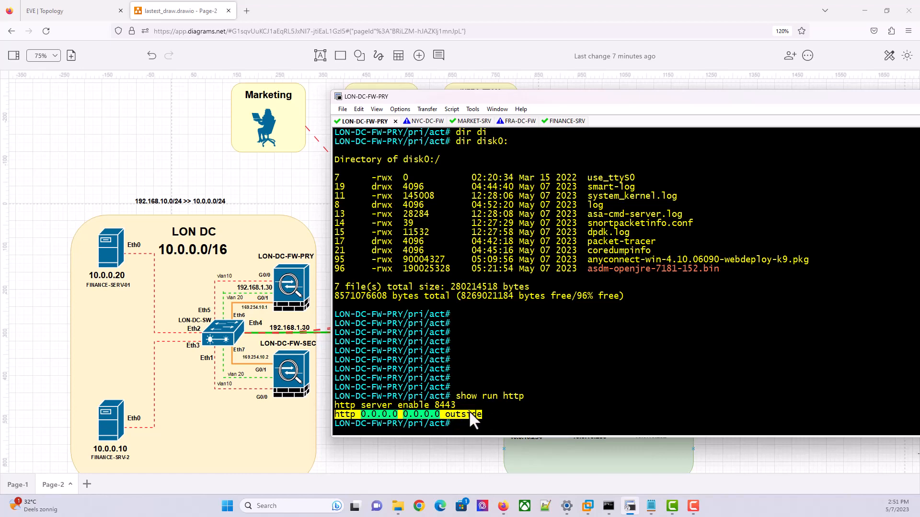
left_click(446, 414)
left_click_drag(443, 414, 363, 414)
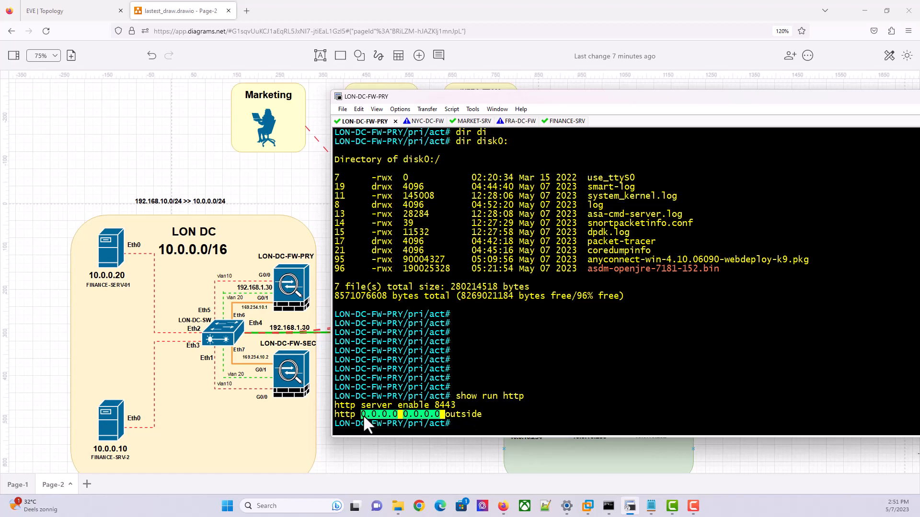
left_click(545, 376)
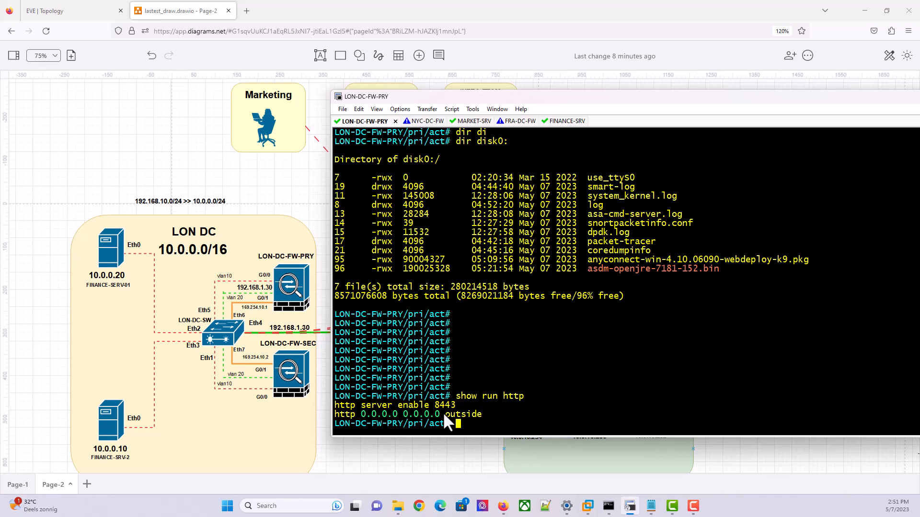
left_click_drag(482, 416, 334, 414)
left_click(480, 410)
left_click_drag(490, 411, 339, 414)
left_click(482, 394)
key("Return")
key("Return")
key("Return")
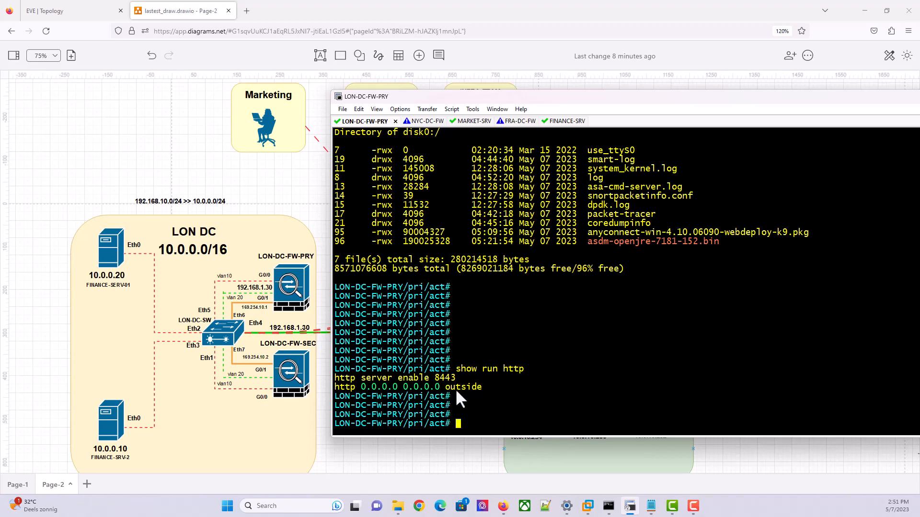
Run show run int g0/0.20 and mark its outside address 192.168.1.30
mouse_move(507, 509)
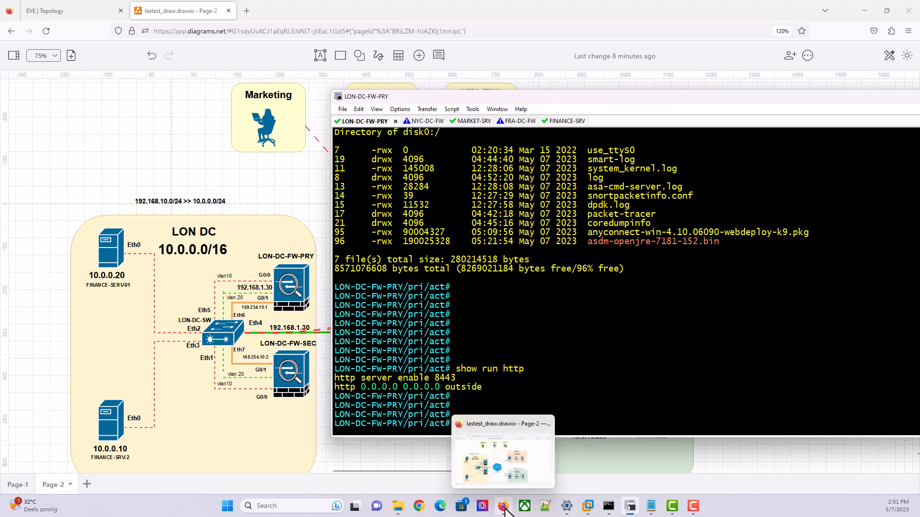
key("Return")
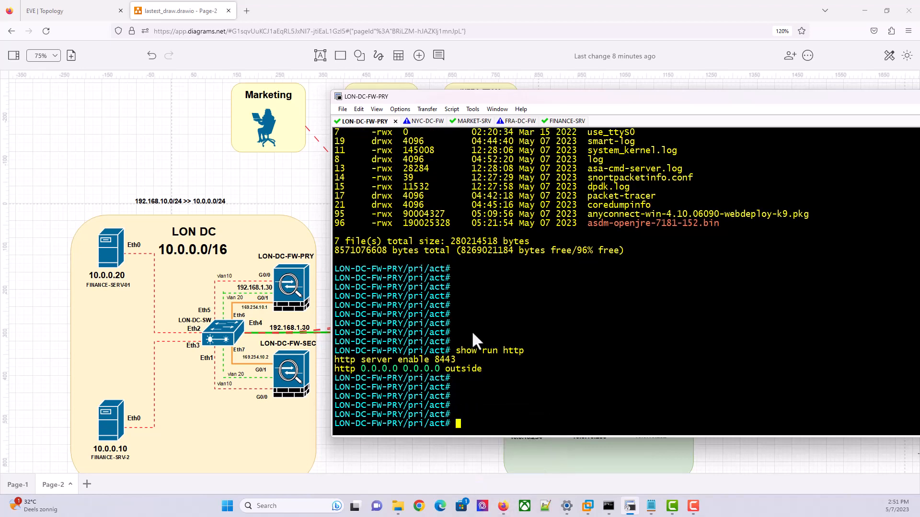
type("sjpw ri")
key("BackSpace")
key("BackSpace")
key("BackSpace")
key("BackSpace")
key("BackSpace")
key("BackSpace")
key("BackSpace")
type("show")
type("t g0/0.20")
key("Return")
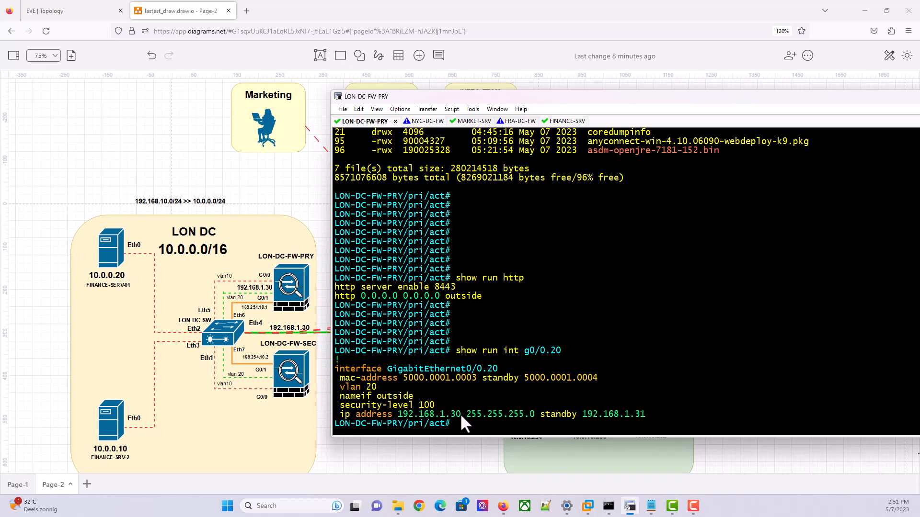
left_click_drag(405, 420, 396, 417)
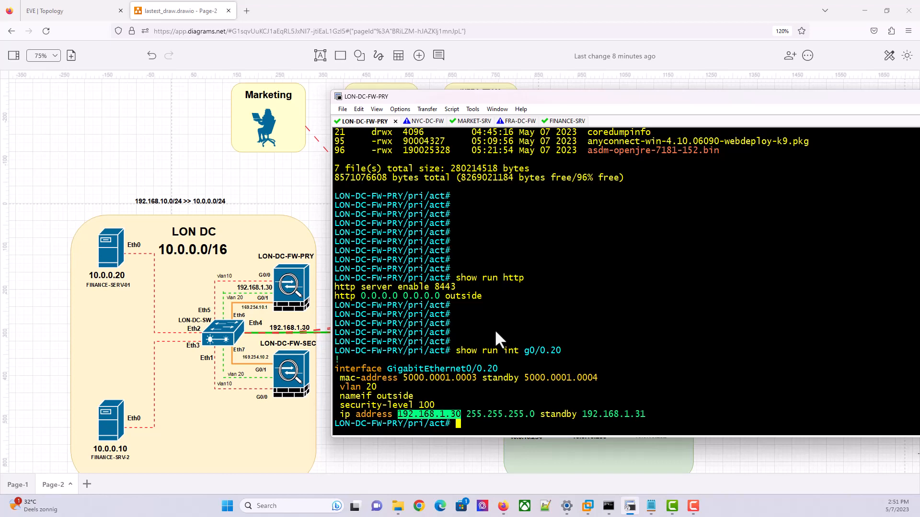
Open a new Firefox tab and start entering 192.168.1.30: in the address bar
left_click(246, 11)
left_click(294, 32)
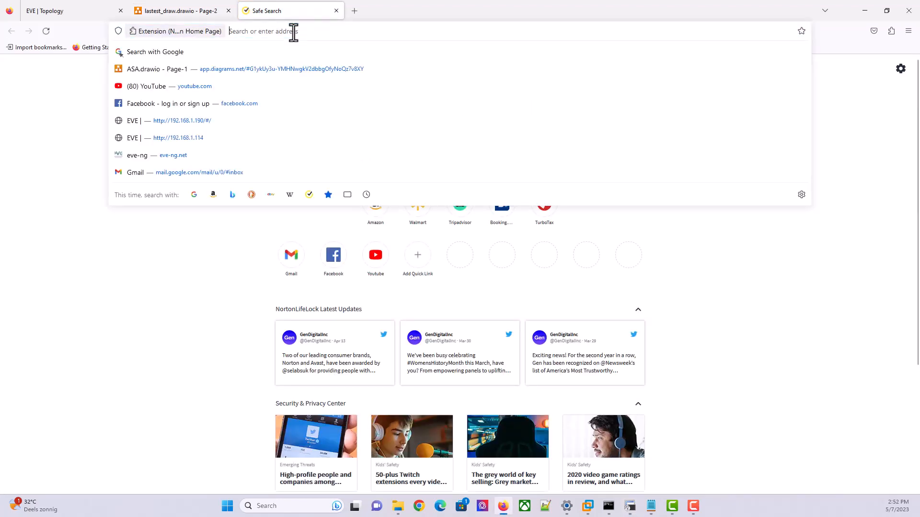
type("192.168.1.")
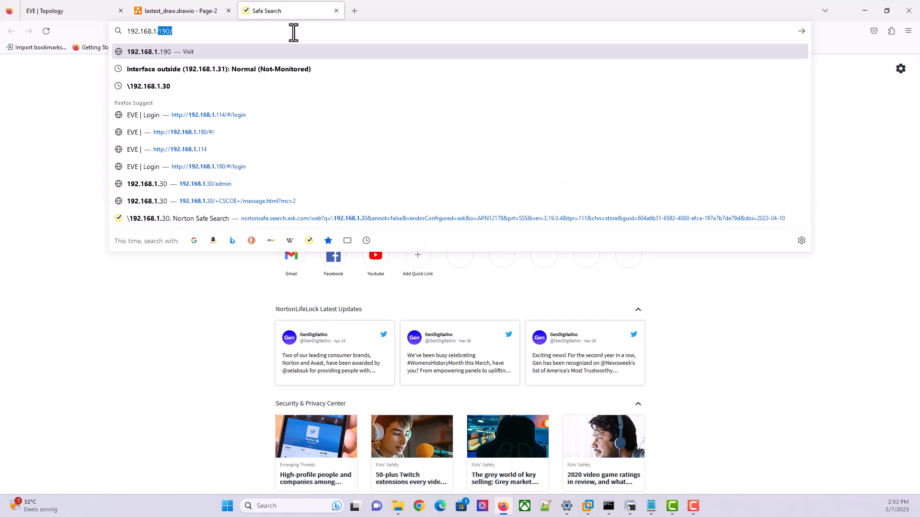
type("30")
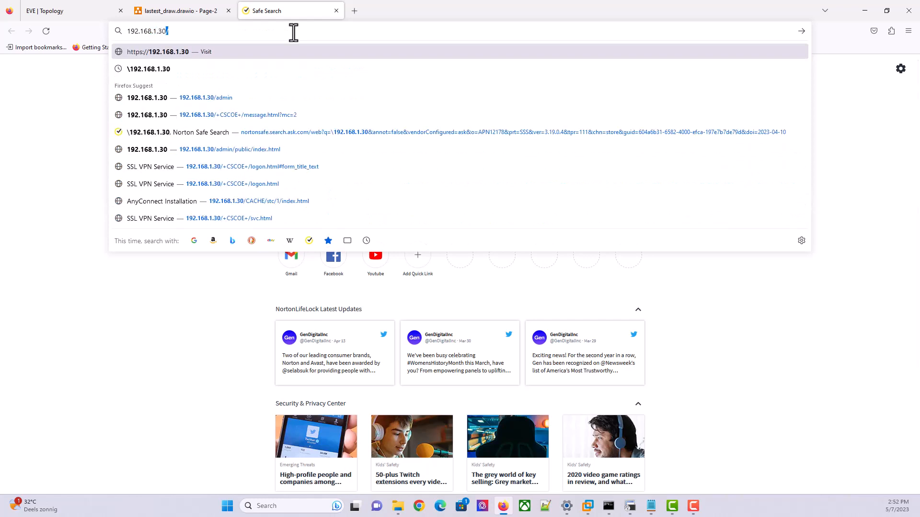
type(":")
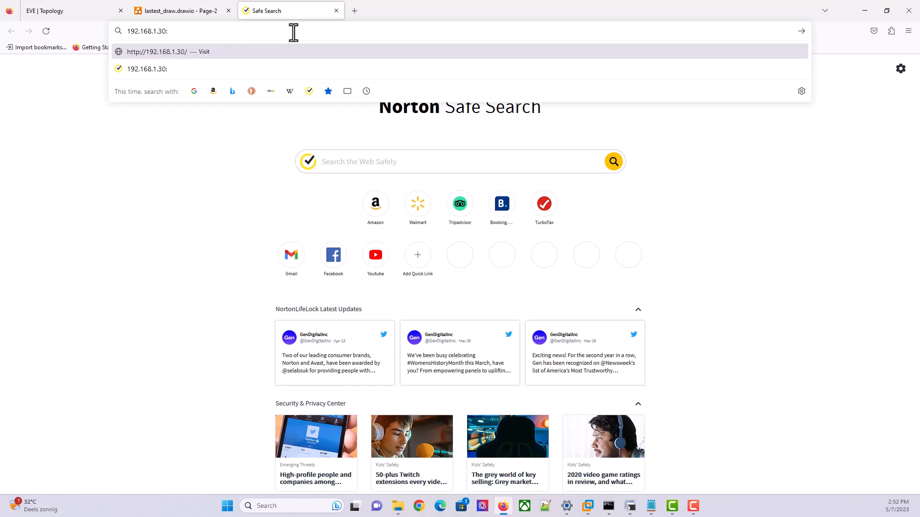
Confirm the 'http server enable 8443' line shows management port 8443
left_click(631, 508)
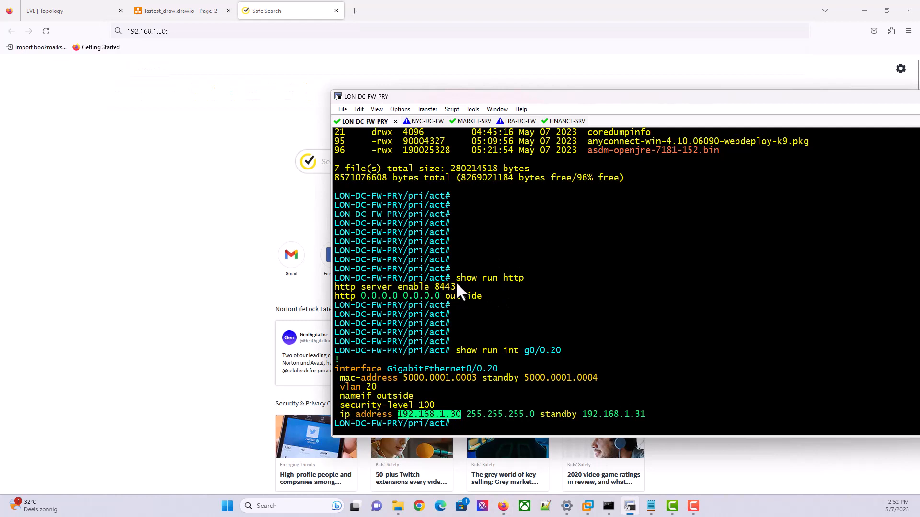
left_click_drag(455, 287, 435, 286)
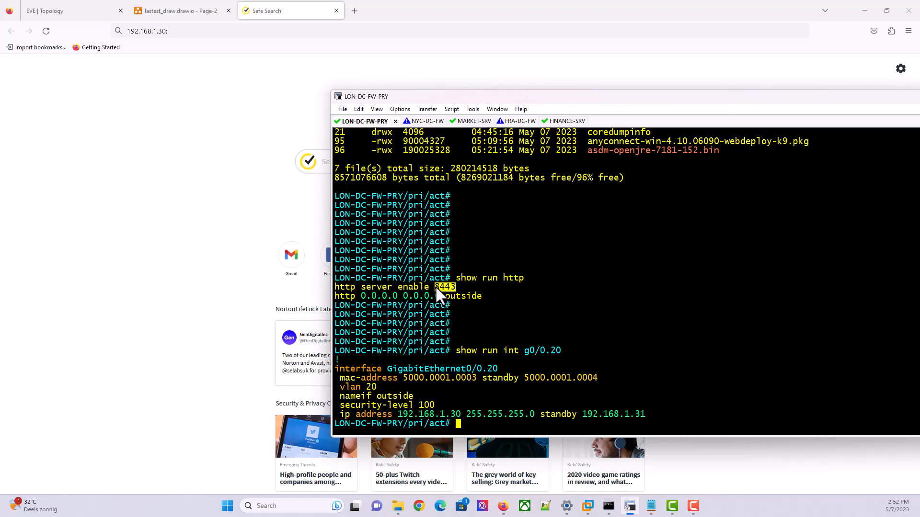
left_click(471, 288)
left_click_drag(455, 286, 433, 287)
Load 192.168.1.30:8443 in Firefox, which returns a connection-reset error
left_click(211, 32)
type("192.168.1.30:")
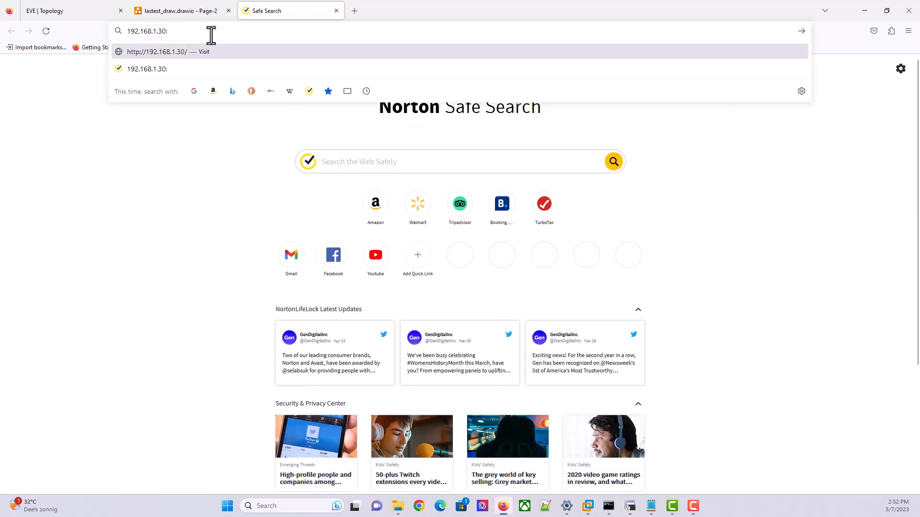
type("8443")
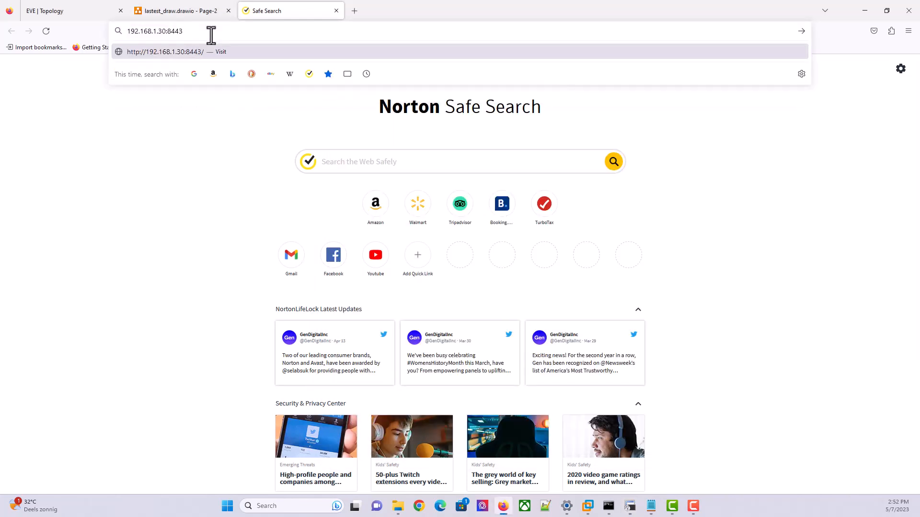
key("Return")
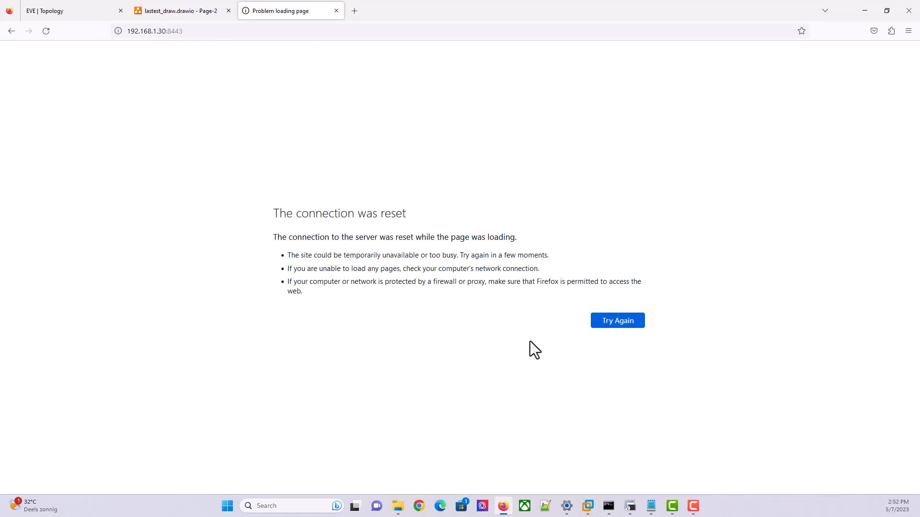
Rerun the ping to 192.168.1.30 in Command Prompt, then select the Firefox address
left_click(609, 505)
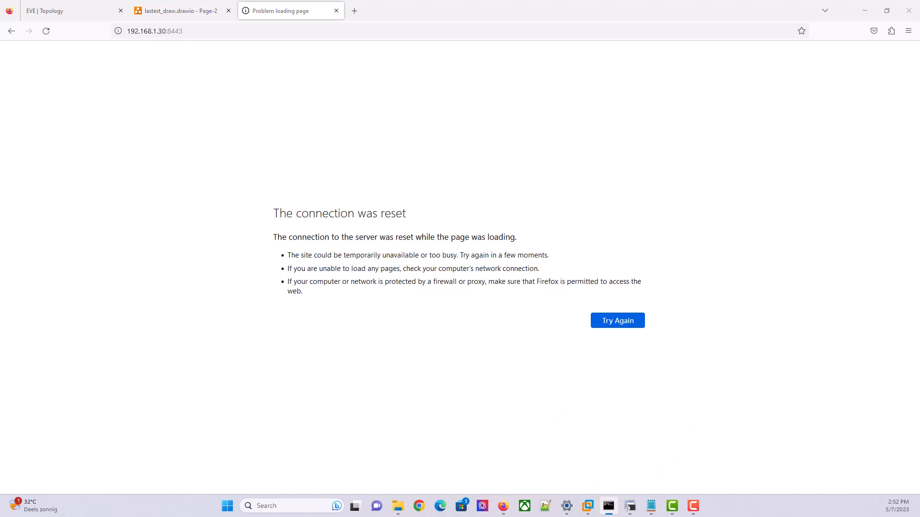
left_click_drag(712, 172, 591, 168)
left_click(575, 231)
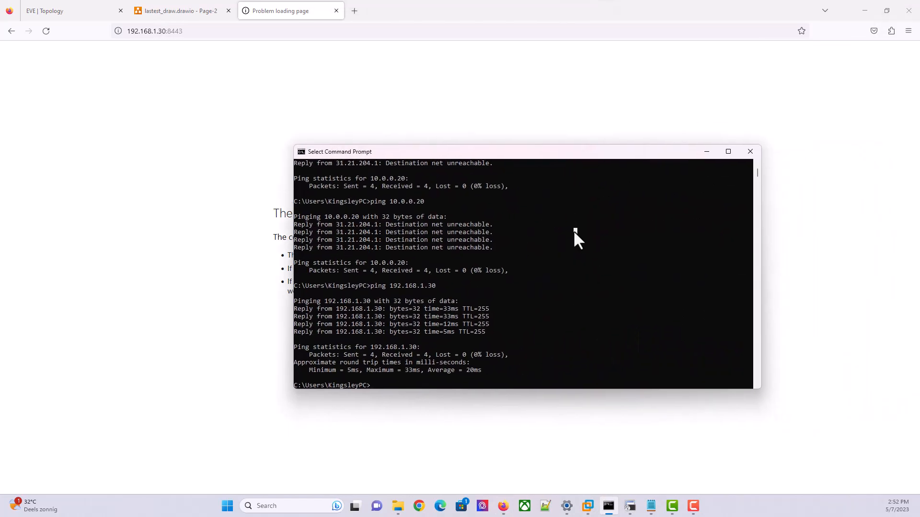
key("Escape")
key("Up")
key("Return")
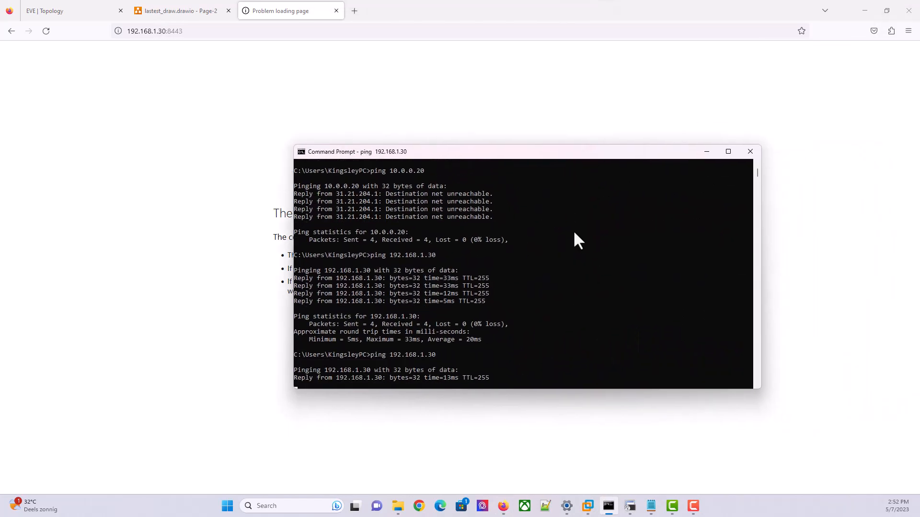
left_click(311, 141)
left_click(195, 29)
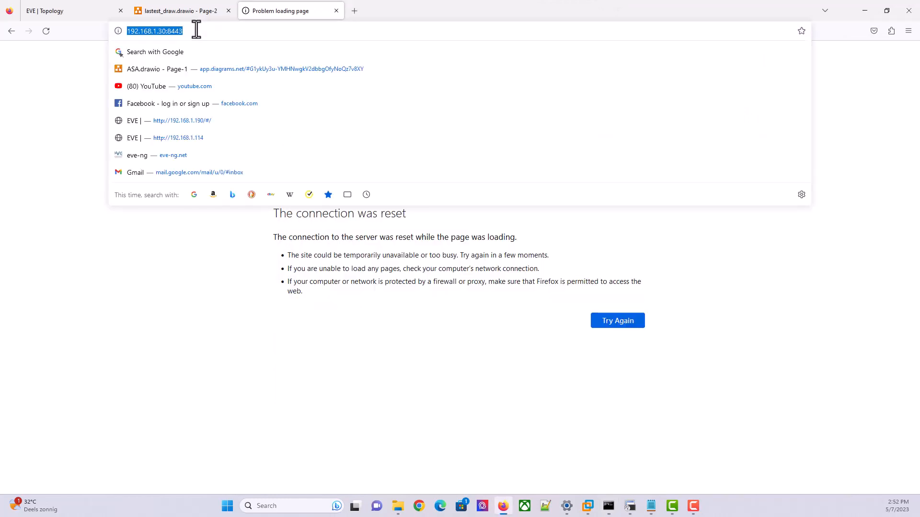
left_click(196, 30)
type("https")
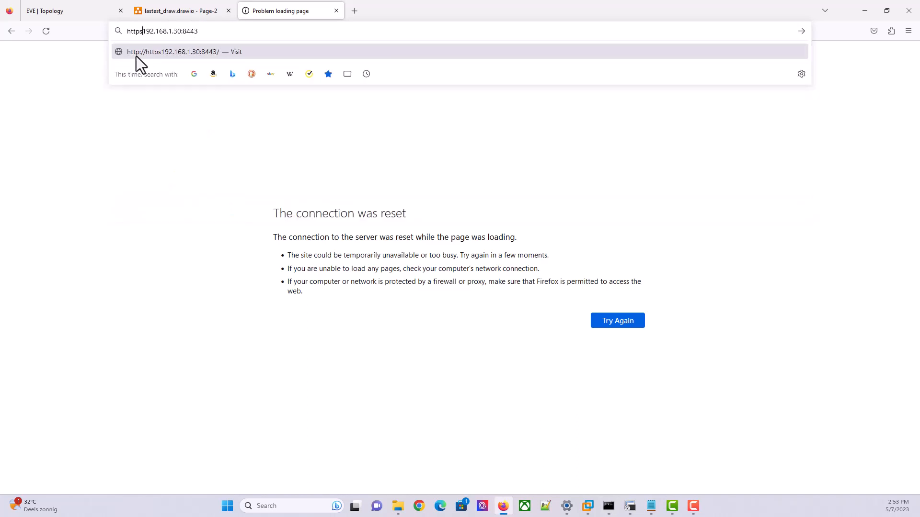
type("://")
key("Return")
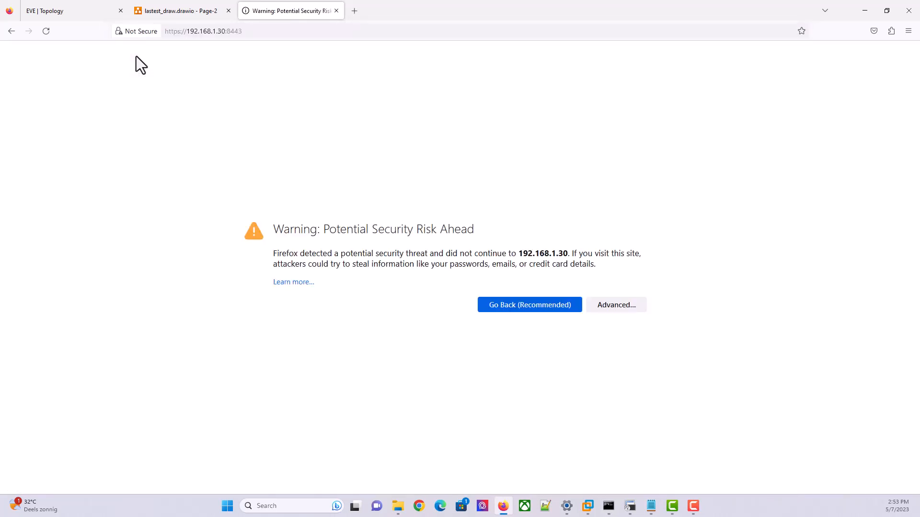
left_click(611, 304)
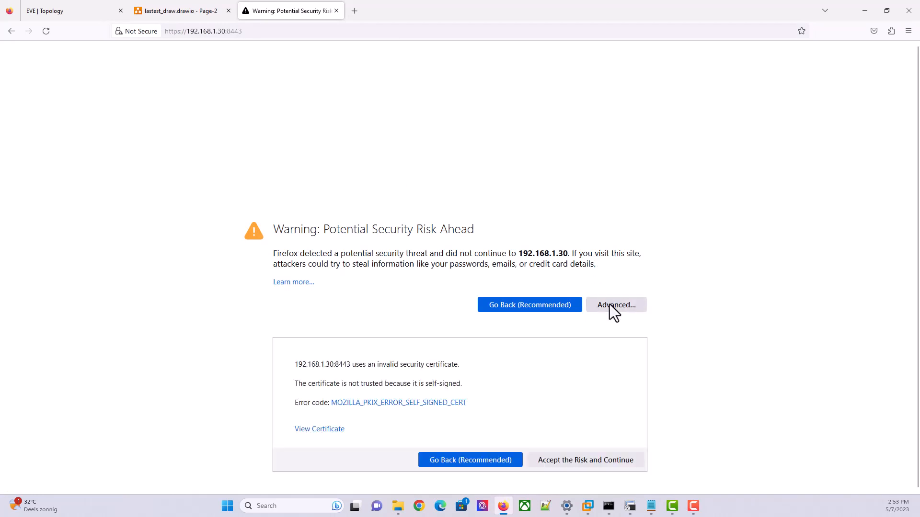
left_click(561, 459)
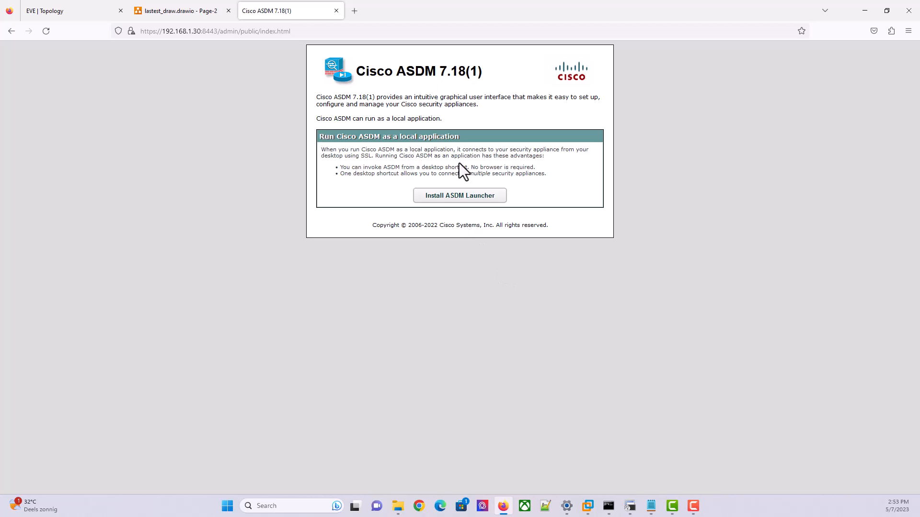
left_click(459, 200)
Check the ASDM image name and copy the 'http server enable 8443' line
left_click(630, 506)
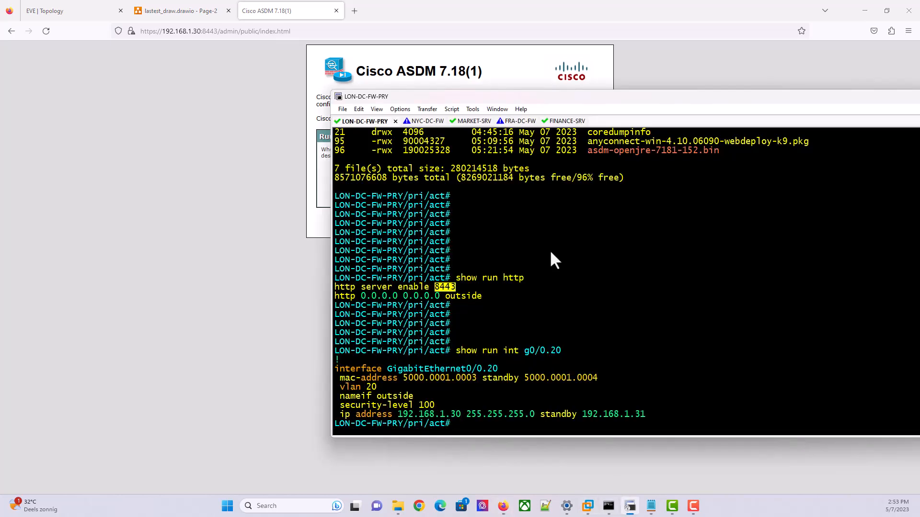
left_click_drag(651, 149, 616, 150)
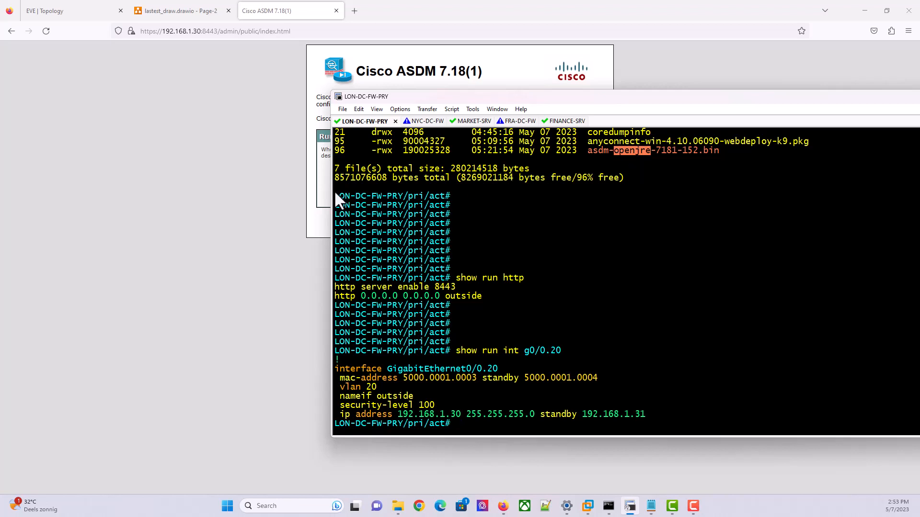
left_click(311, 207)
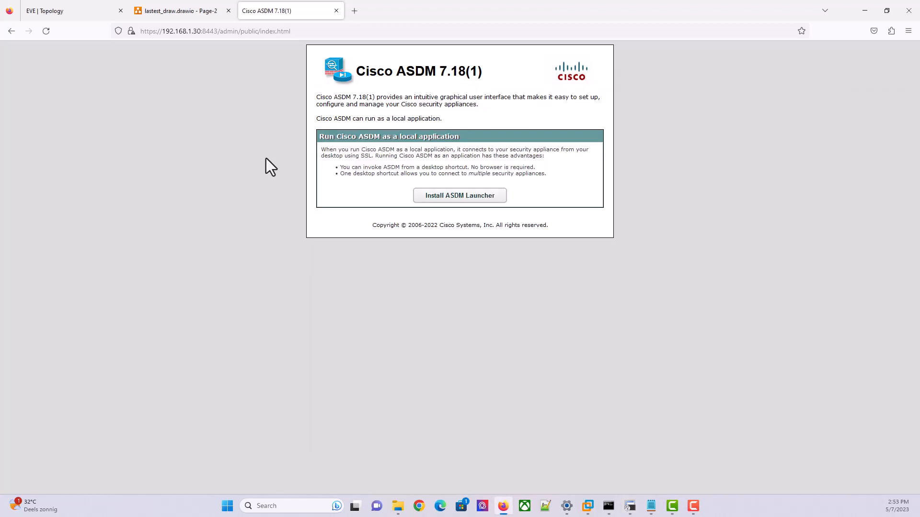
left_click(630, 507)
left_click(504, 309)
left_click_drag(456, 287, 326, 289)
key("ctrl+c")
In config mode, re-enable the HTTP server without the 8443 port
type("c")
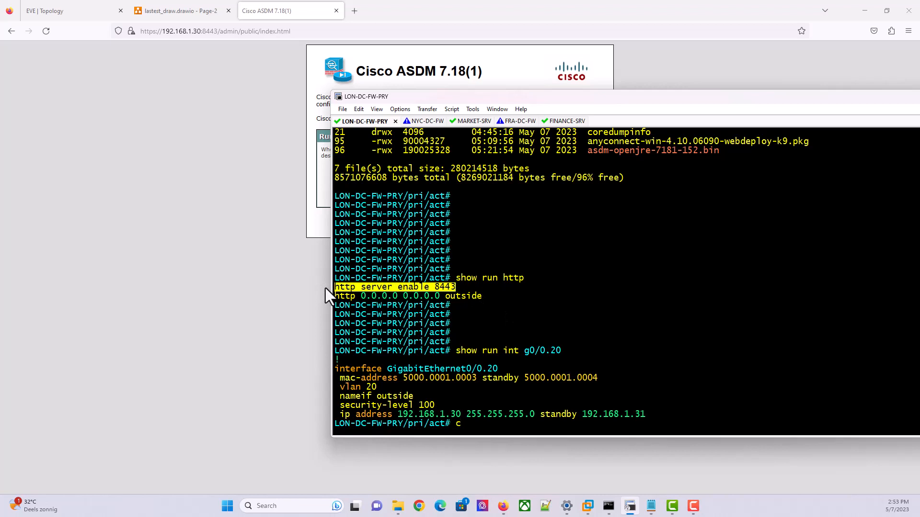
type("onfi t")
key("Return")
key("shift+Insert")
key("BackSpace")
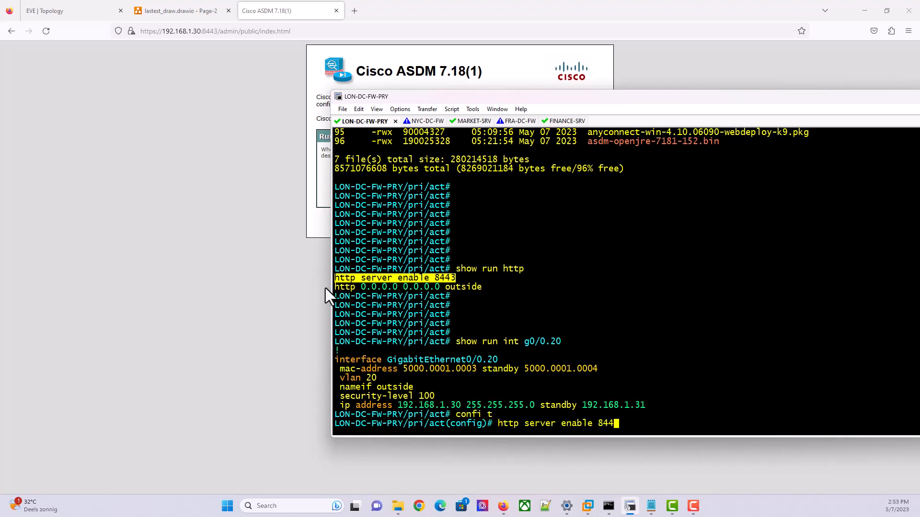
key("BackSpace")
key("BackSpace")
key("BackSpace")
key("Return")
type("end")
key("Return")
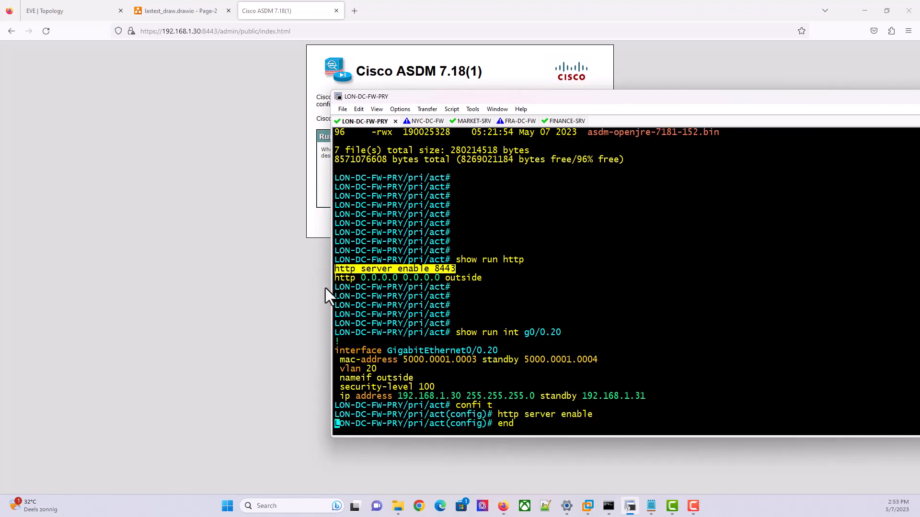
Verify the setting with show run http and save the configuration with wr
key("Return")
type("show ru")
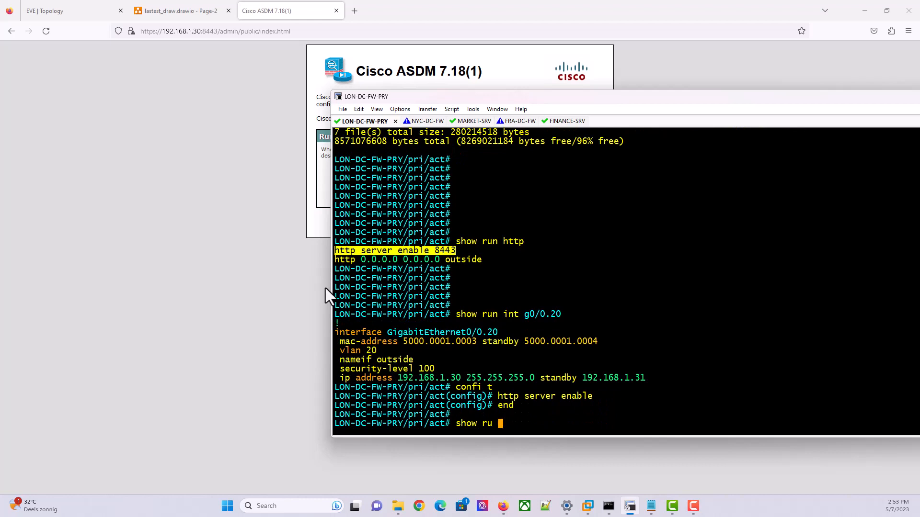
key("BackSpace")
type("n http")
key("Return")
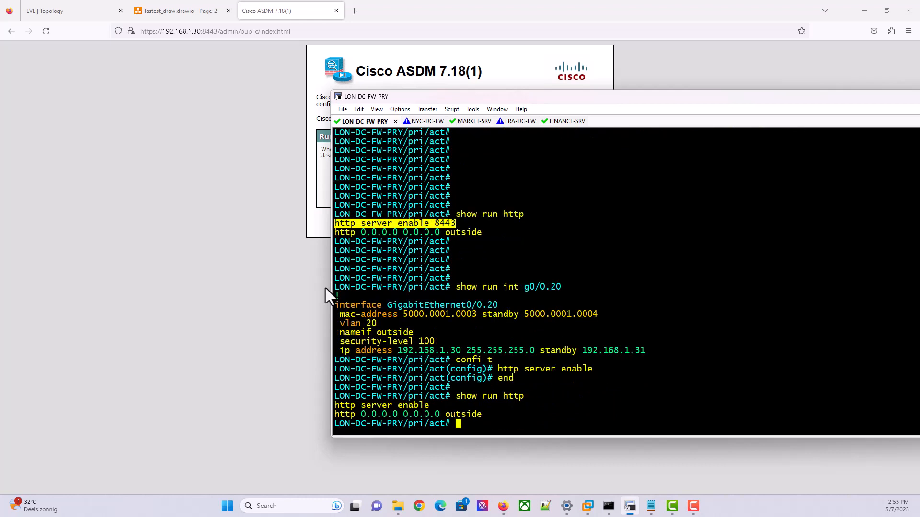
type("wr")
key("Return")
left_click(186, 216)
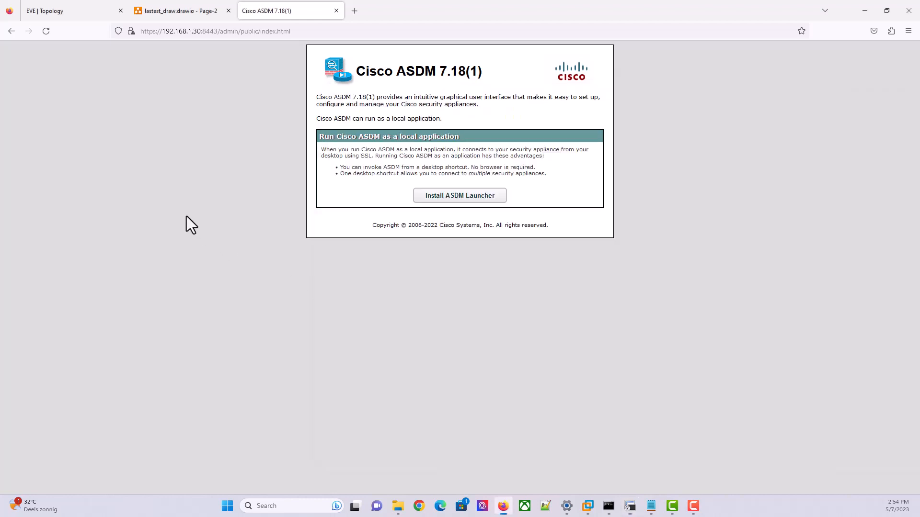
left_click_drag(260, 31, 296, 31)
left_click(200, 31, "shift")
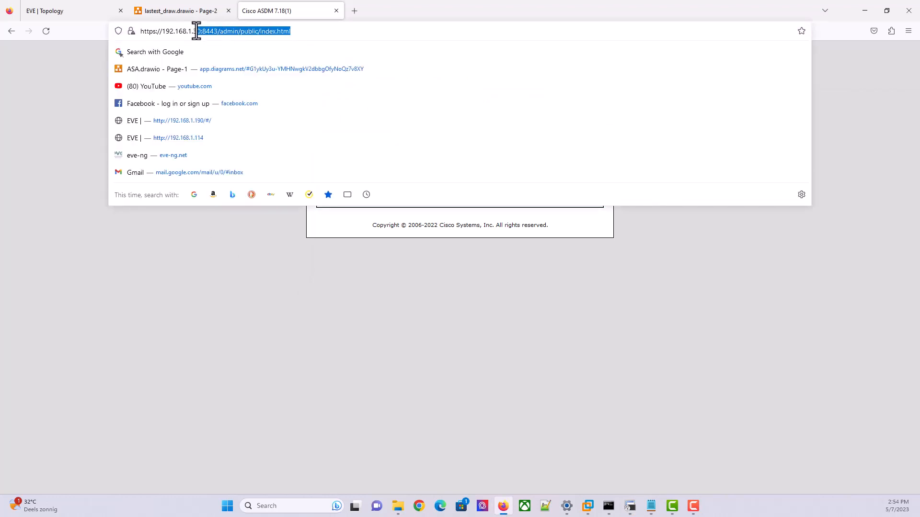
key("BackSpace")
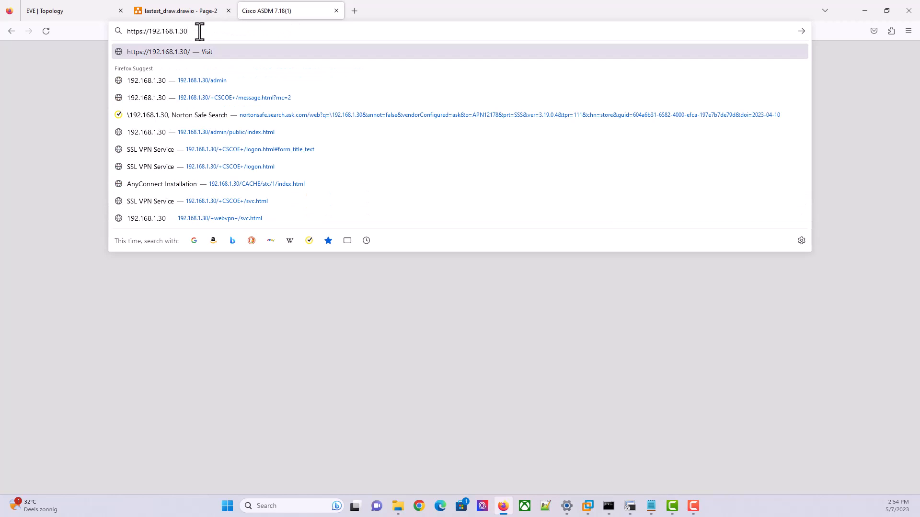
type("/admin")
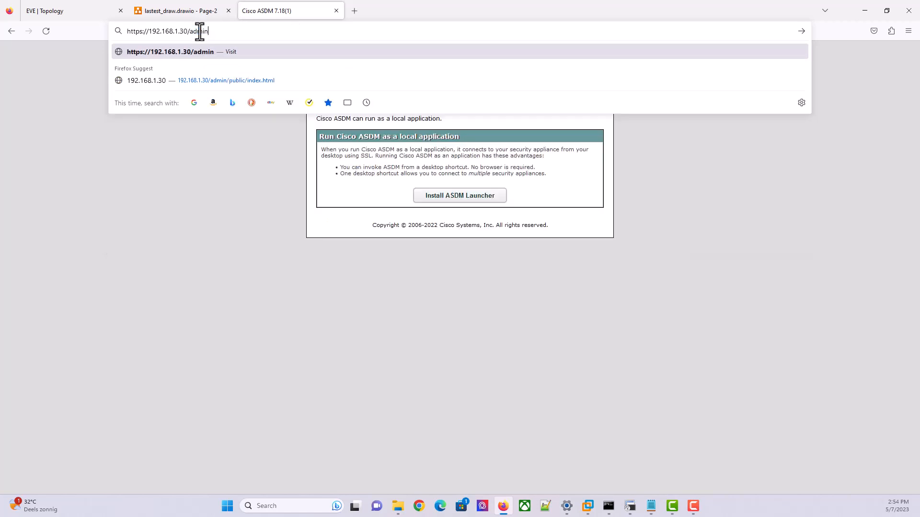
key("Return")
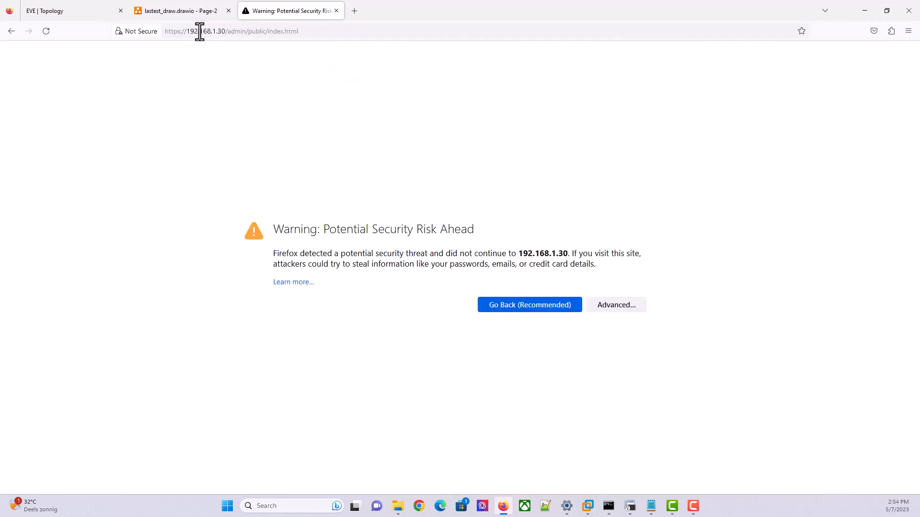
left_click(597, 305)
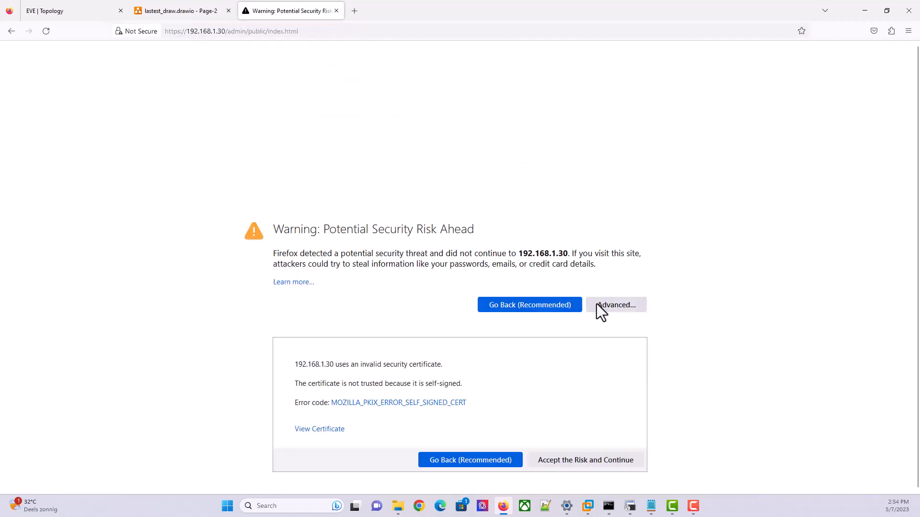
left_click(590, 455)
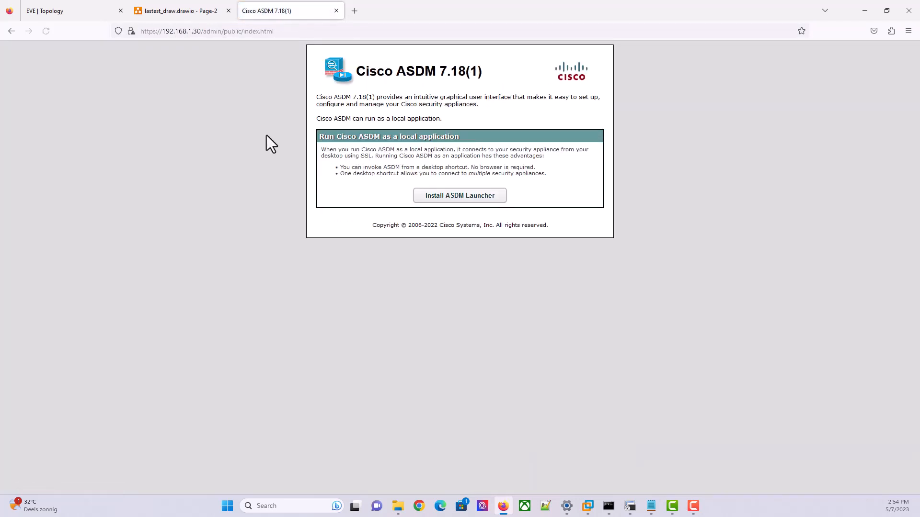
left_click(283, 30)
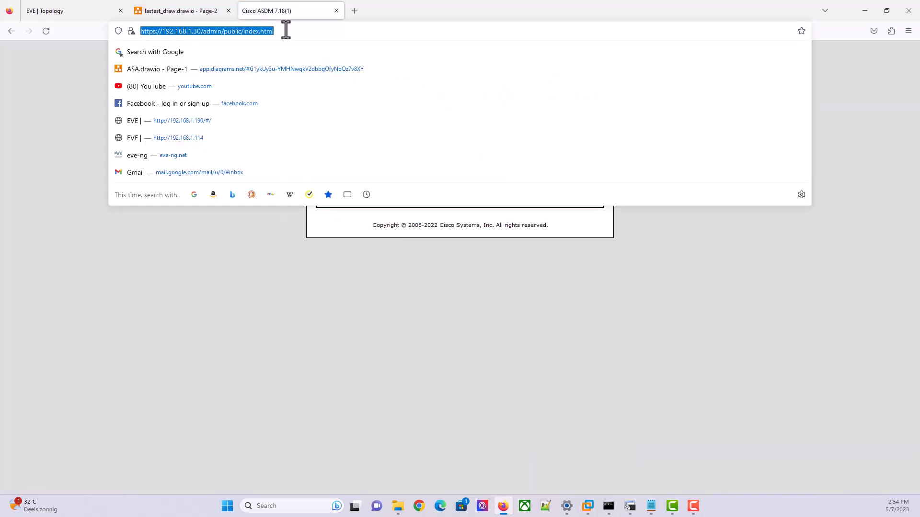
left_click(289, 31)
left_click_drag(289, 31, 199, 33)
type("=")
key("BackSpace")
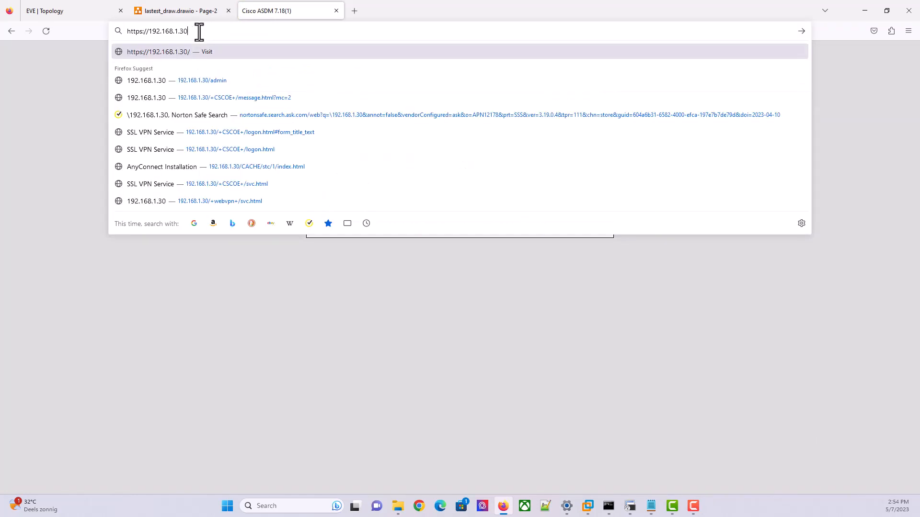
key("Return")
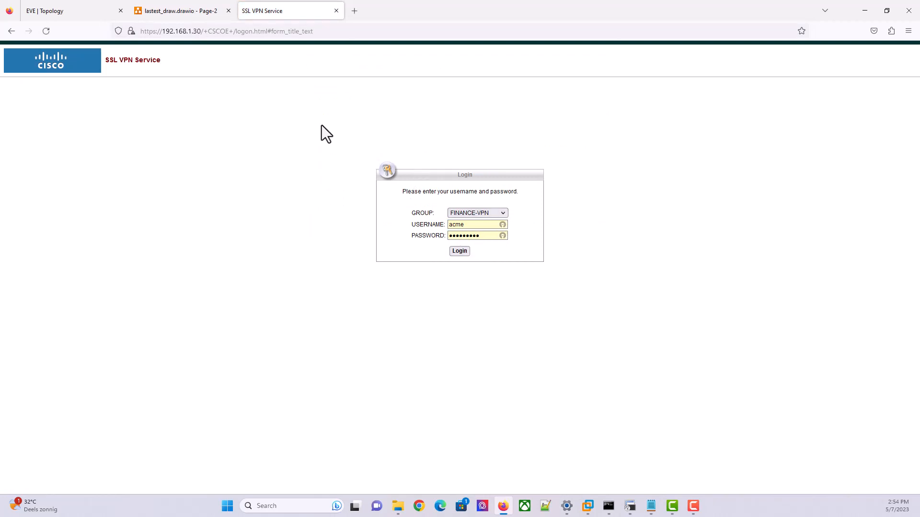
left_click(318, 32)
left_click(320, 31)
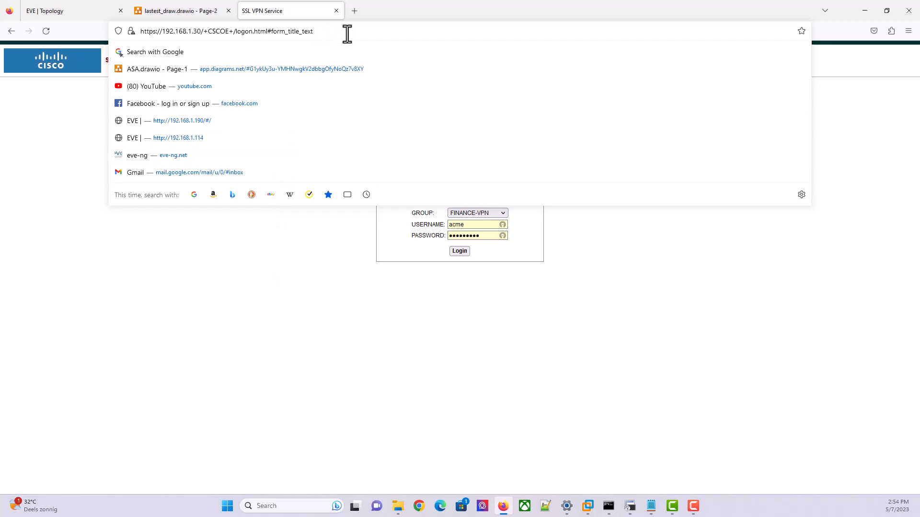
Launch Cisco ASDM-IDM Launcher from Start search and connect to device 192.168.1.30 without a port
left_click(443, 386)
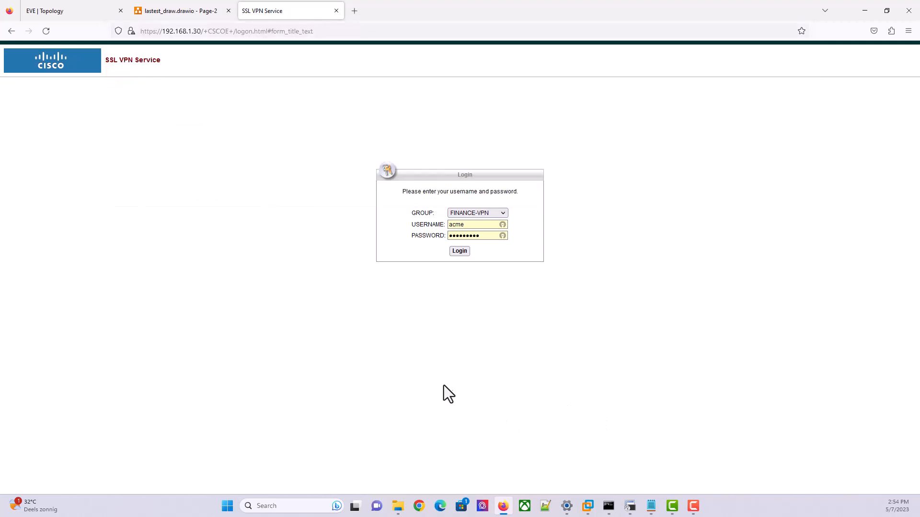
left_click(228, 505)
type("asdm")
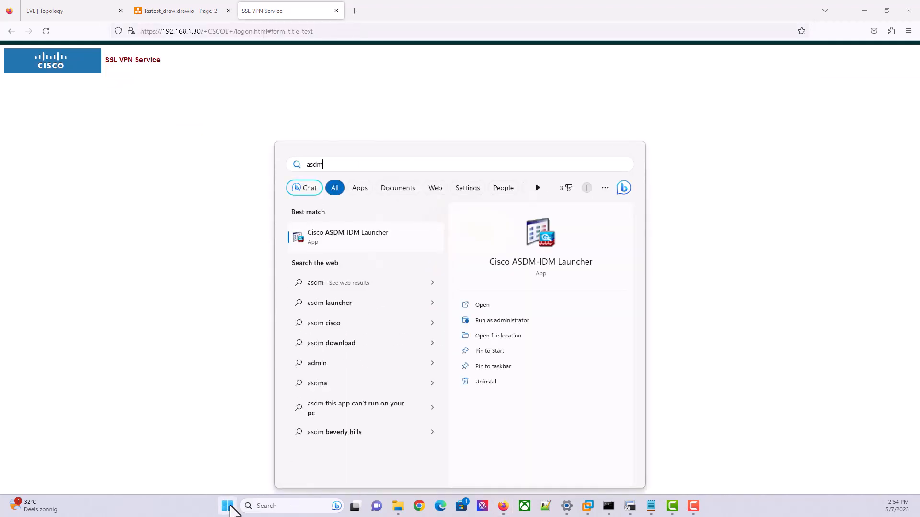
left_click(539, 239)
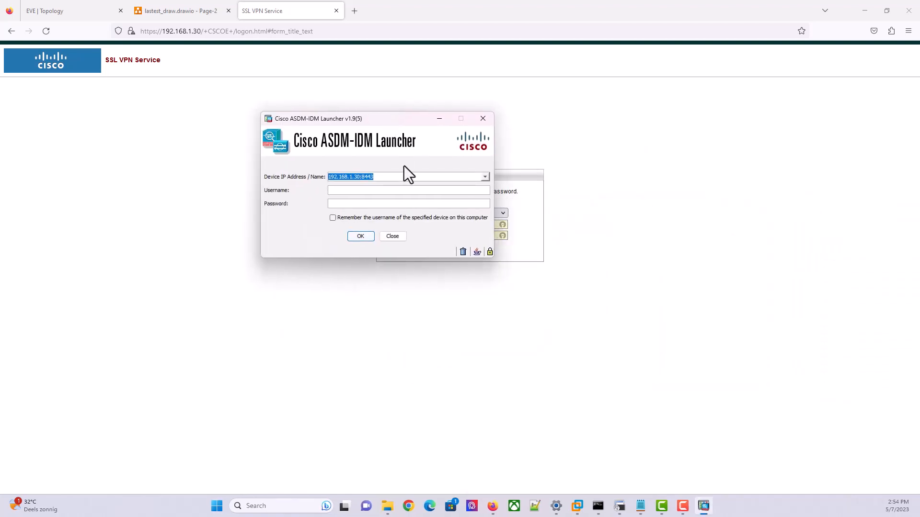
left_click(400, 176)
key("BackSpace")
key("BackSpace")
key("BackSpace")
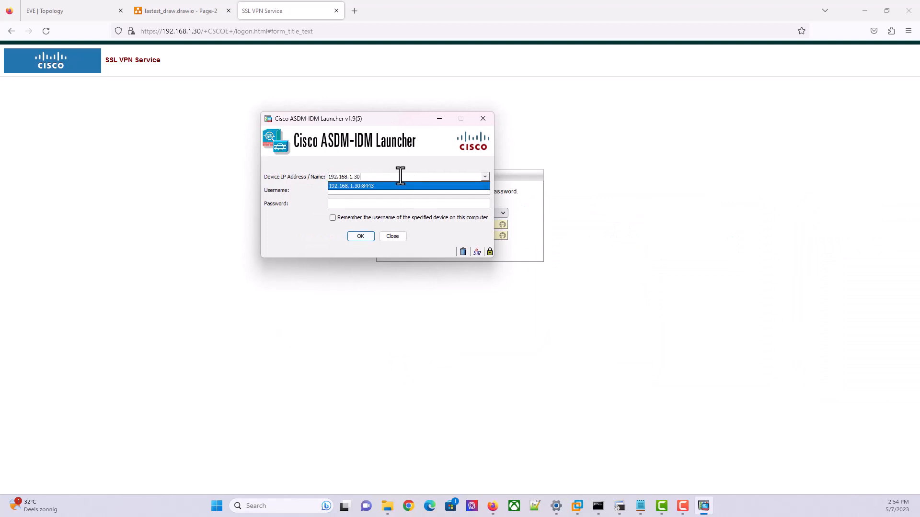
left_click(357, 236)
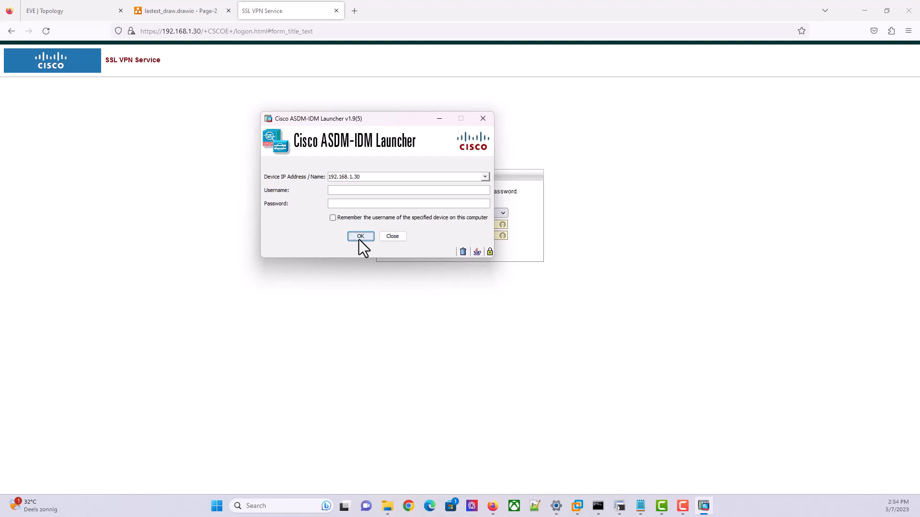
left_click(359, 236)
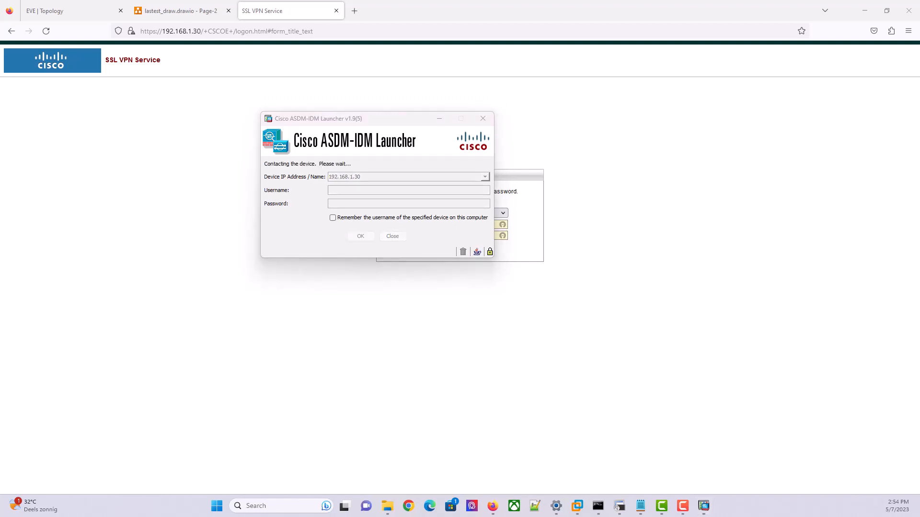
Enter the administrator password at the login prompt, resubmitting it after the failed attempt
left_click_drag(910, 167, 431, 298)
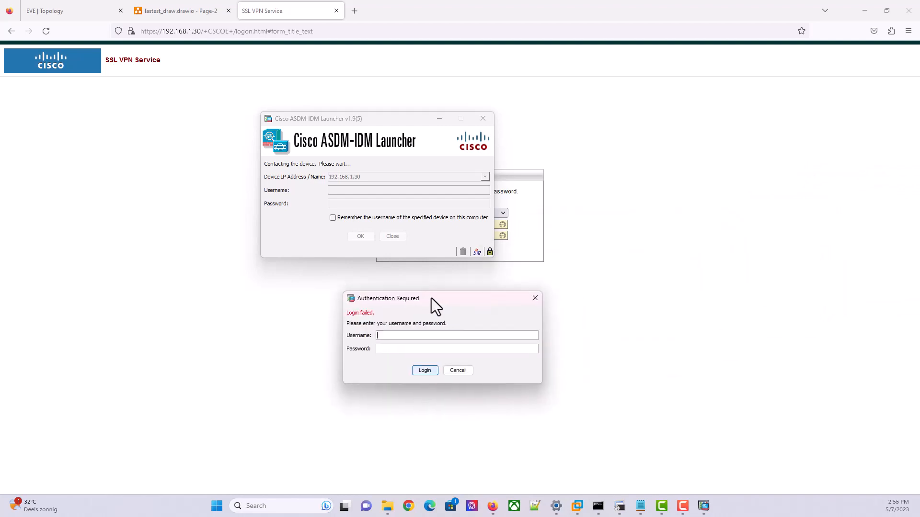
left_click(425, 349)
left_click(423, 371)
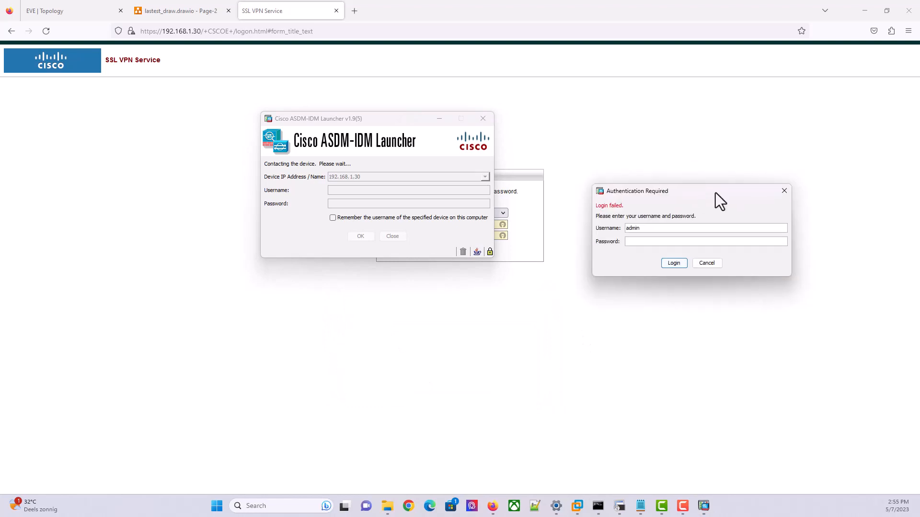
left_click_drag(715, 193, 441, 267)
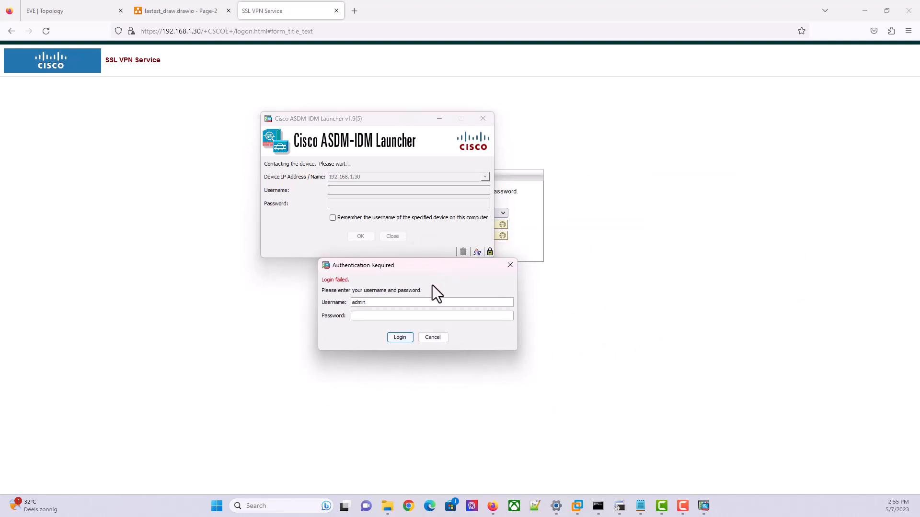
left_click(418, 302)
left_click(408, 316)
type("•••••••••")
key("Return")
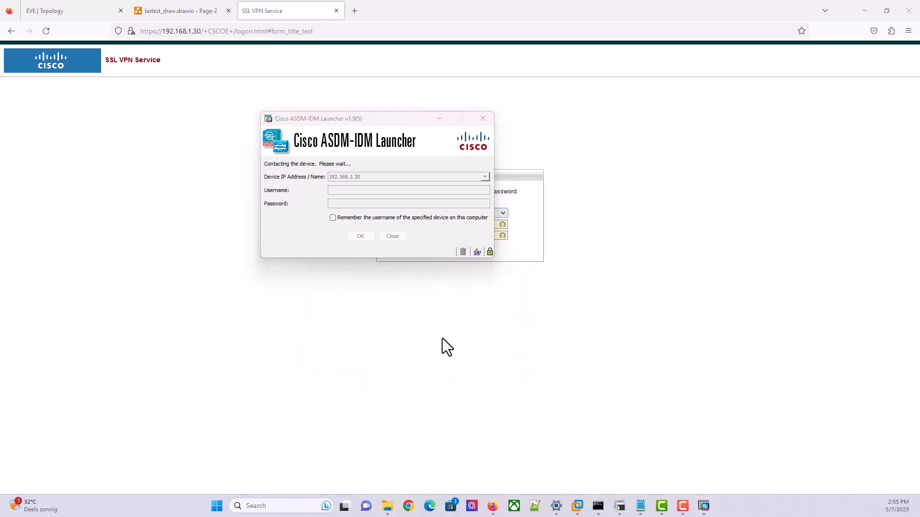
List the firewall's configured user accounts with show run username
left_click(620, 506)
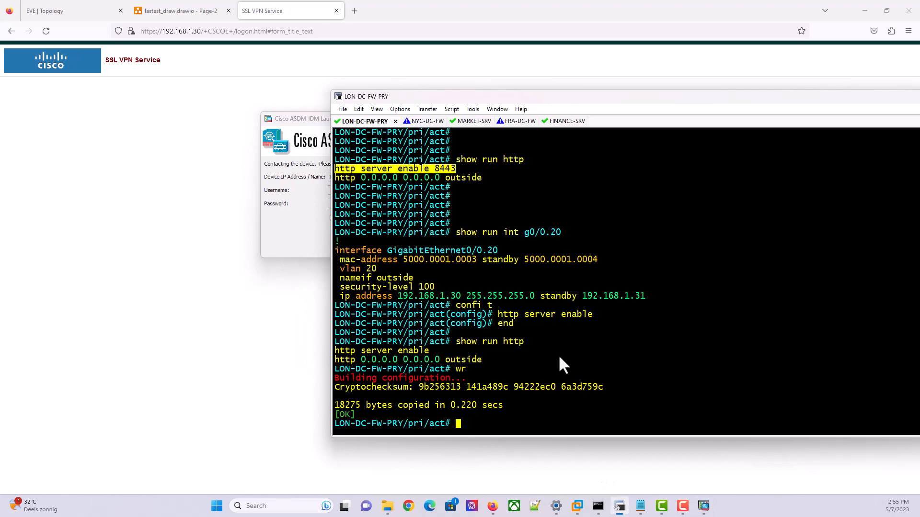
key("Return")
key("Return")
type("show run username")
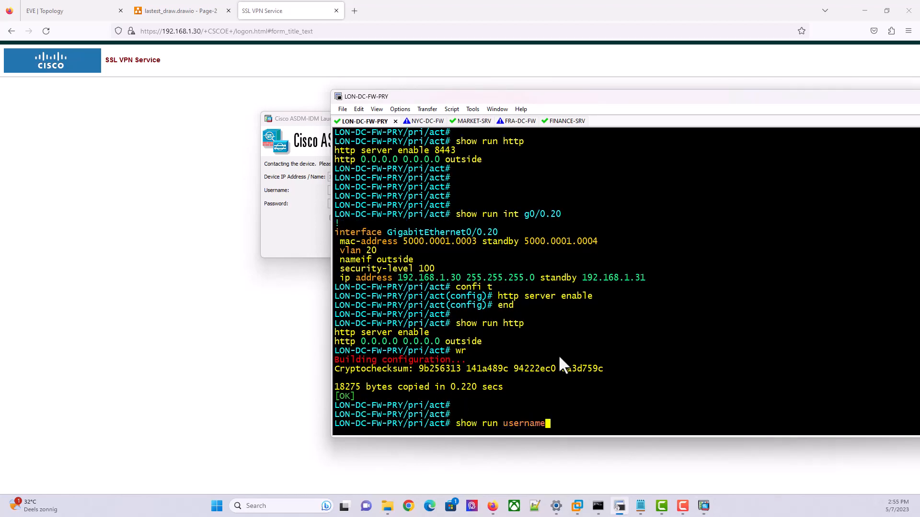
key("Return")
key("Return")
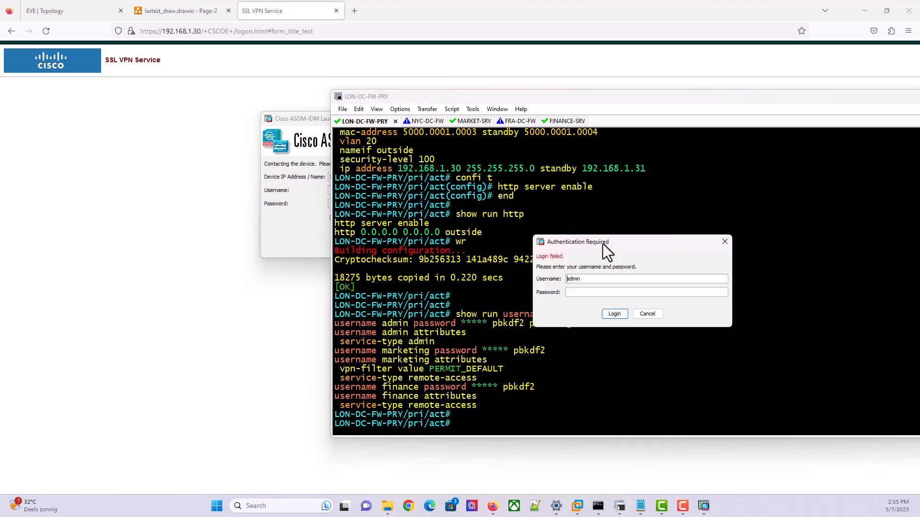
Enter the password in the launcher's login prompt and submit it
left_click_drag(600, 244, 380, 254)
left_click(375, 302)
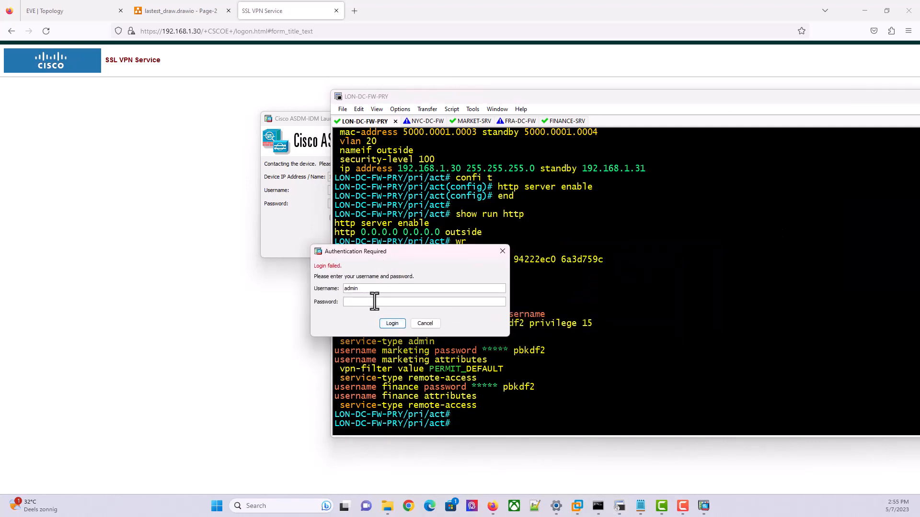
type("••••••••")
left_click(385, 324)
Copy the admin password line and paste it at the prompt after entering confi t
left_click(496, 327)
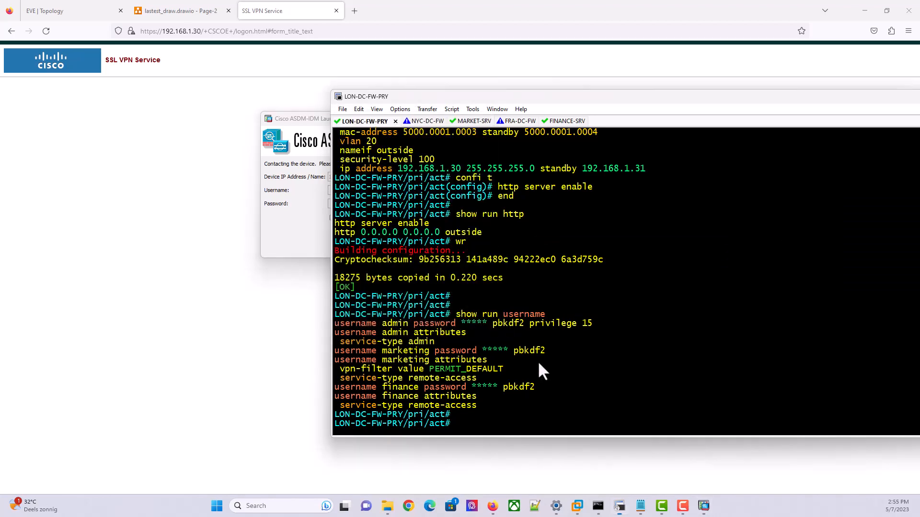
left_click_drag(462, 322, 332, 324)
key("cmd+c")
type("confi t")
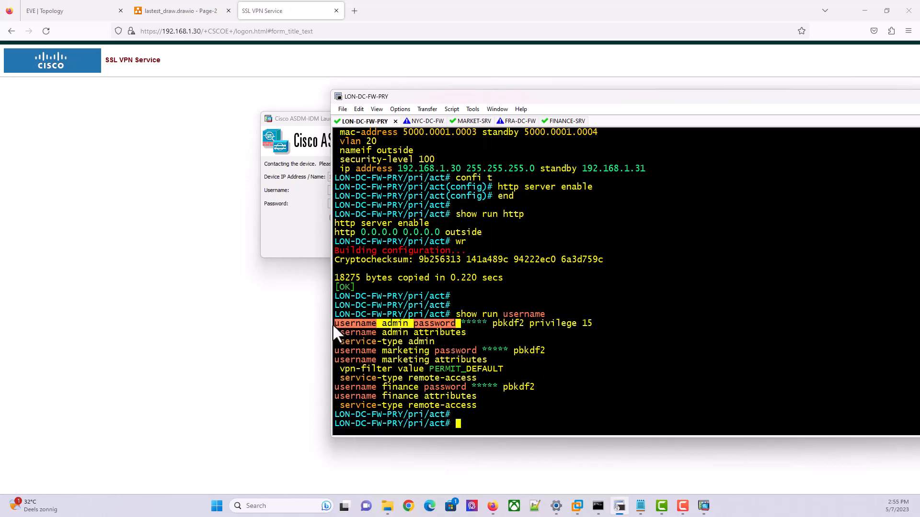
key("Return")
right_click(332, 324)
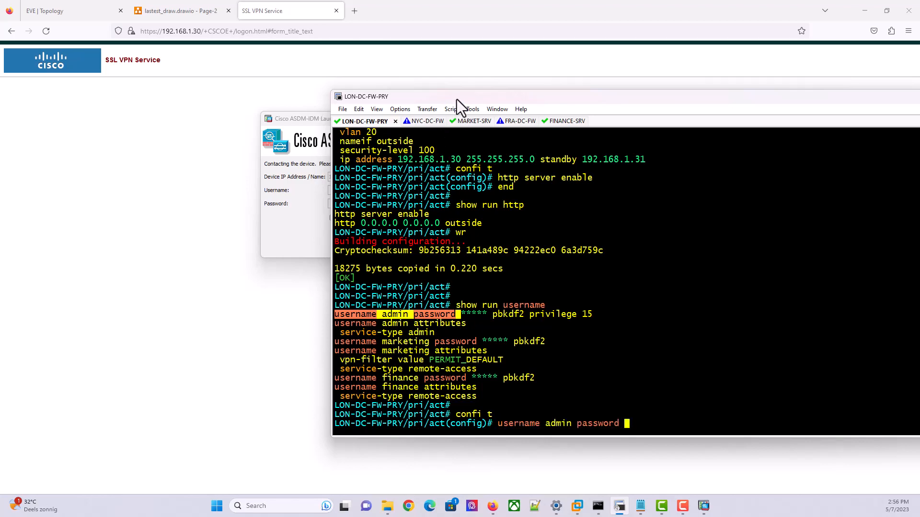
Finish the pending line and rerun show run username to recheck the user accounts
left_click_drag(456, 95, 919, 118)
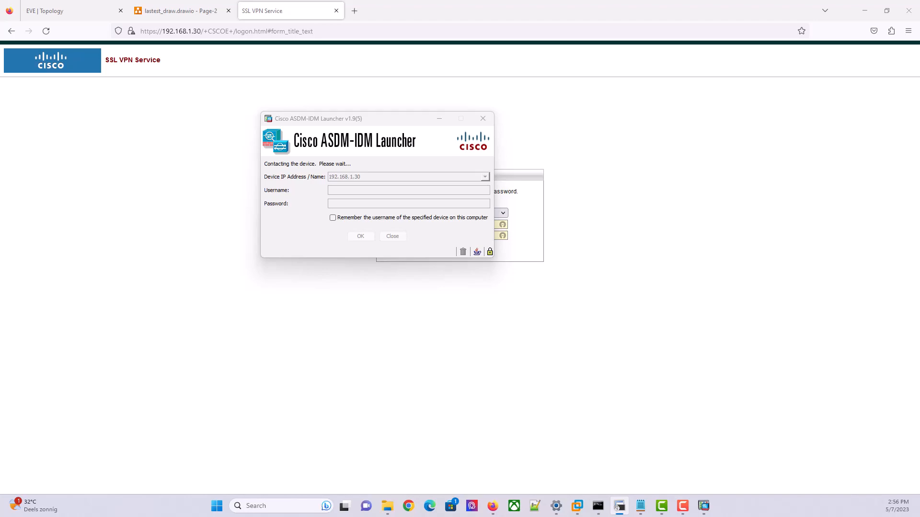
left_click_drag(919, 191, 479, 74)
key("Return")
type("sh")
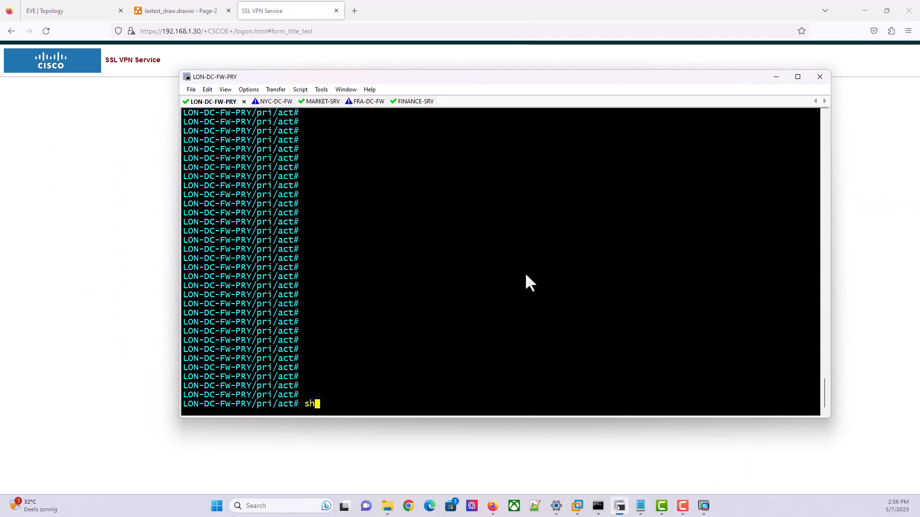
type("ow run username")
key("Return")
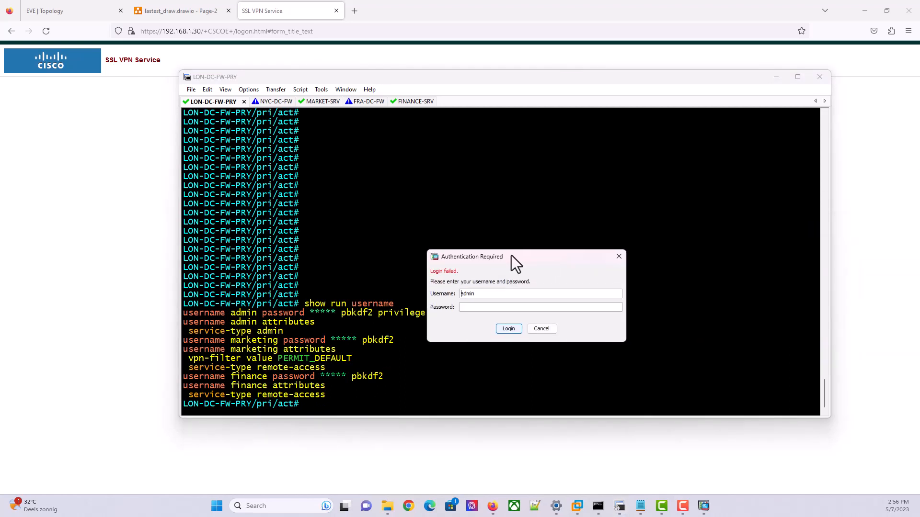
Resubmit the admin password in the failed-login Authentication Required dialog
left_click_drag(510, 255, 484, 236)
left_click(469, 286)
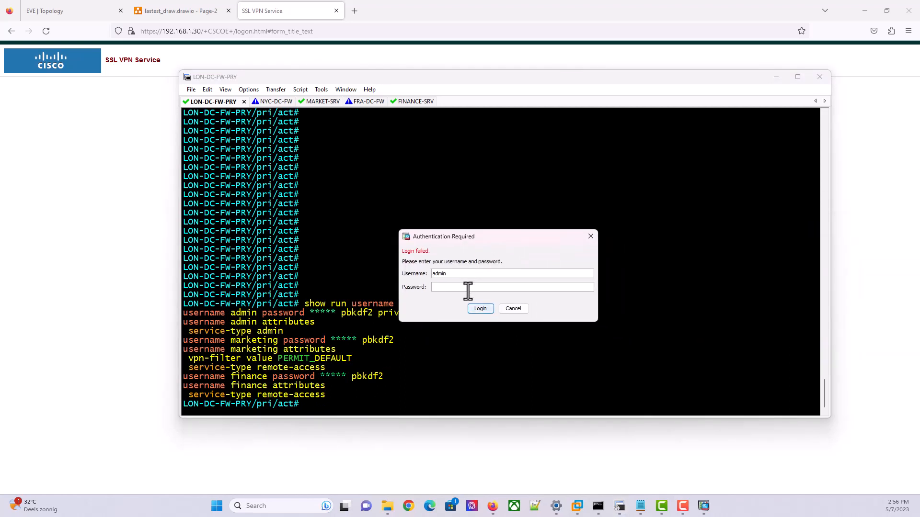
type("•••••••••")
left_click(475, 312)
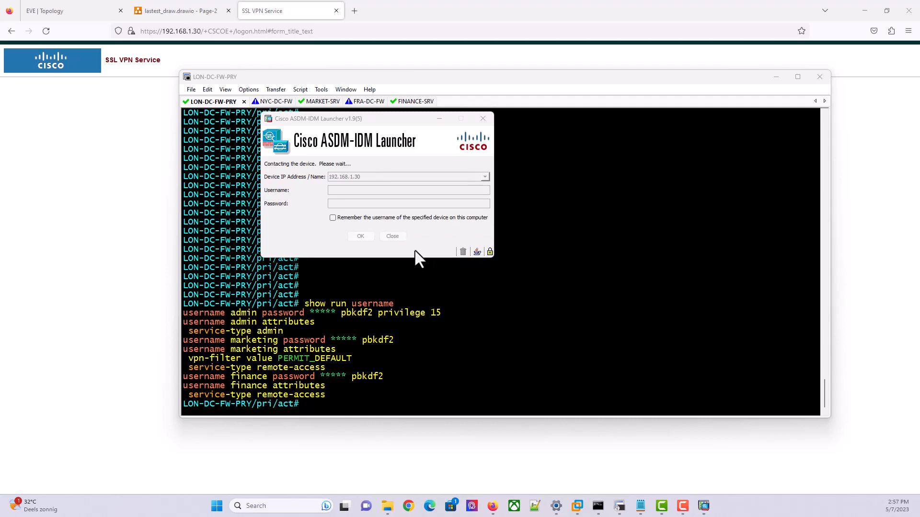
Display the HTTP server settings with show run http and copy the http server enable line
left_click(455, 284)
type("sh")
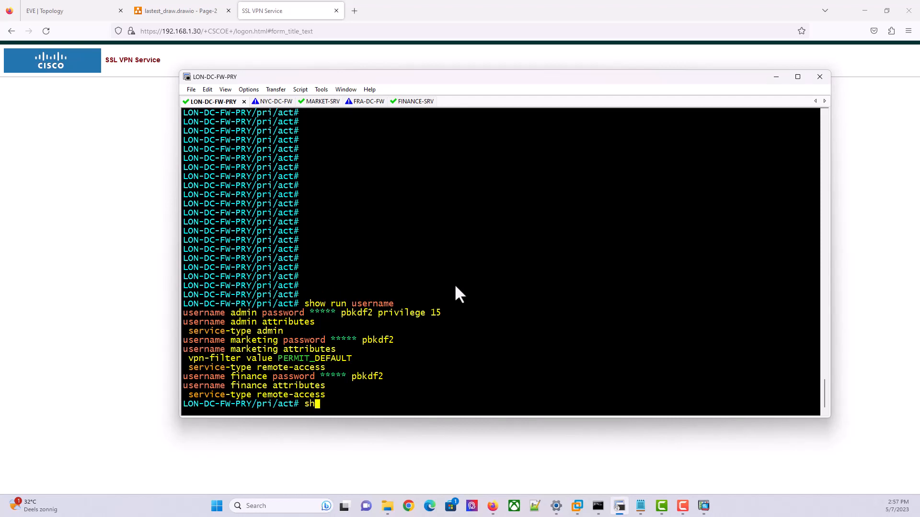
type("ow run http")
key("Return")
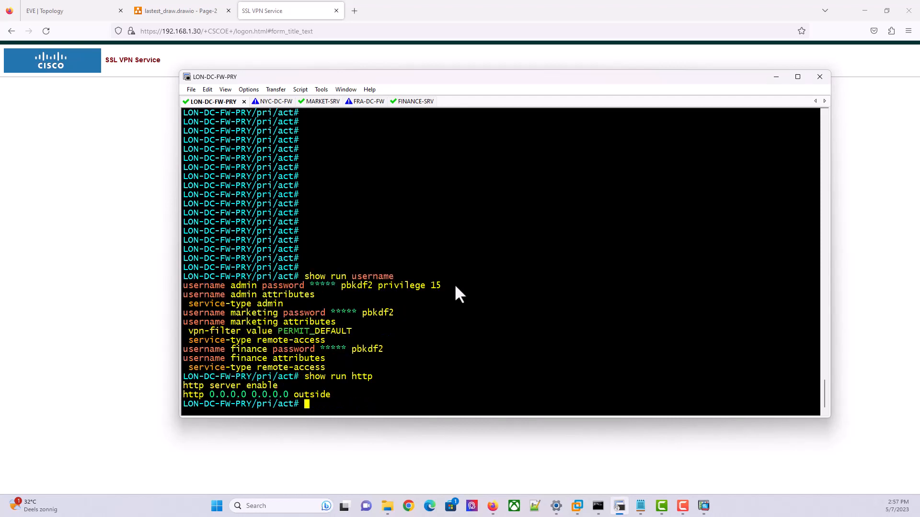
left_click_drag(285, 386, 184, 387)
key("cmd+c")
In config mode set http server enable 8443, then end and save with wr
type("confi t")
key("Return")
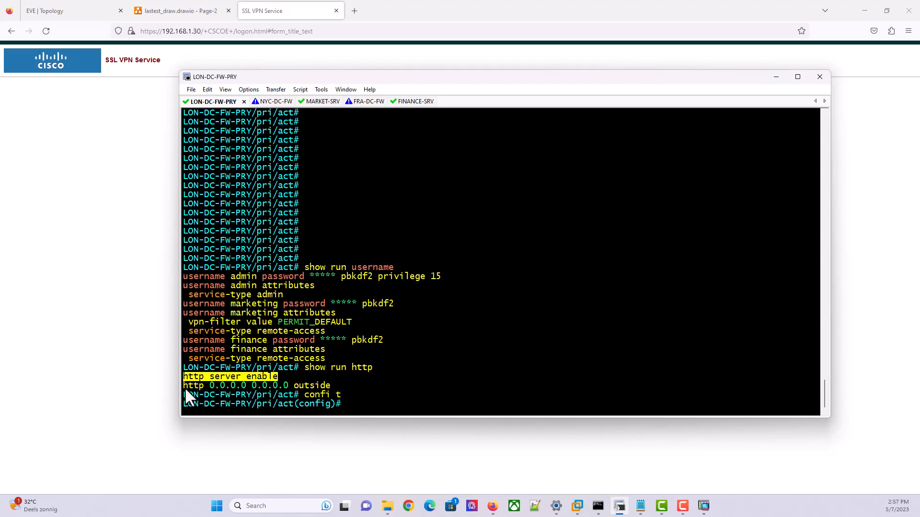
right_click(185, 388)
type("8443")
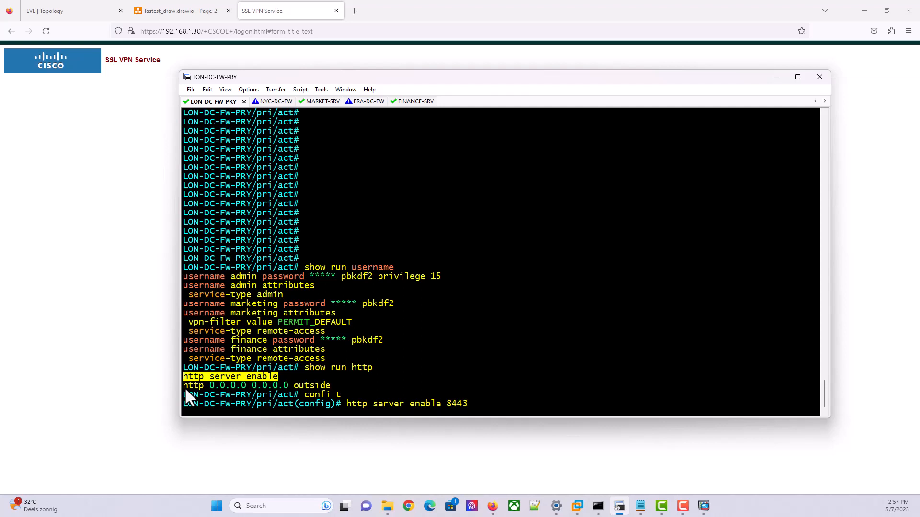
key("Return")
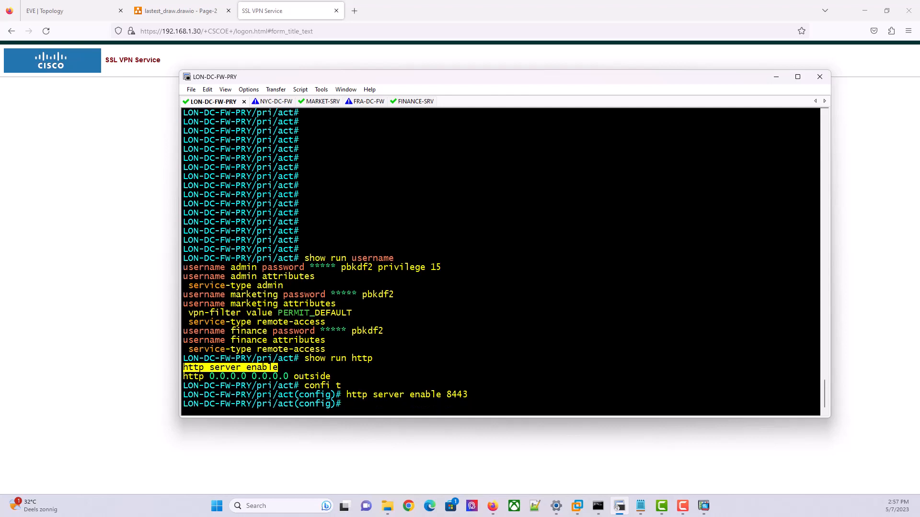
type("end")
key("Return")
type("wr")
key("Return")
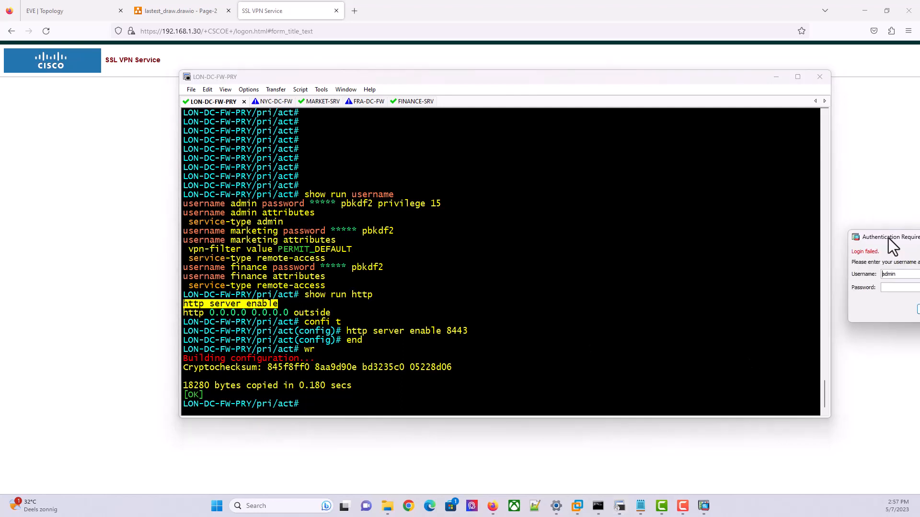
Resubmit the password in the launcher's login dialog
left_click(515, 306)
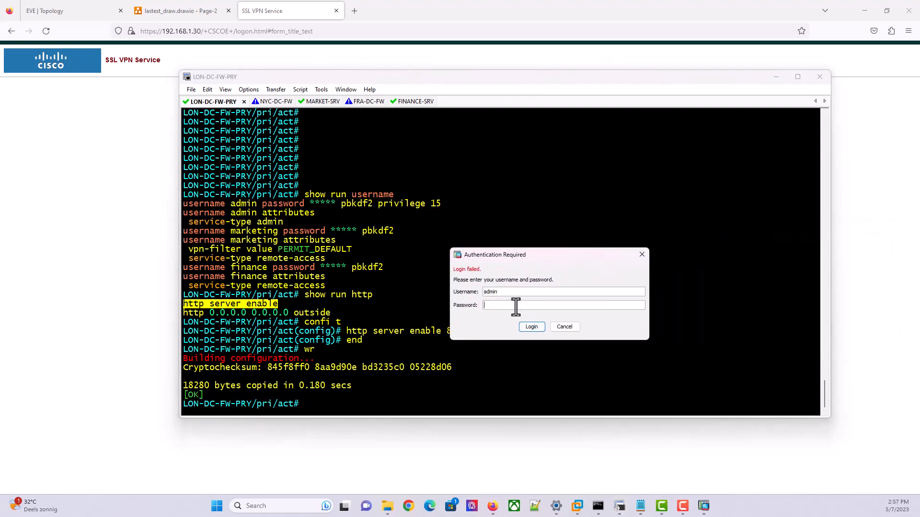
type("••")
left_click(559, 330)
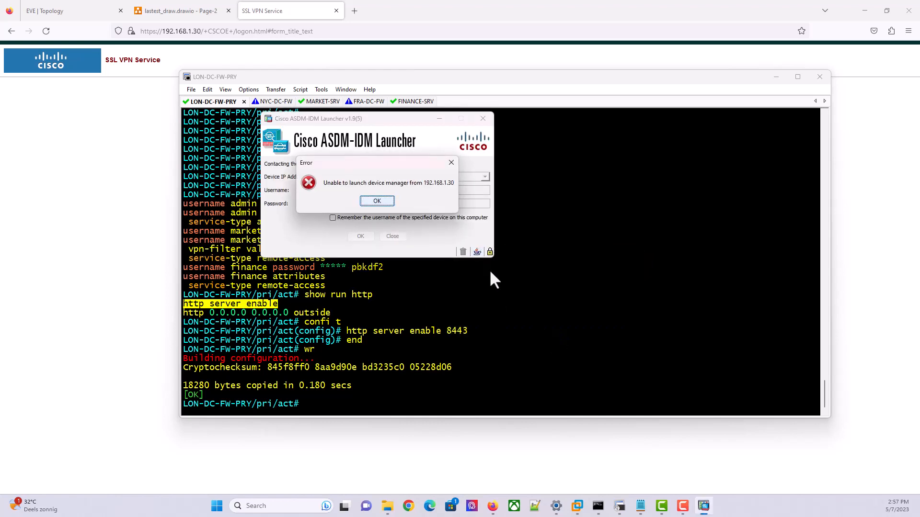
Dismiss the launch error and connect the launcher to 192.168.1.30:8443
left_click(393, 200)
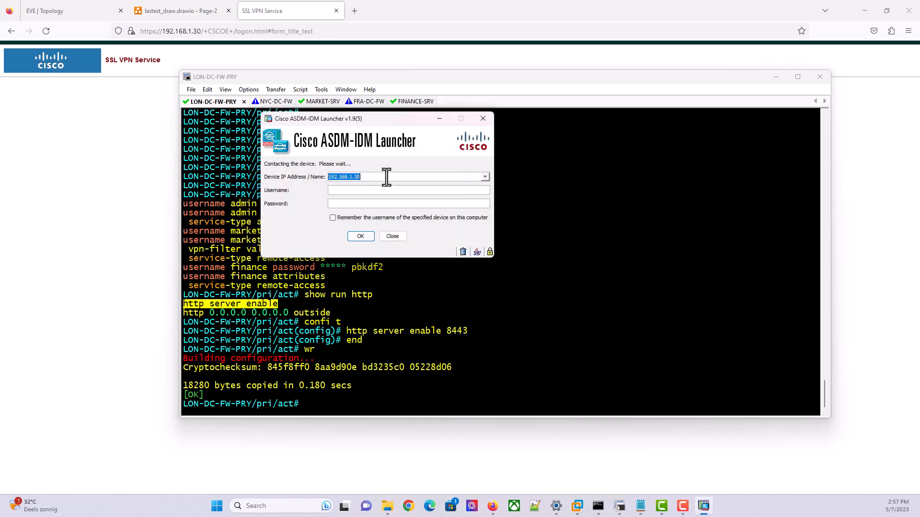
left_click(386, 177)
type(":8443")
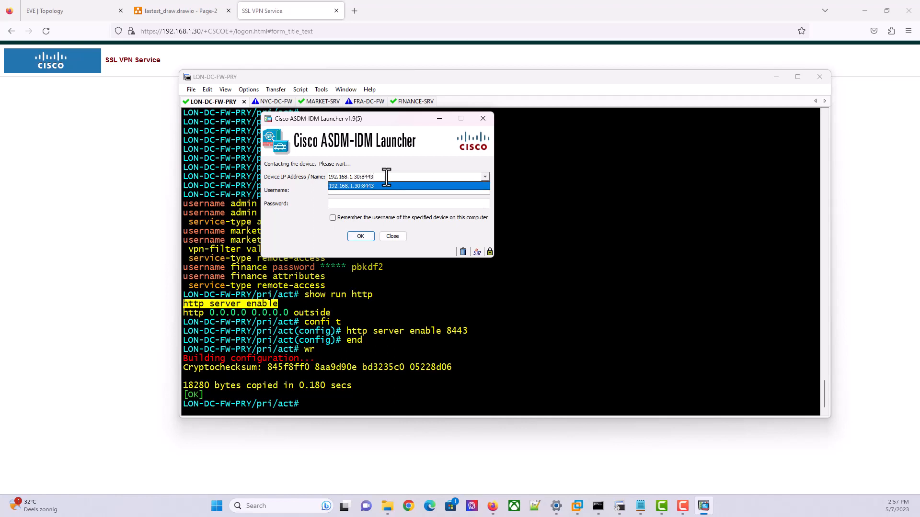
left_click(381, 186)
left_click(362, 237)
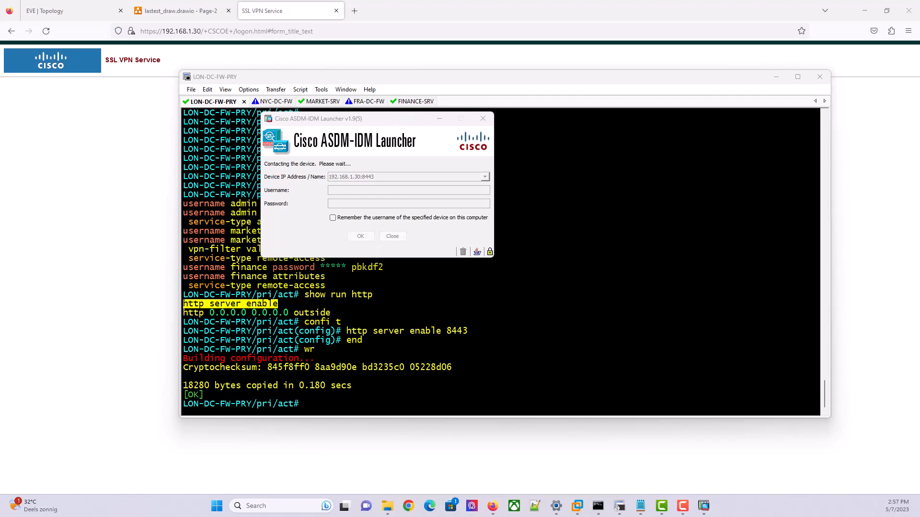
Log in as admin with the account password, then view Firefox's EVE Topology tab
left_click_drag(919, 184, 583, 231)
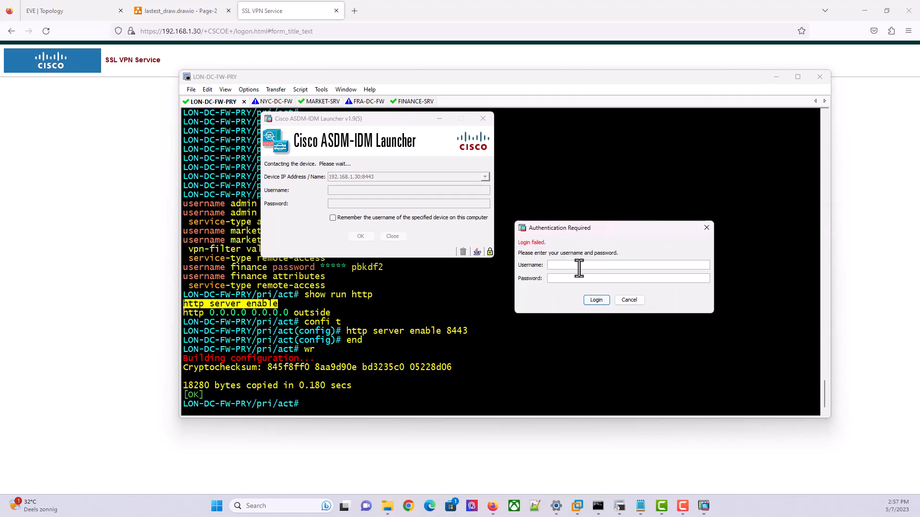
type("admin")
left_click(575, 278)
type("cisco123")
left_click(584, 298)
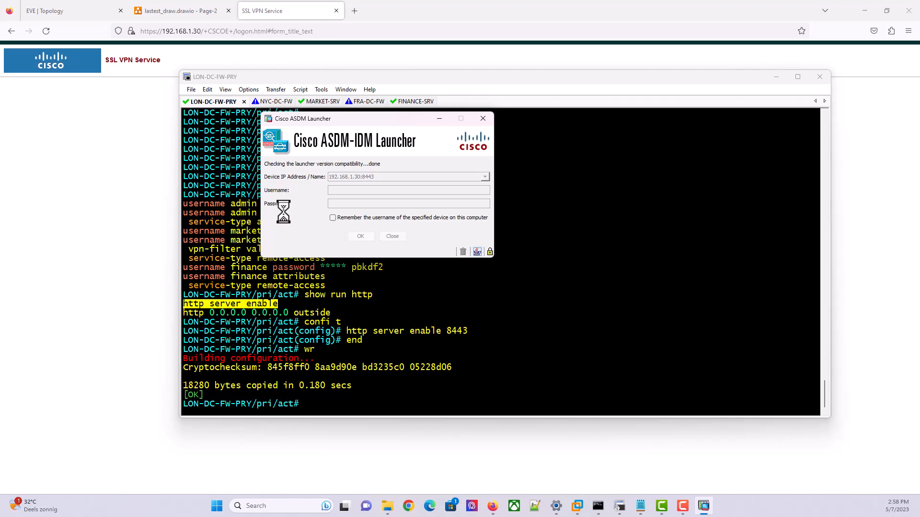
left_click(75, 13)
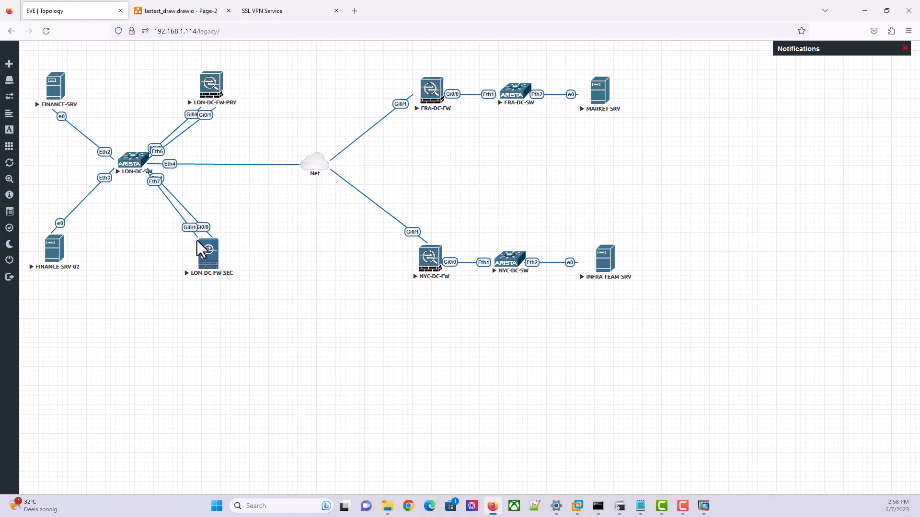
Glance at the network diagram, return to the SSL VPN Service page, and reveal ASDM's Login History
left_click(198, 14)
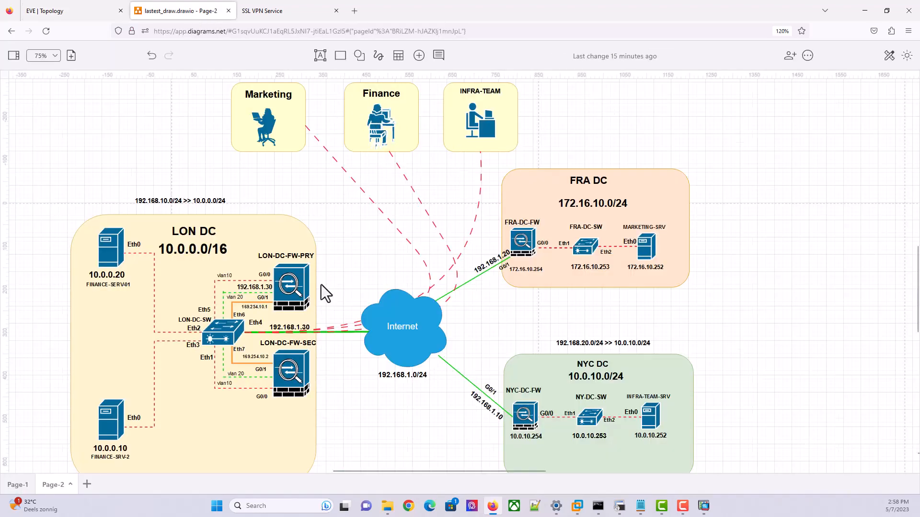
left_click(273, 13)
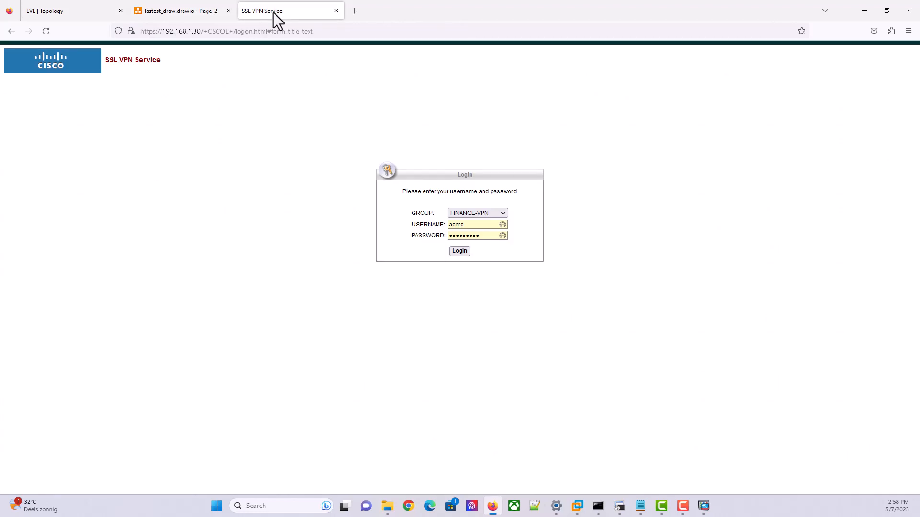
left_click(702, 507)
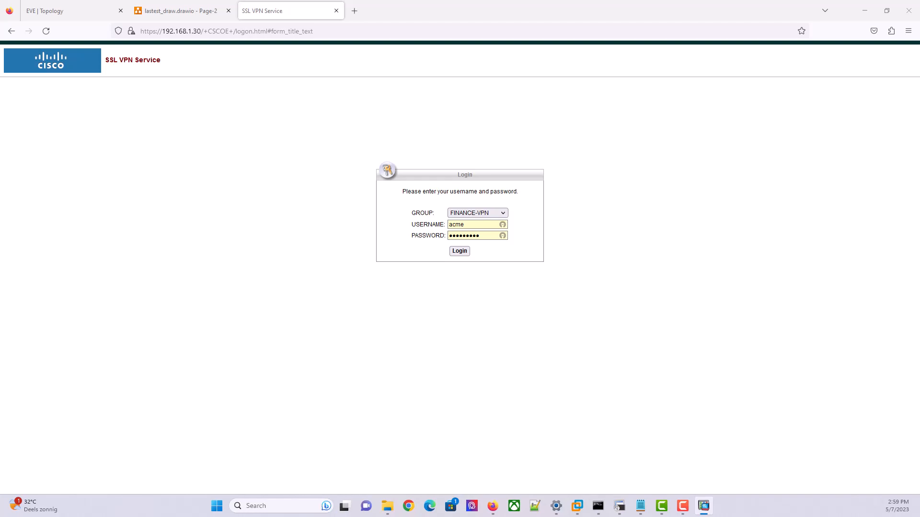
left_click_drag(919, 191, 598, 258)
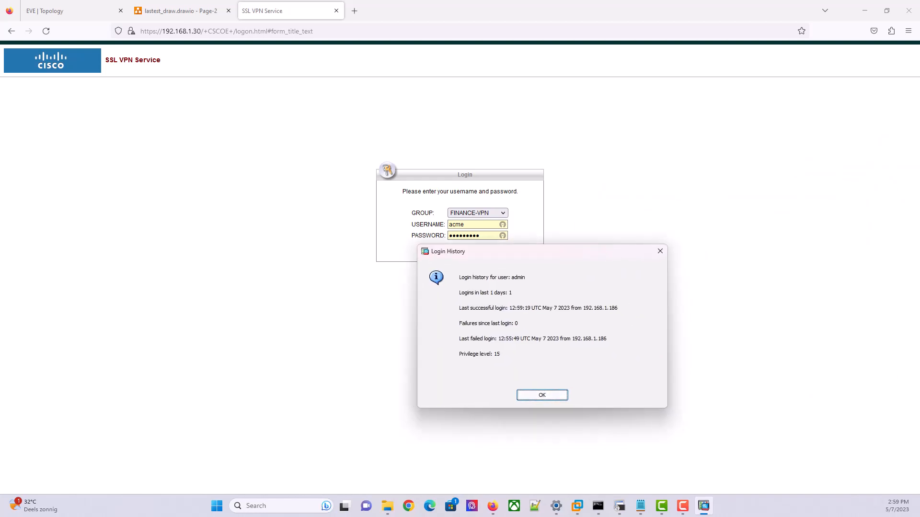
Dismiss Login History, maximize ASDM, and open Configuration > Remote Access VPN
left_click(537, 398)
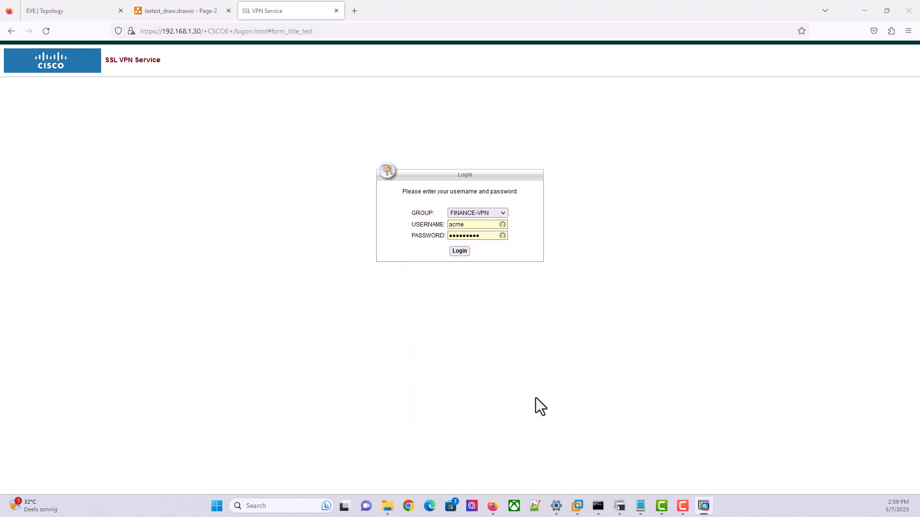
left_click_drag(919, 201, 415, 65)
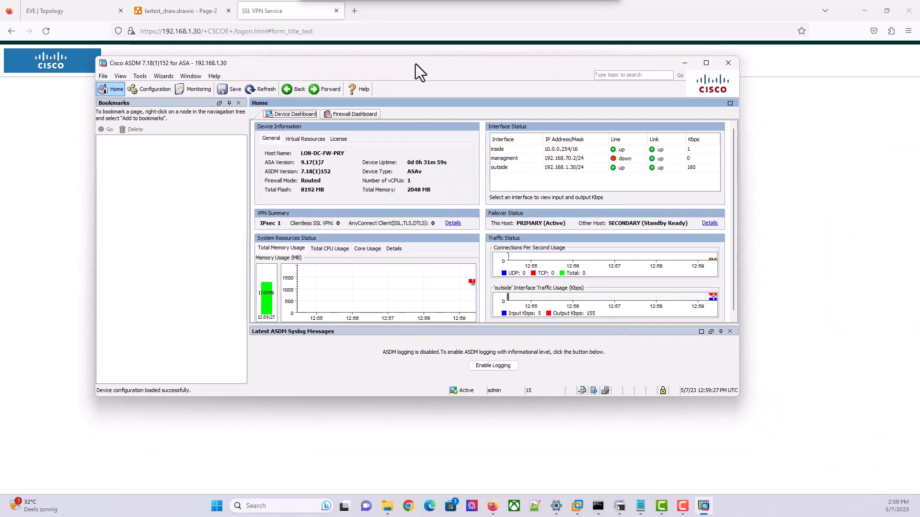
left_click(703, 65)
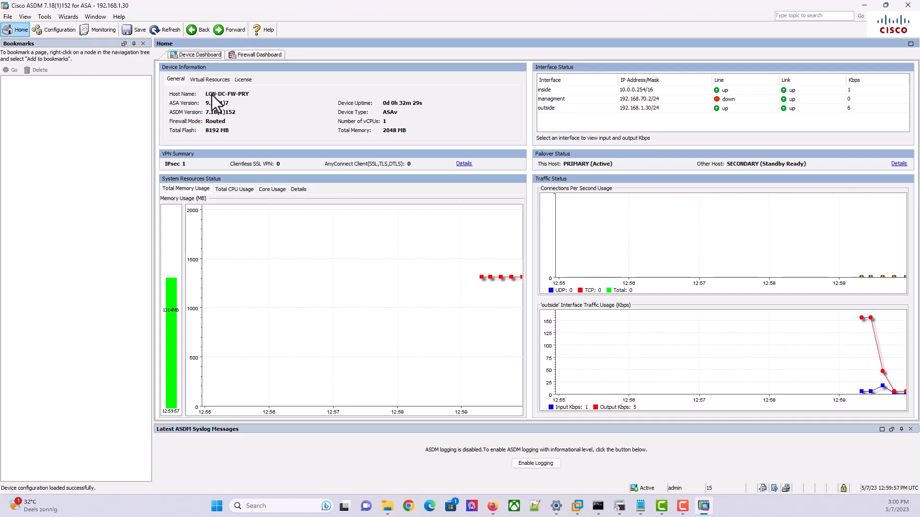
left_click(56, 30)
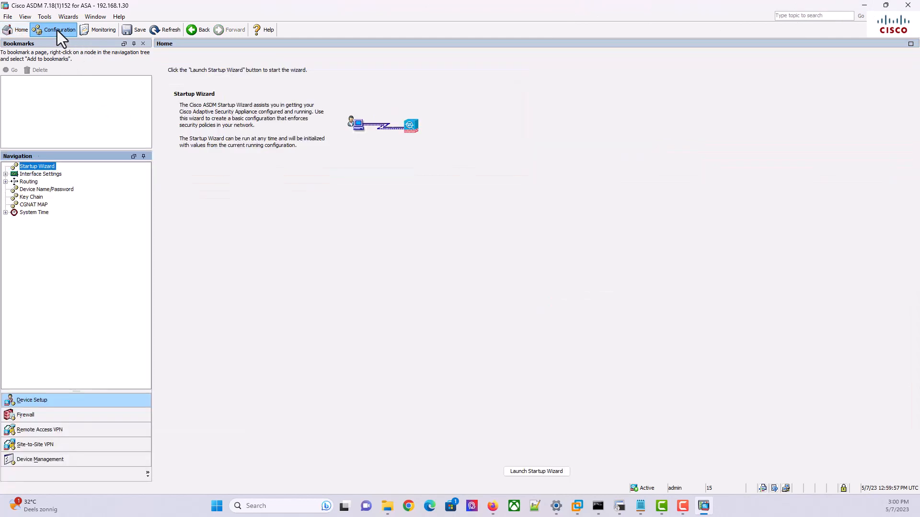
left_click(82, 429)
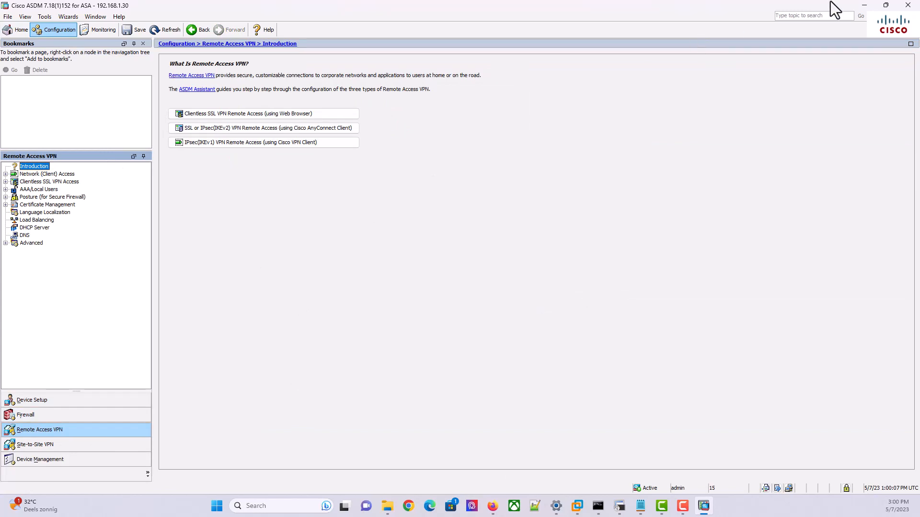
left_click(862, 5)
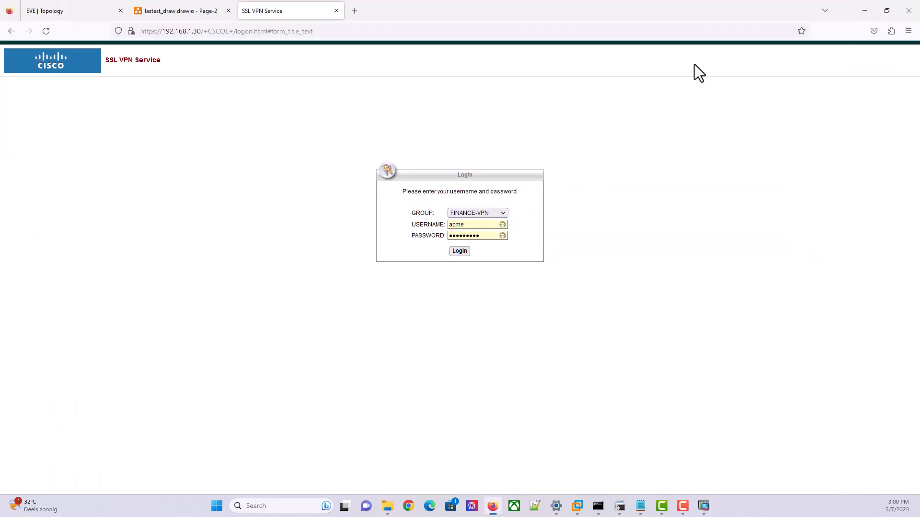
Review the drawio network diagram in Firefox, then bring ASDM's Remote Access VPN introduction forward
left_click(864, 12)
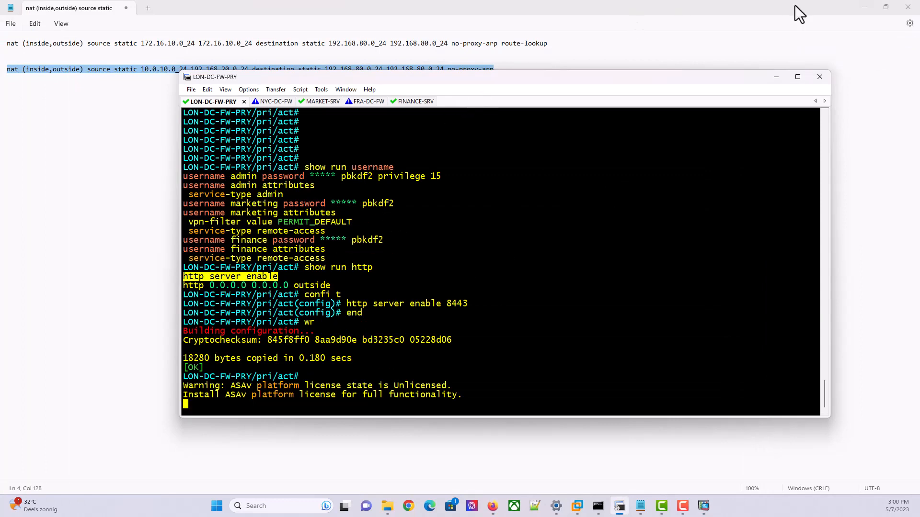
left_click(864, 8)
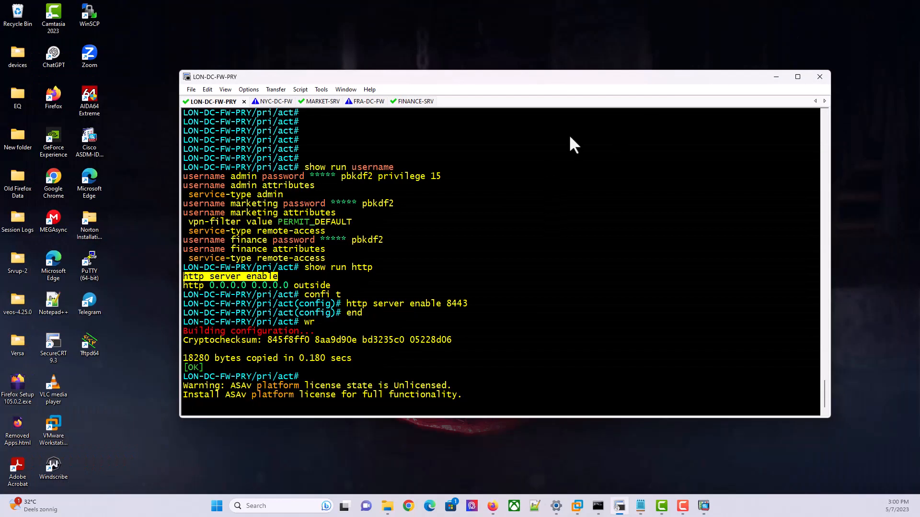
left_click(492, 506)
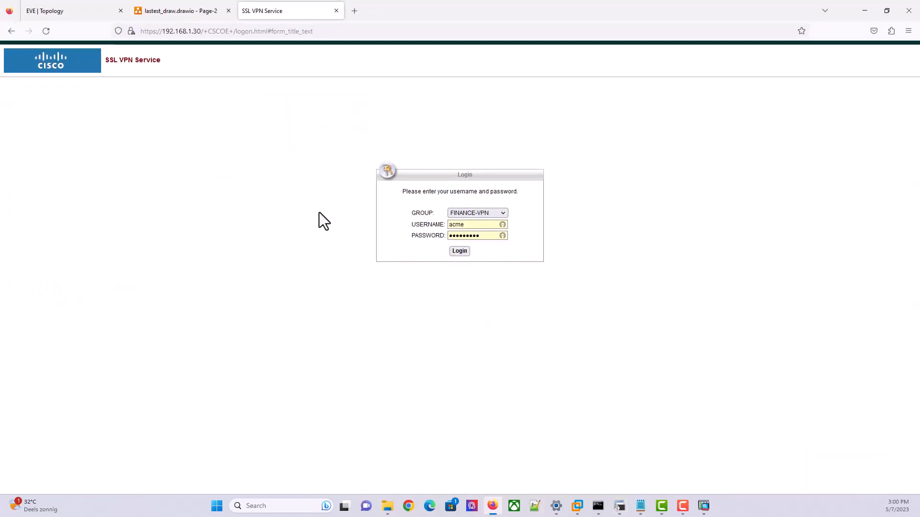
left_click(178, 9)
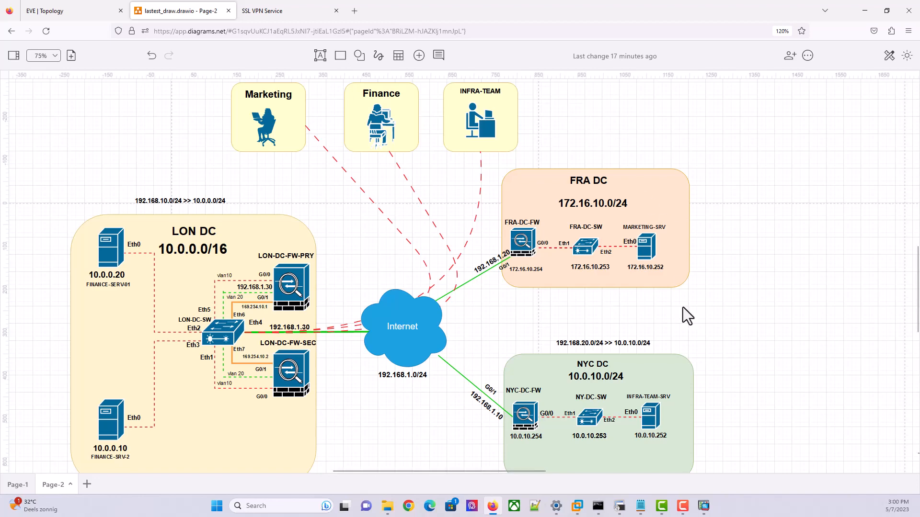
left_click(707, 506)
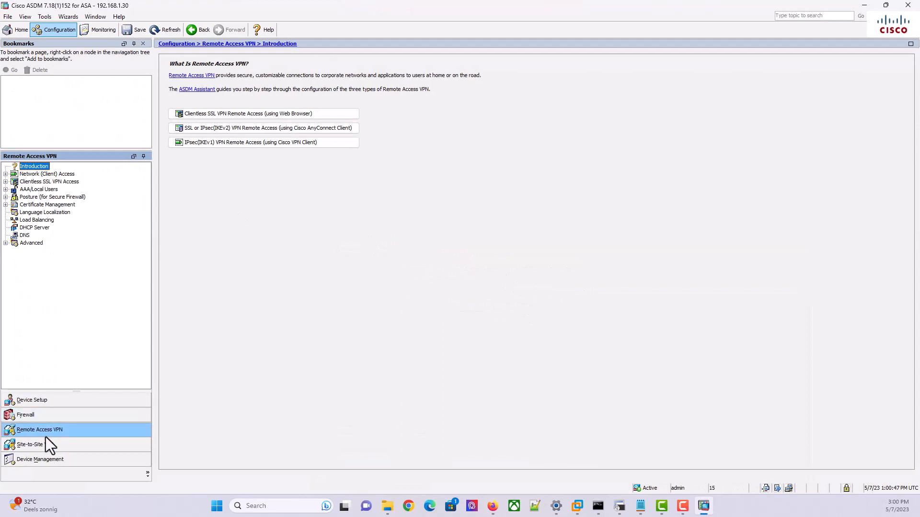
Expand Network (Client) Access and open AnyConnect Connection Profiles showing FINANCE-VPN and MARKETING-VPN
double_click(36, 182)
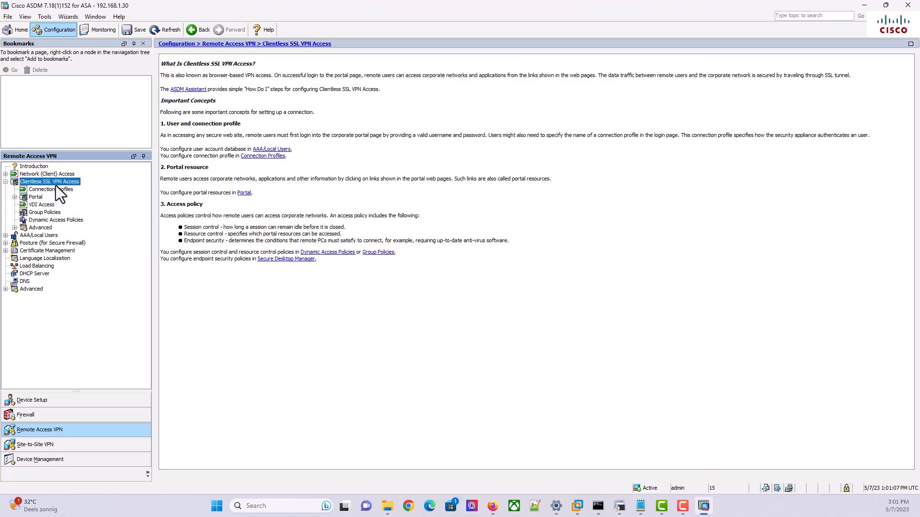
left_click(5, 174)
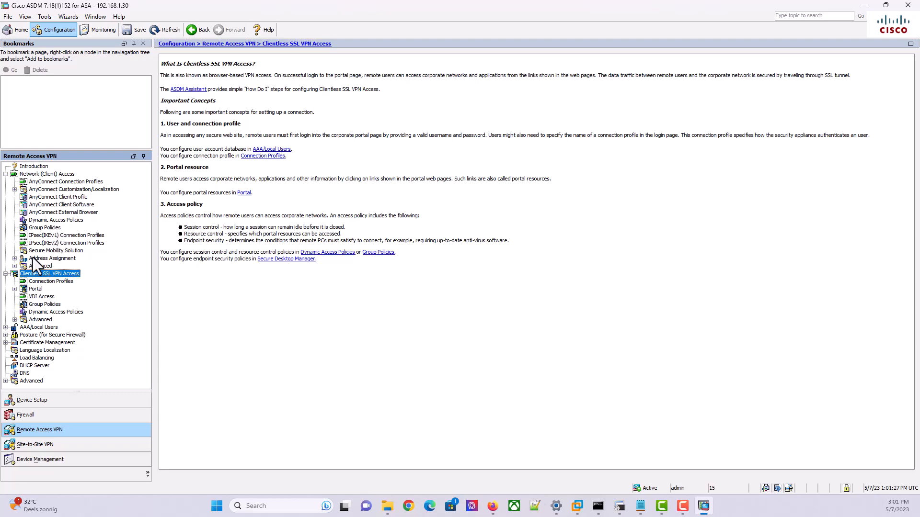
left_click(55, 182)
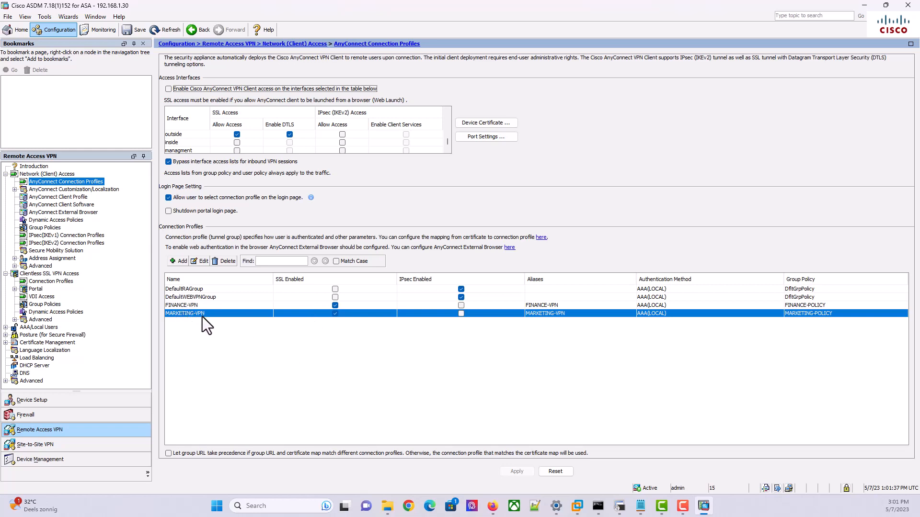
Add profile INFRA-TEAM with alias INFRA-TEAM-VPN, keep LOCAL authentication, and bring up client address pools
left_click(177, 263)
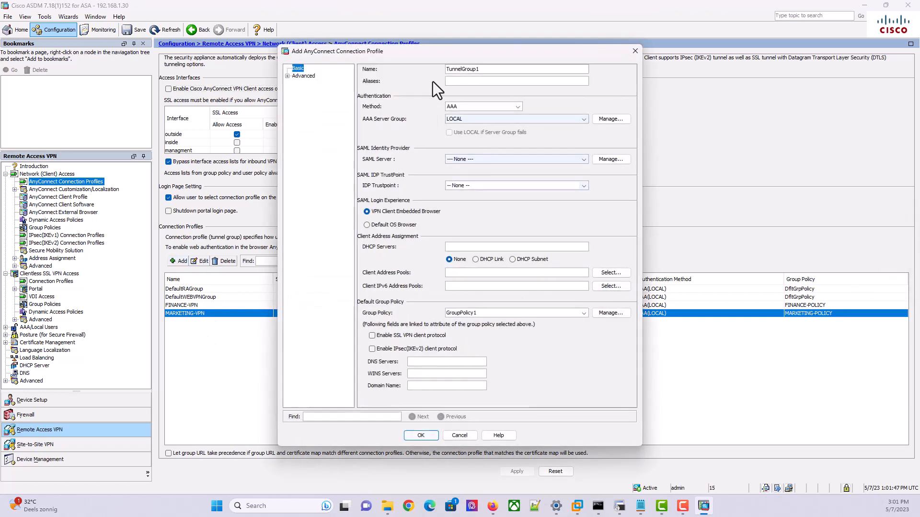
double_click(488, 69)
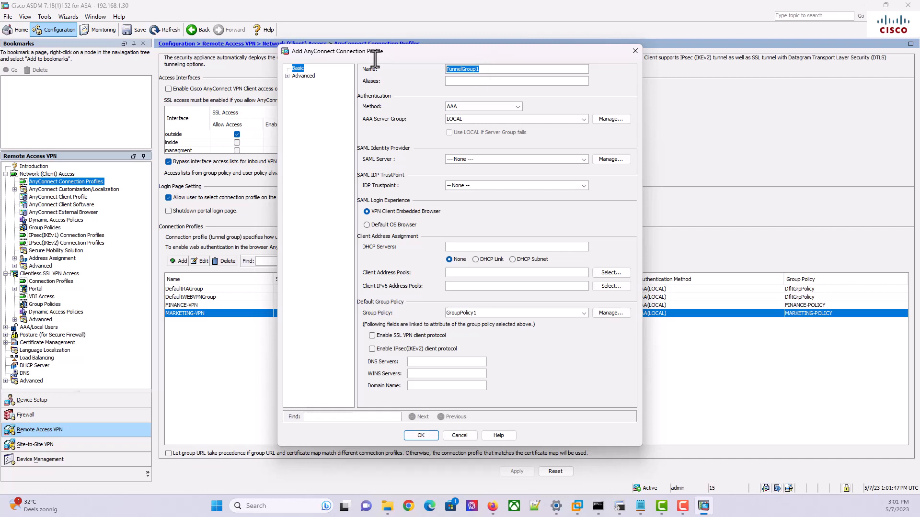
type("INFRA-TEAM")
left_click(460, 79)
type("INFR")
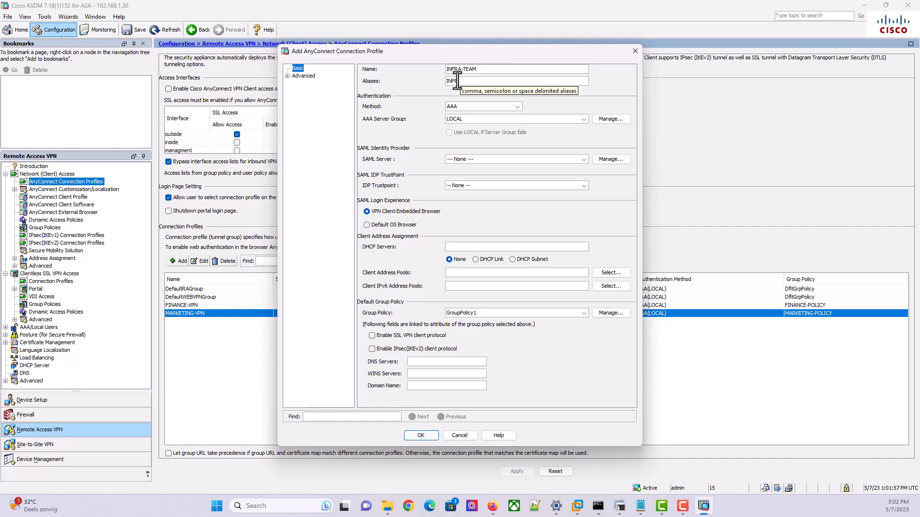
type("A-TEAM-VPN")
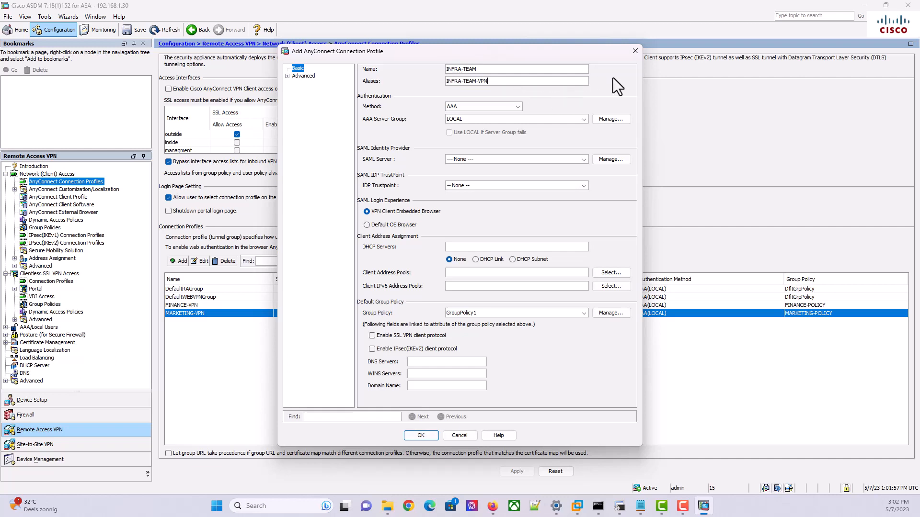
left_click(522, 121)
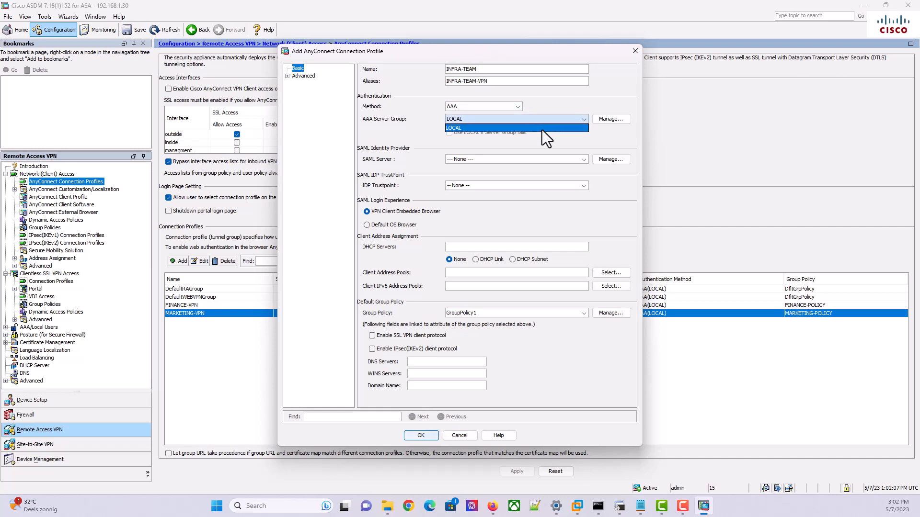
left_click(576, 100)
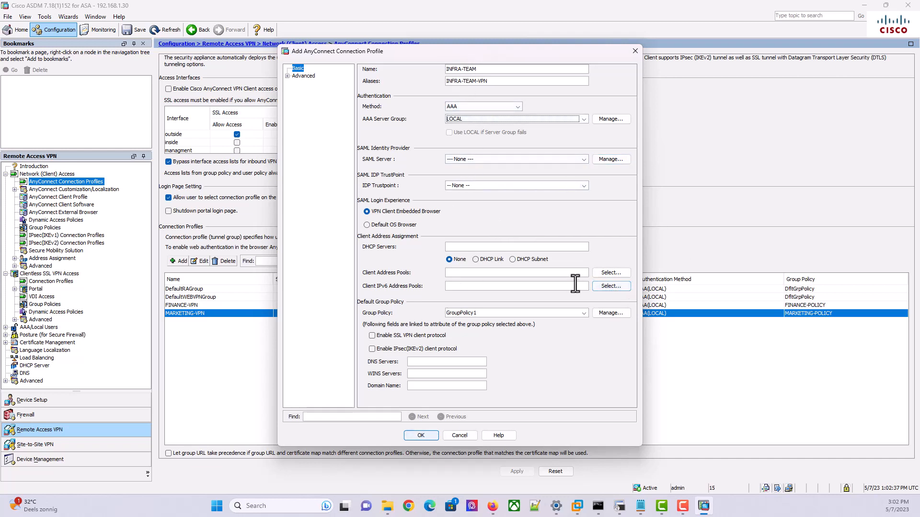
left_click(618, 276)
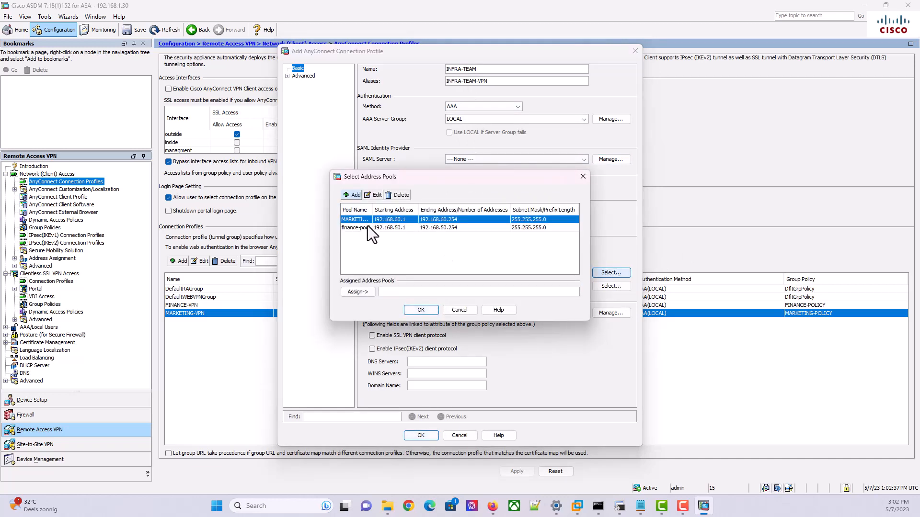
Add a new address pool INFRA-TEAM-POOL ranging 192.168.80.1 to 192.168.80.254
left_click(354, 195)
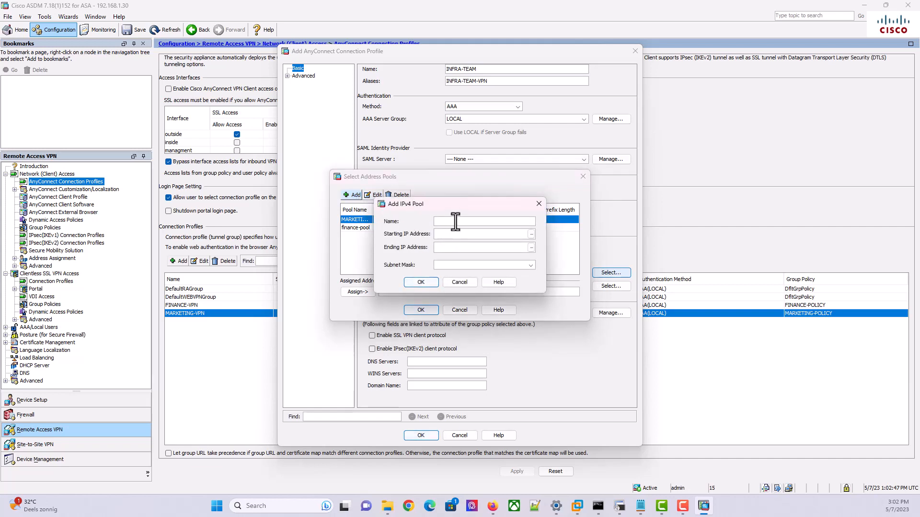
type("INFRA-TEAM-POOL")
left_click(457, 235)
type("192.1568")
key("BackSpace")
type("1")
left_click(460, 247)
type("192.169")
key("BackSpace")
type("8.80.254")
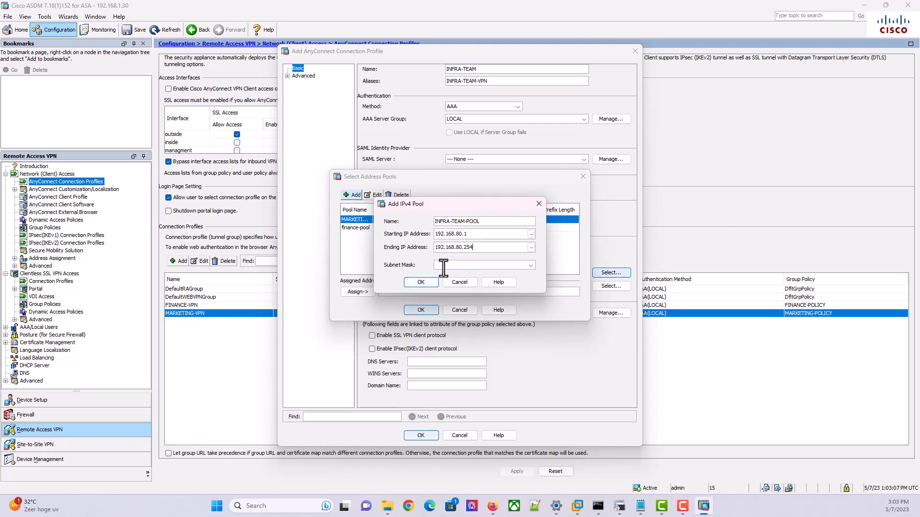
Give the pool mask 255.255.255.0, save it, and assign it to the INFRA-TEAM profile
left_click(529, 266)
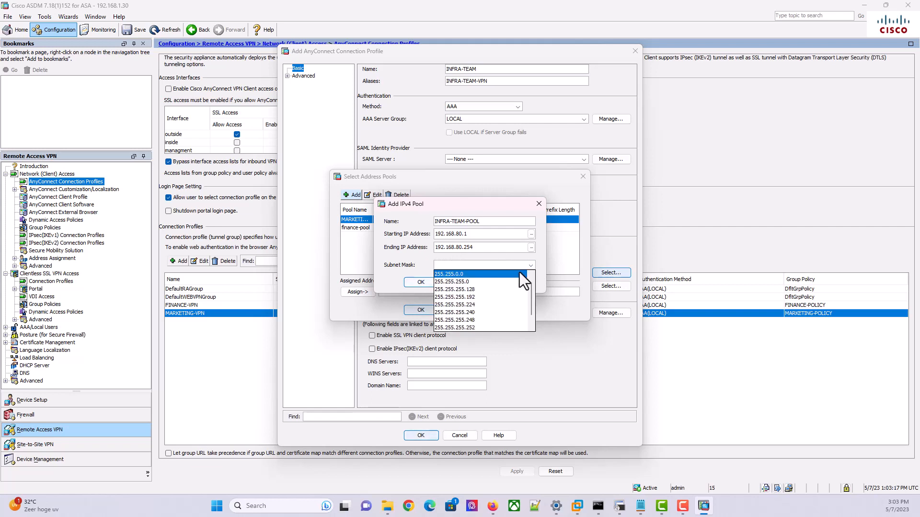
left_click(499, 281)
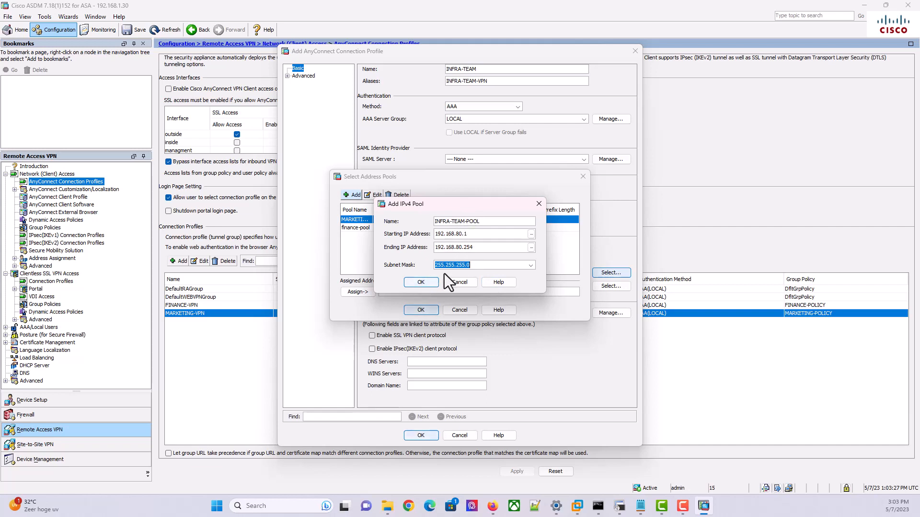
left_click(420, 282)
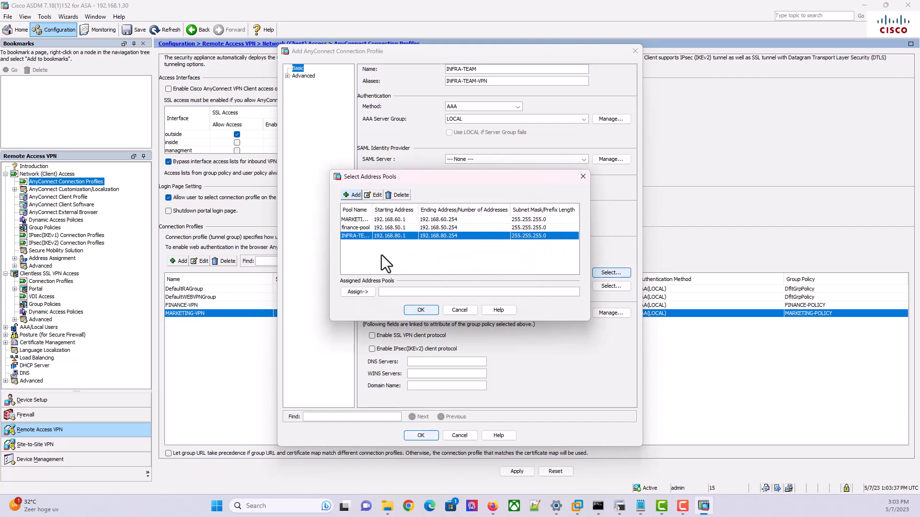
double_click(381, 237)
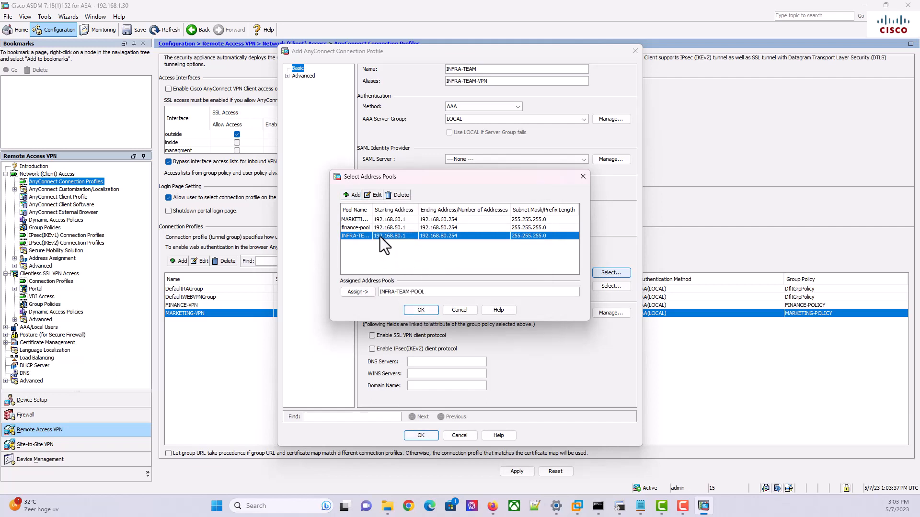
left_click(421, 310)
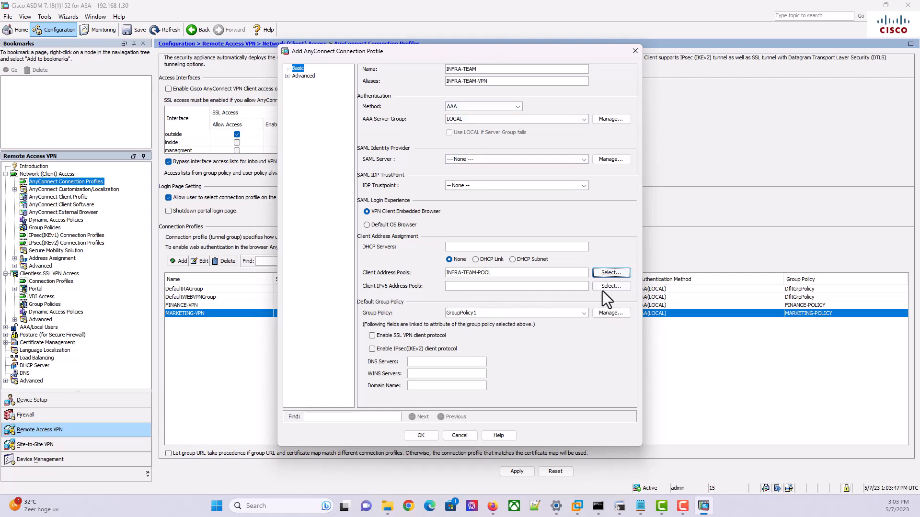
From the group policy manager, add an internal group policy named INFRA-TEAM-GRP-POLICY
left_click(612, 316)
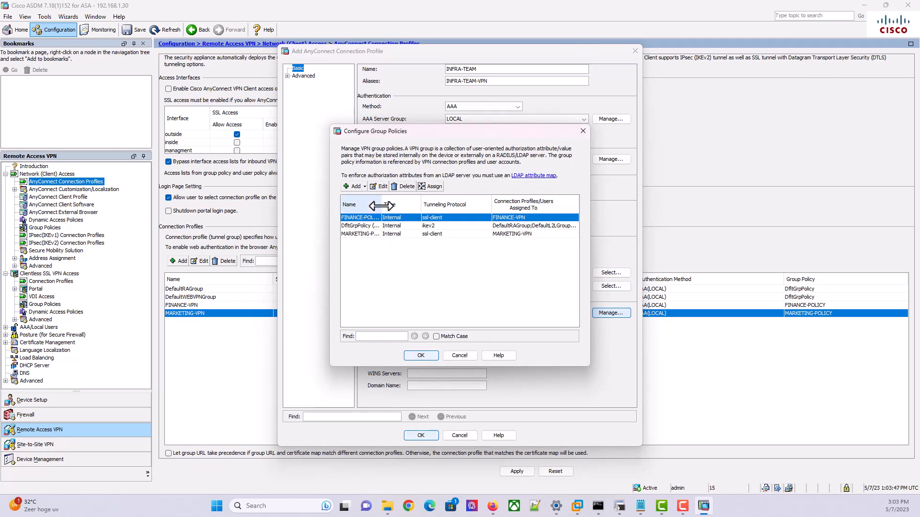
left_click_drag(382, 205, 414, 205)
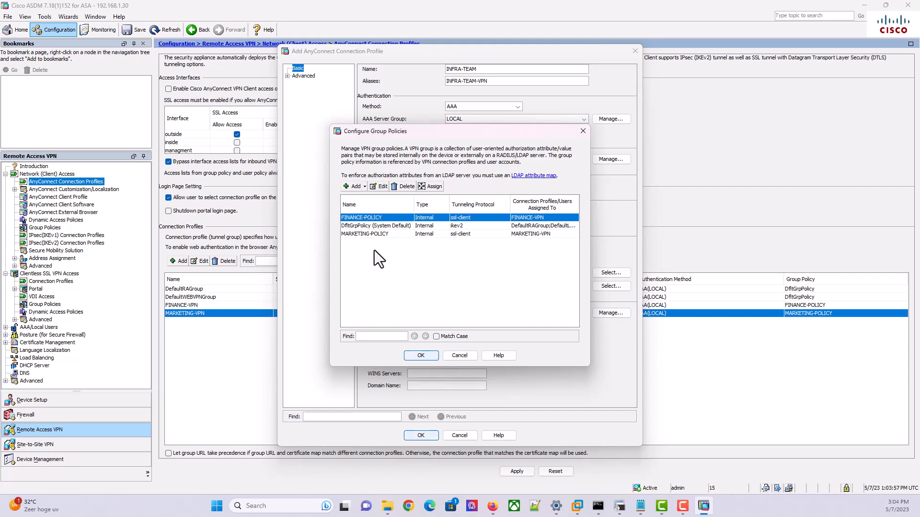
left_click(352, 187)
left_click(362, 199)
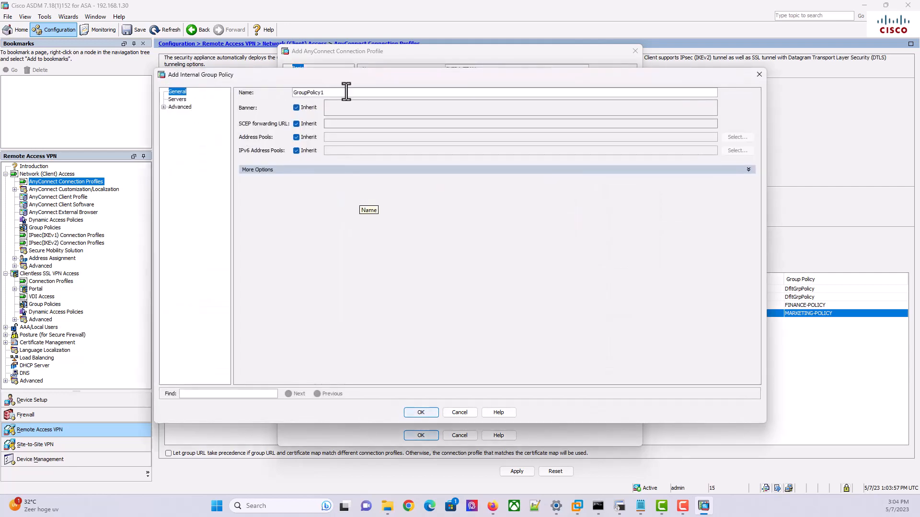
left_click_drag(345, 90, 249, 76)
type("INFRA-TEAM-GRP-")
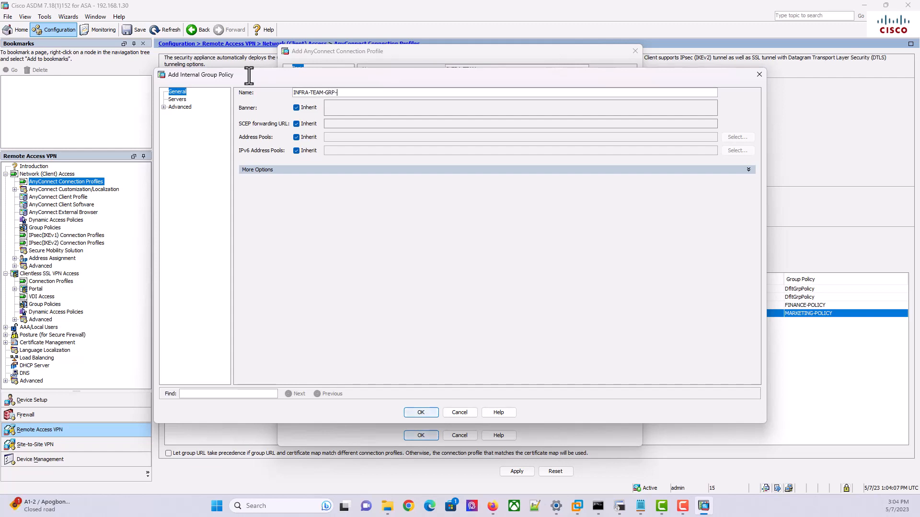
type("POLICY")
Limit tunneling protocols to SSL VPN Client, uncheck Filter Inherit, and bring SecureCRT forward
left_click(748, 170)
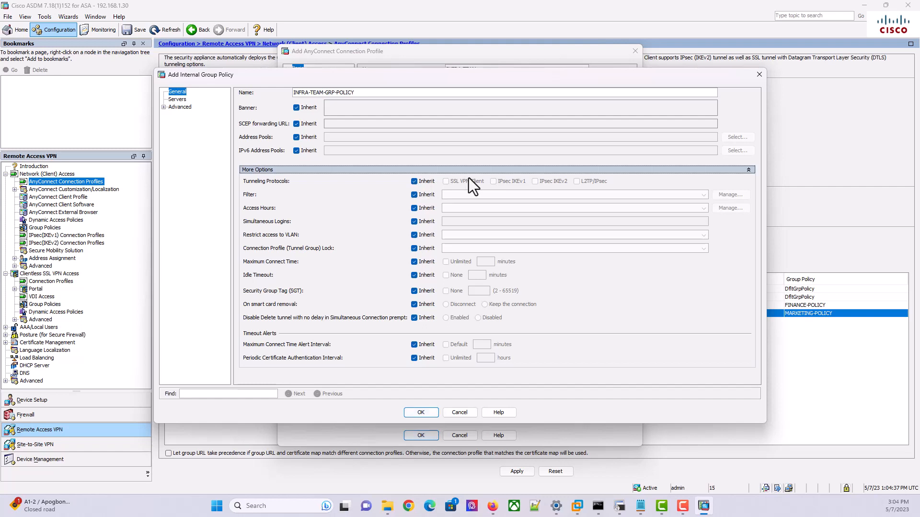
left_click(417, 181)
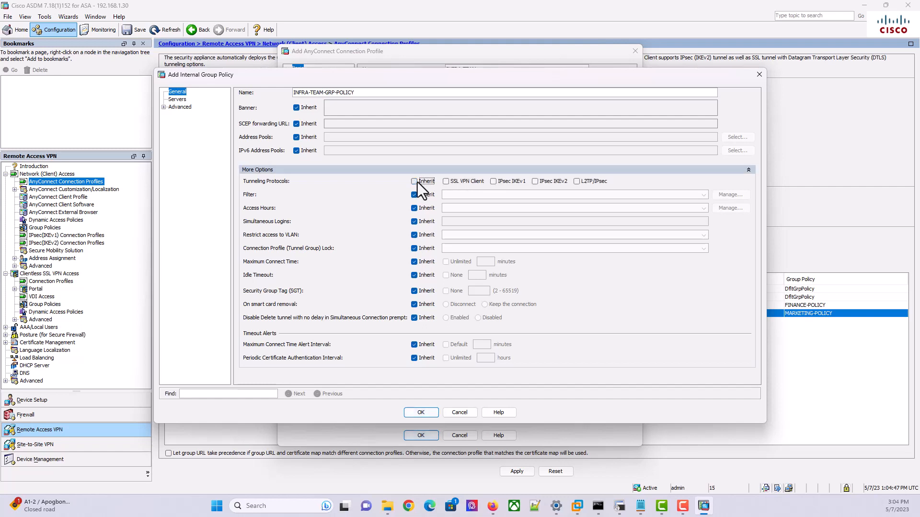
left_click(445, 183)
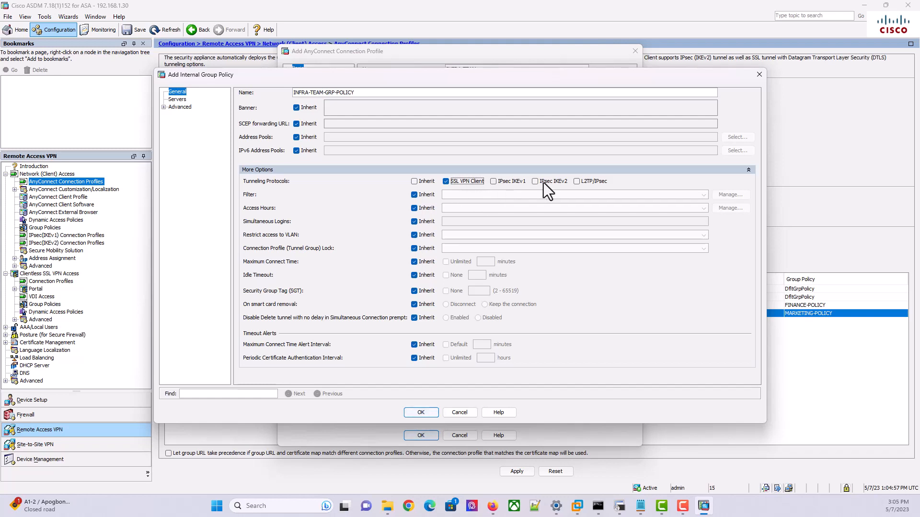
left_click(414, 196)
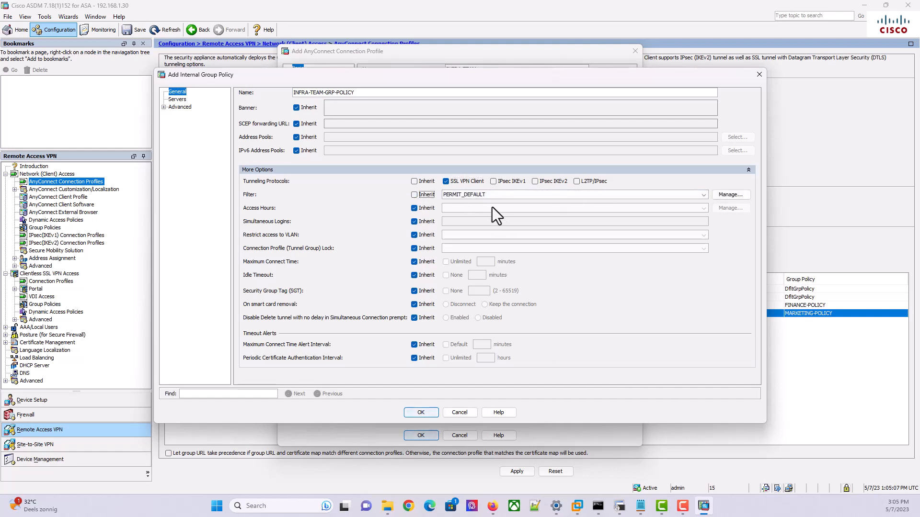
left_click(621, 507)
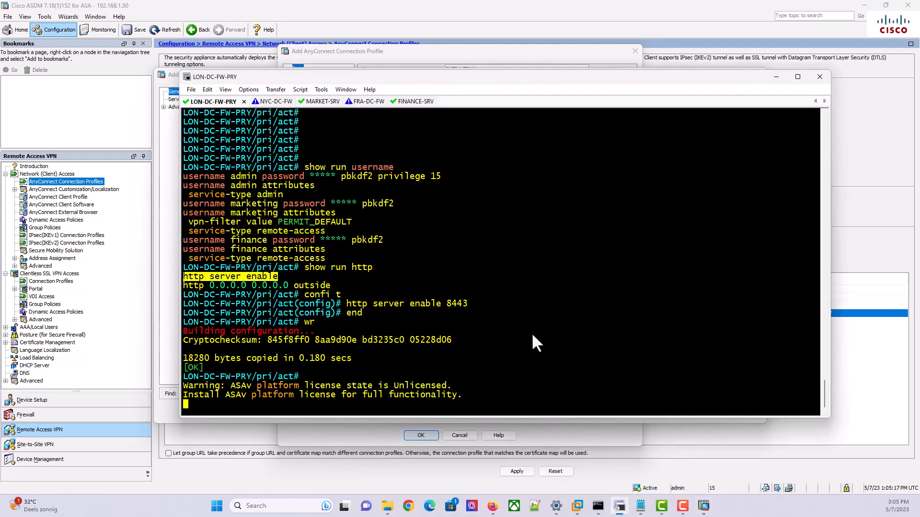
Run 'show run group-policy' in the LON-DC-FW-PRY terminal session
key("Return")
key("Return")
type("SHOW RUN")
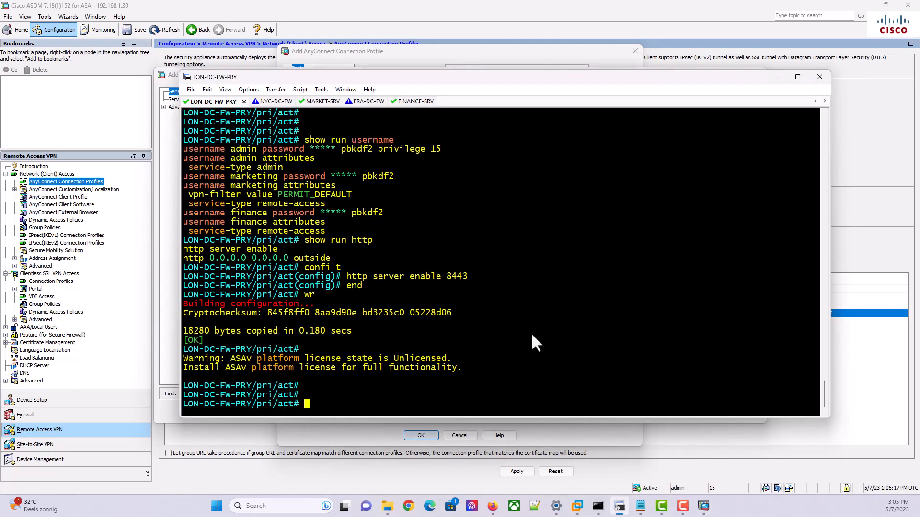
key("BackSpace")
key("BackSpace")
key("BackSpace")
key("BackSpace")
key("BackSpace")
key("BackSpace")
key("BackSpace")
key("BackSpace")
key("BackSpace")
type("show run group")
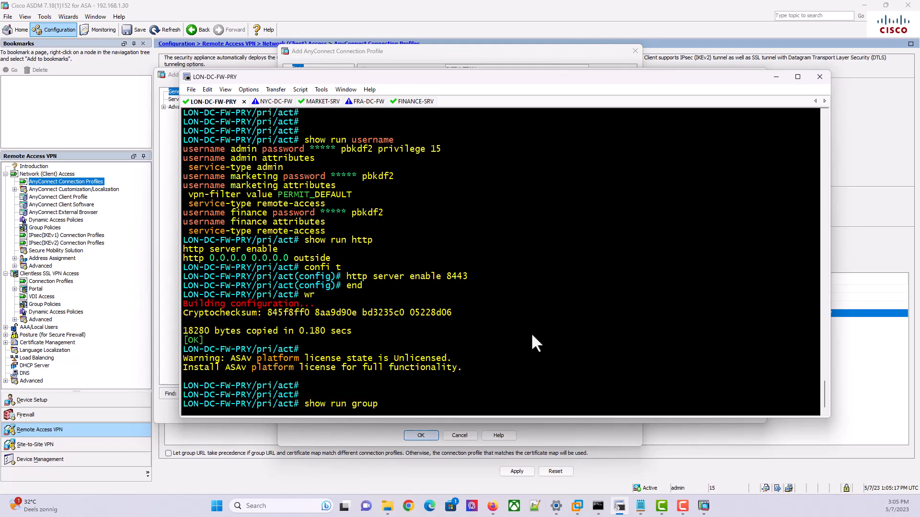
key("Tab")
type("-po")
key("Tab")
key("Return")
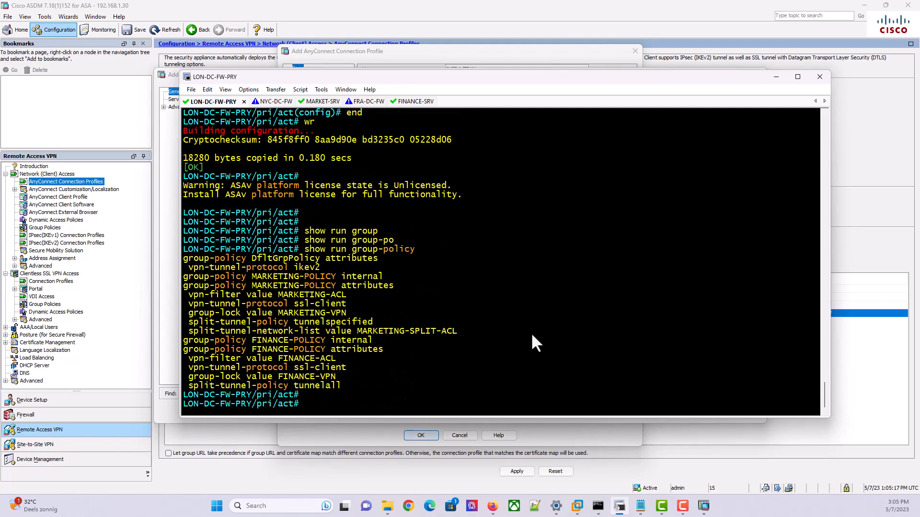
key("Return")
key("Return")
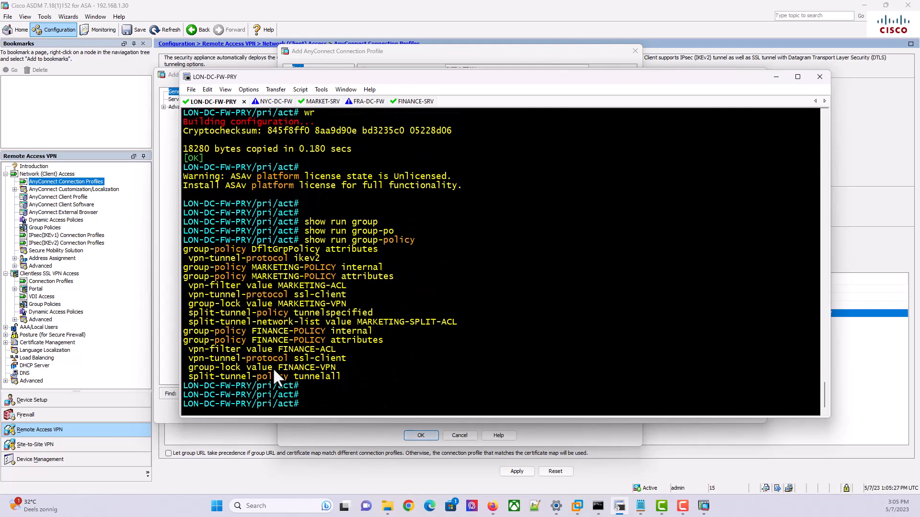
Highlight FINANCE-POLICY's vpn-filter FINANCE-ACL and ssl-client lines, then return to the ASDM form
left_click_drag(337, 352, 278, 350)
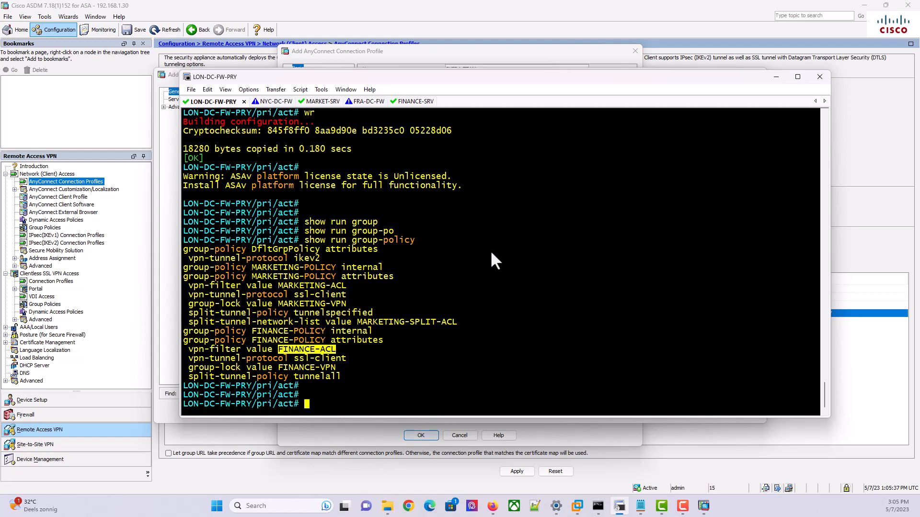
left_click_drag(525, 83, 529, 237)
left_click_drag(518, 249, 545, 79)
left_click_drag(363, 346, 292, 348)
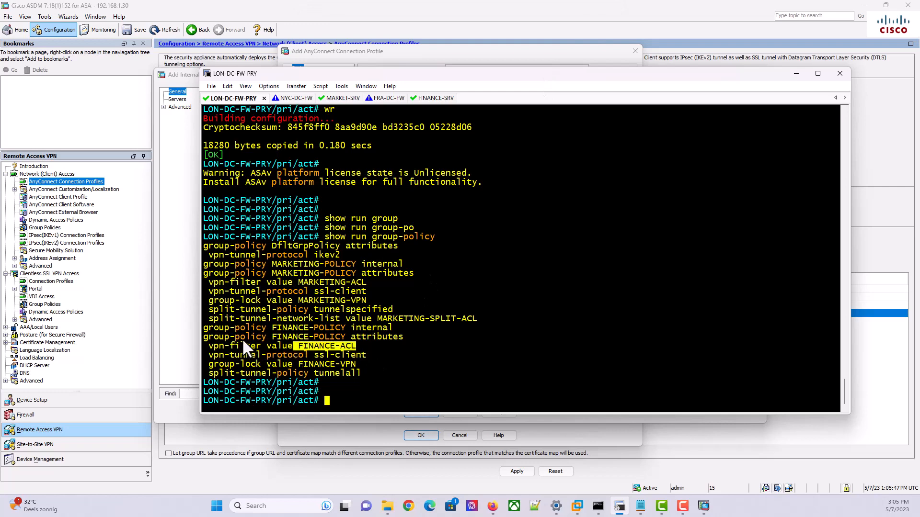
left_click_drag(384, 322, 411, 338)
left_click_drag(411, 338, 330, 343)
left_click(330, 343)
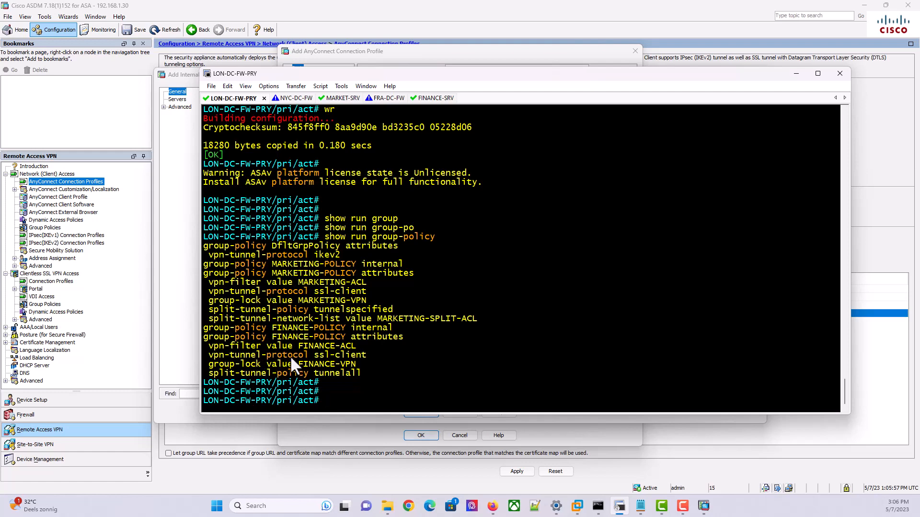
left_click_drag(366, 355, 262, 355)
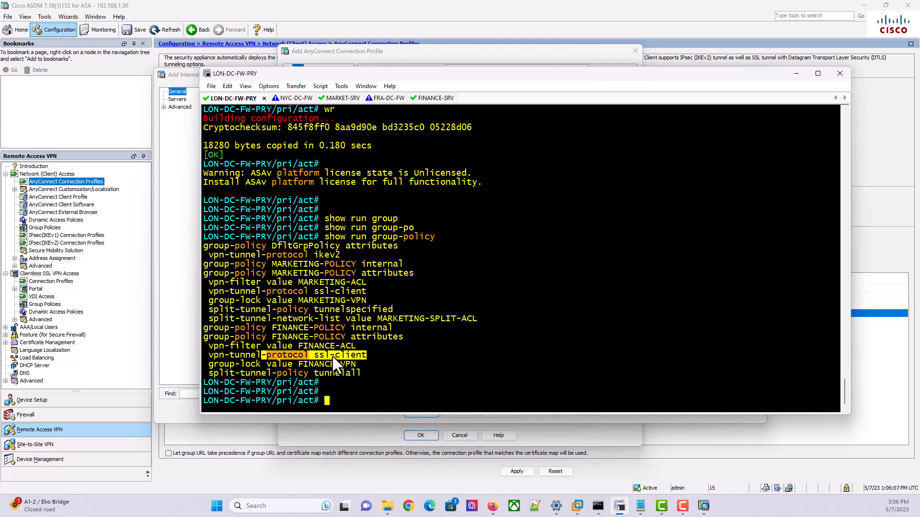
left_click(188, 259)
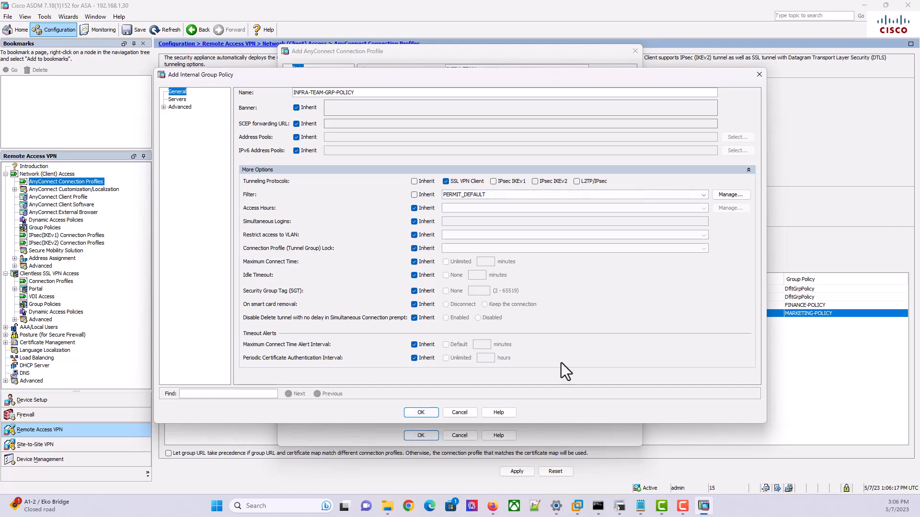
left_click(492, 506)
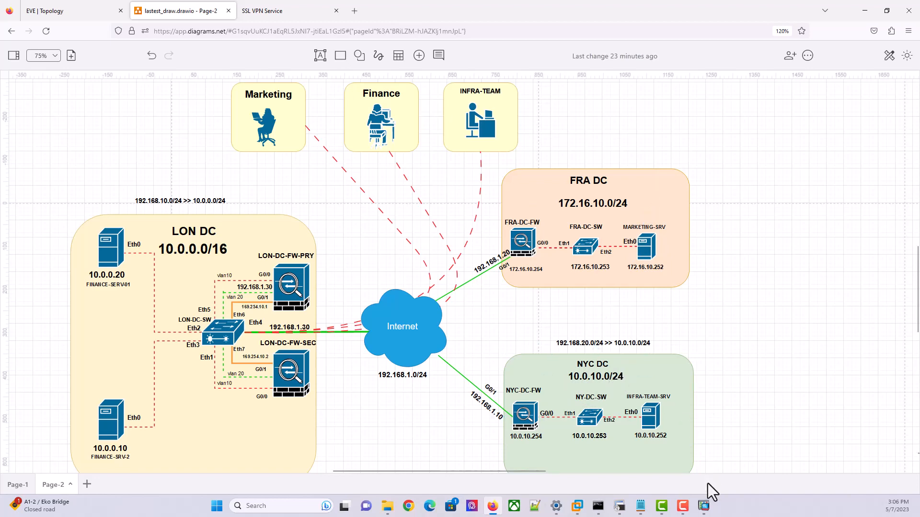
left_click(704, 506)
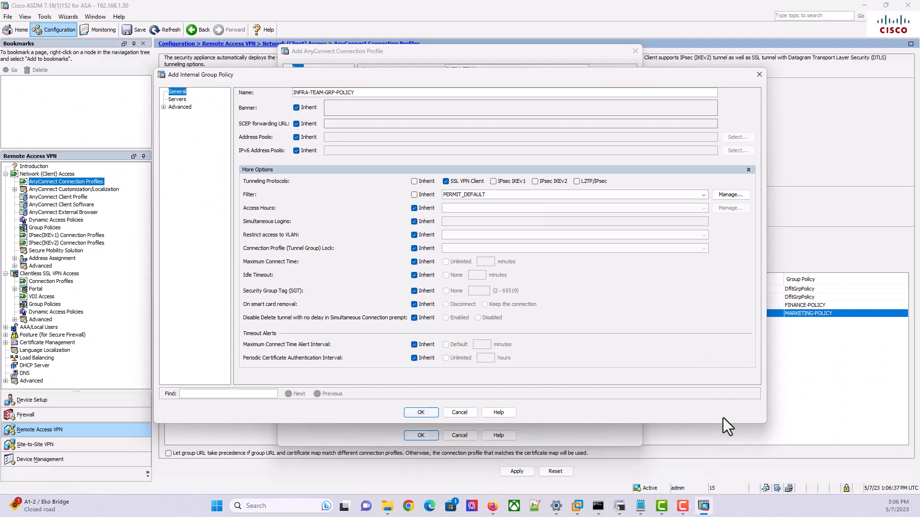
In the filter's ACL Manager, create a new ACL named INFRA-VPN-FILTER-ACL
mouse_move(619, 507)
left_click(724, 194)
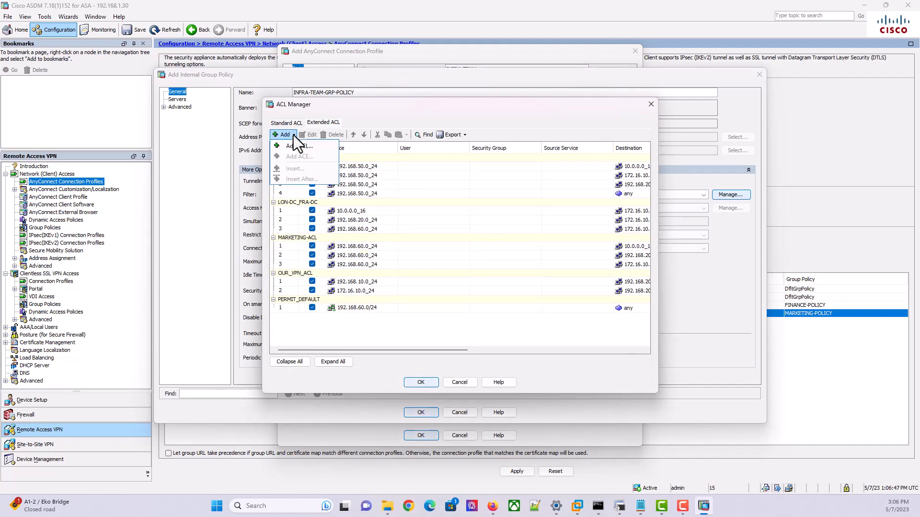
left_click(293, 135)
left_click(297, 150)
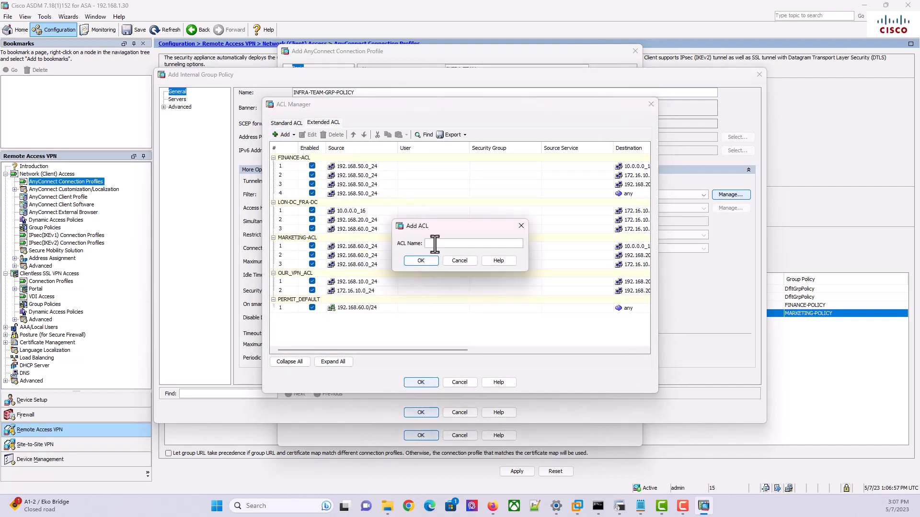
type("INFRA-VPN-AC")
key("BackSpace")
key("BackSpace")
type("FILTER-ACL")
left_click(422, 263)
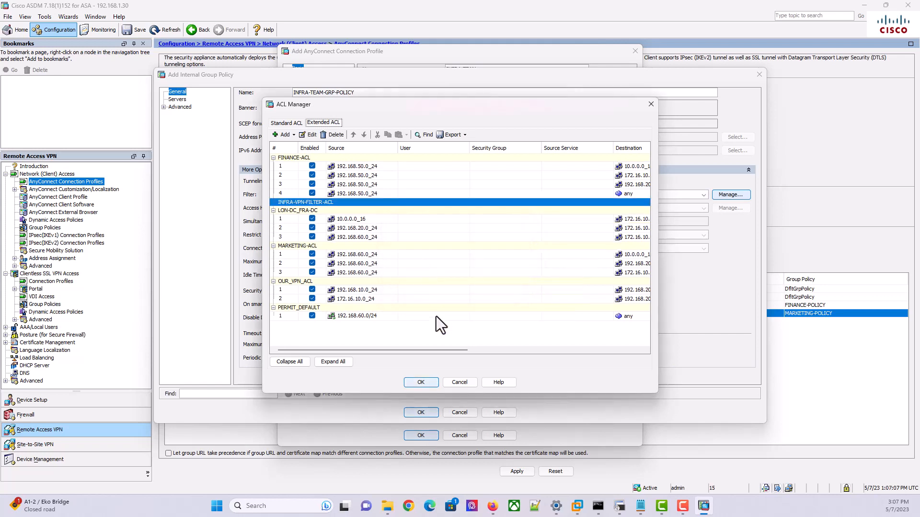
Add a new ACE to INFRA-VPN-FILTER-ACL and browse for its source network
left_click(291, 135)
left_click(300, 154)
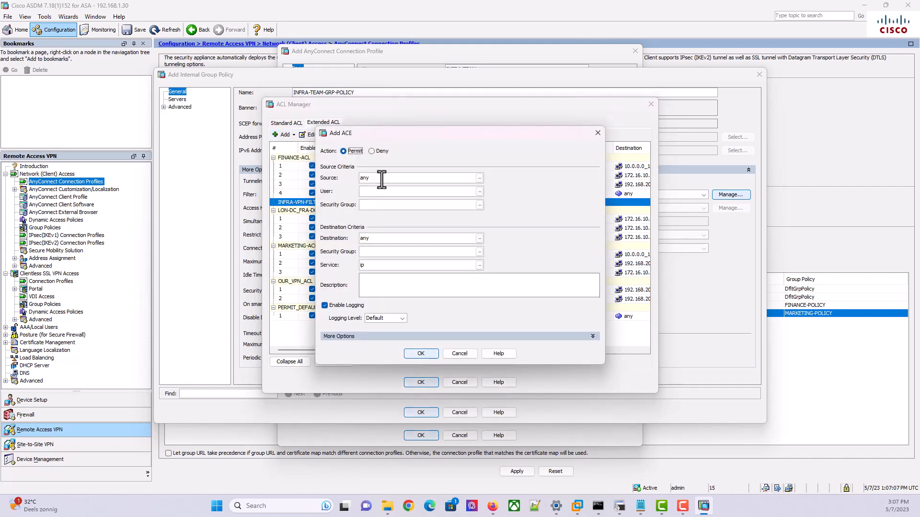
left_click(406, 181)
left_click(479, 179)
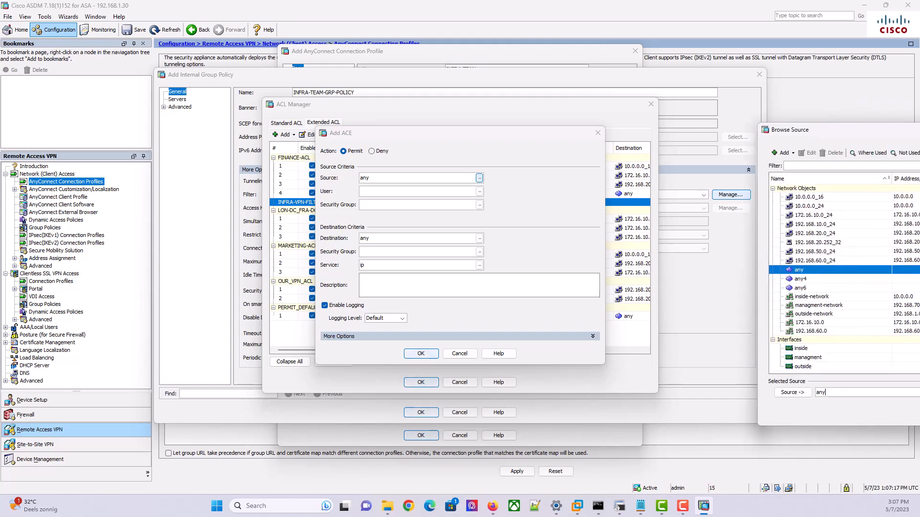
left_click_drag(504, 145, 495, 127)
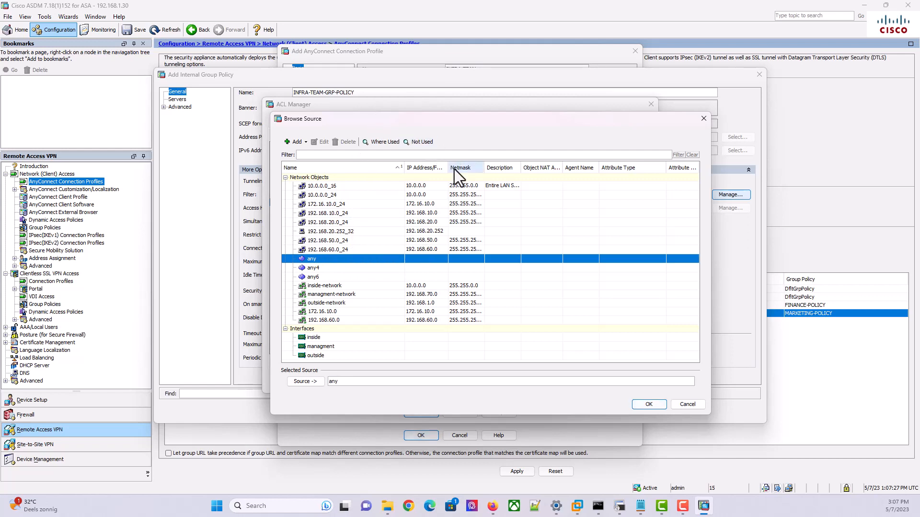
Create network object 192.168.80.0_24: type Network, IP 192.168.80.0, mask 255.255.255.0, description Infra-team
left_click(305, 144)
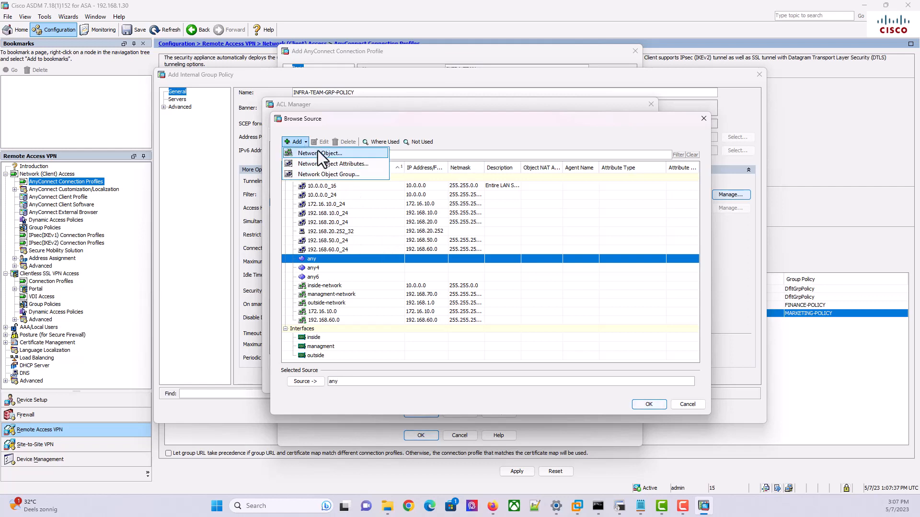
left_click(317, 150)
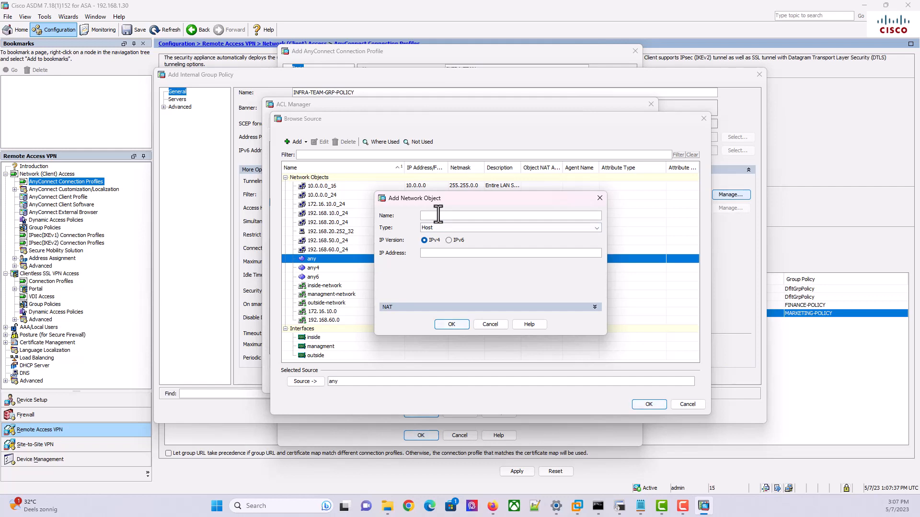
type("192.16")
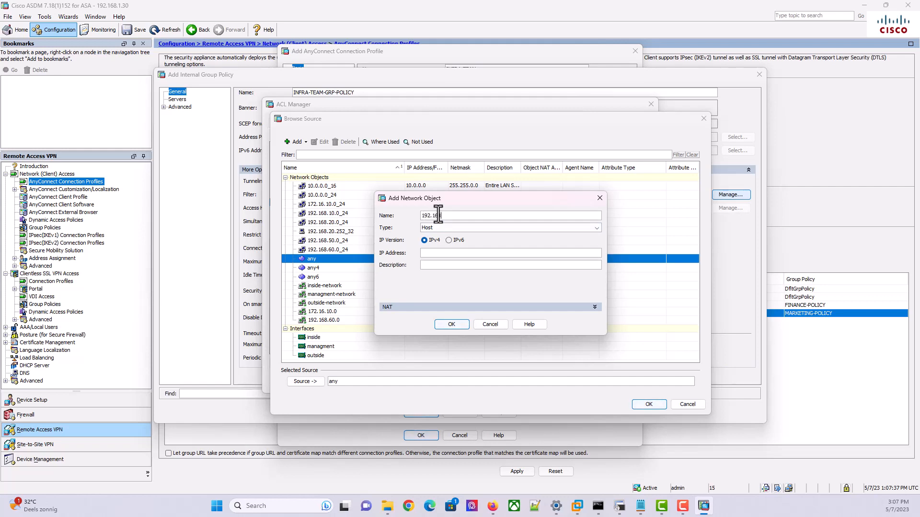
type("8.80.0_24")
left_click(447, 229)
left_click(447, 252)
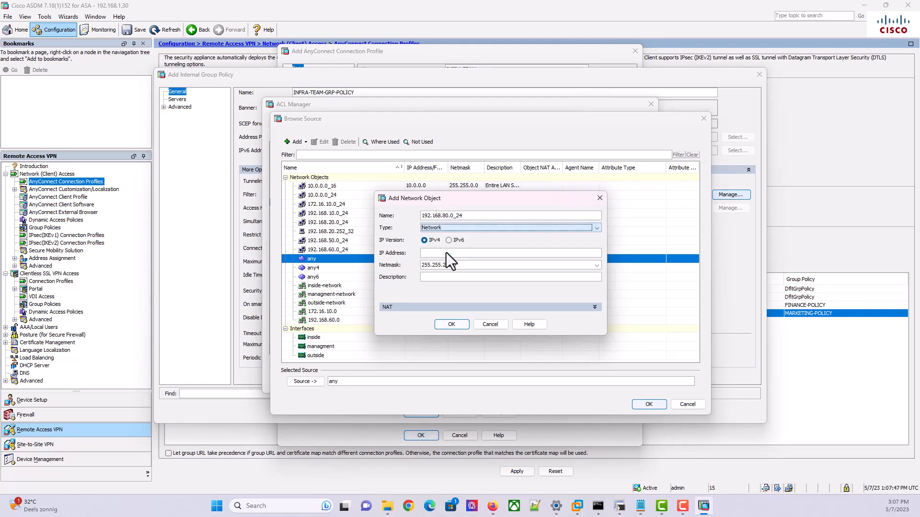
left_click(473, 254)
type("1")
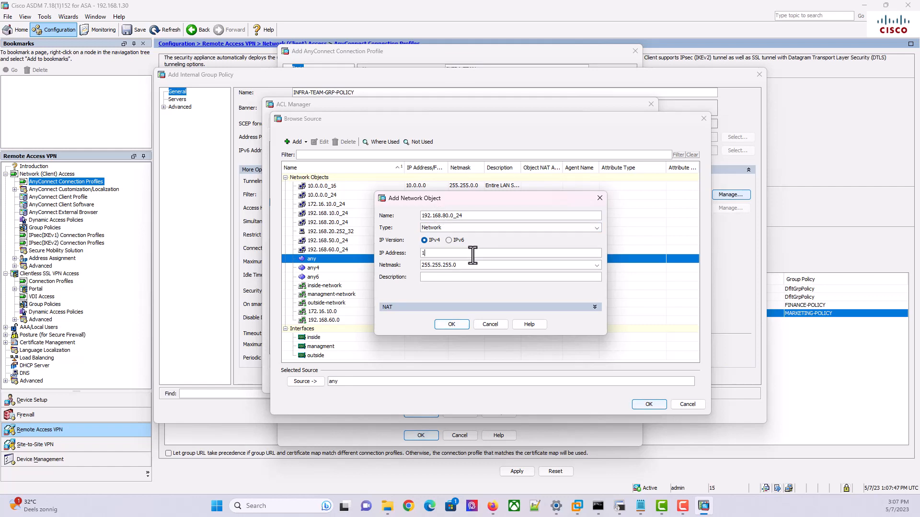
type("92.168.80.0")
left_click(441, 277)
type("Ingr")
type("ra")
type("-team")
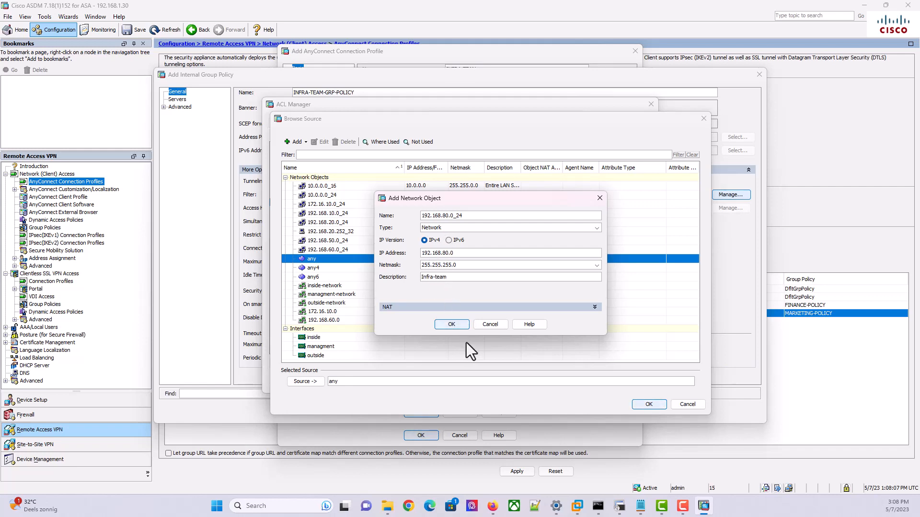
left_click(454, 328)
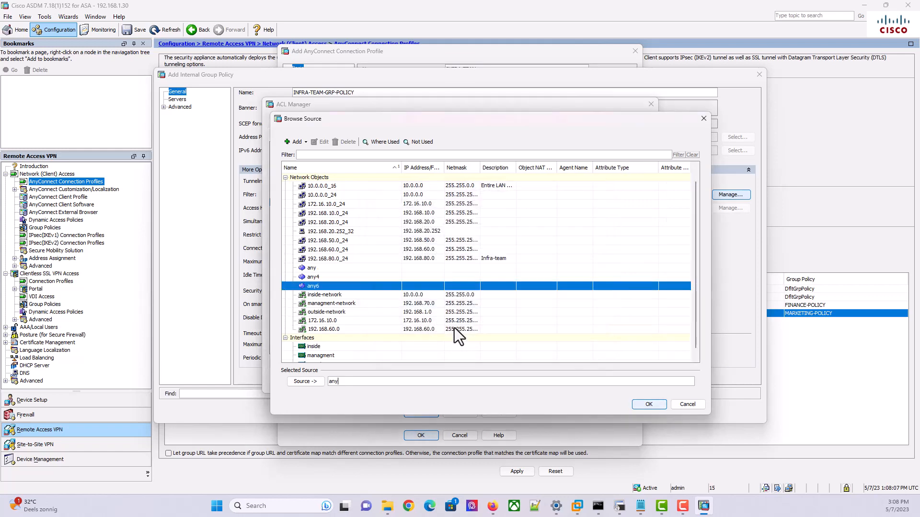
Set the ACE source to 192.168.80.0_24 and destination to 10.0.0.0_16, then save it
right_click(333, 261)
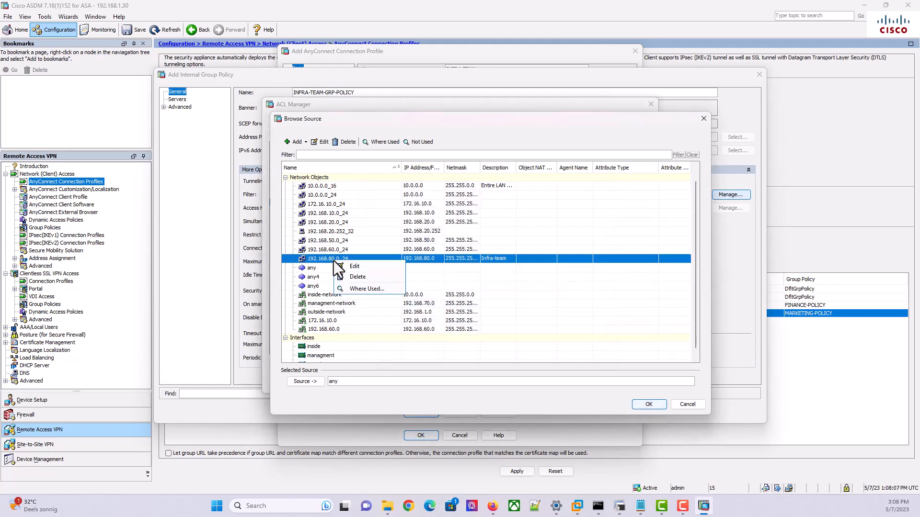
left_click(450, 280)
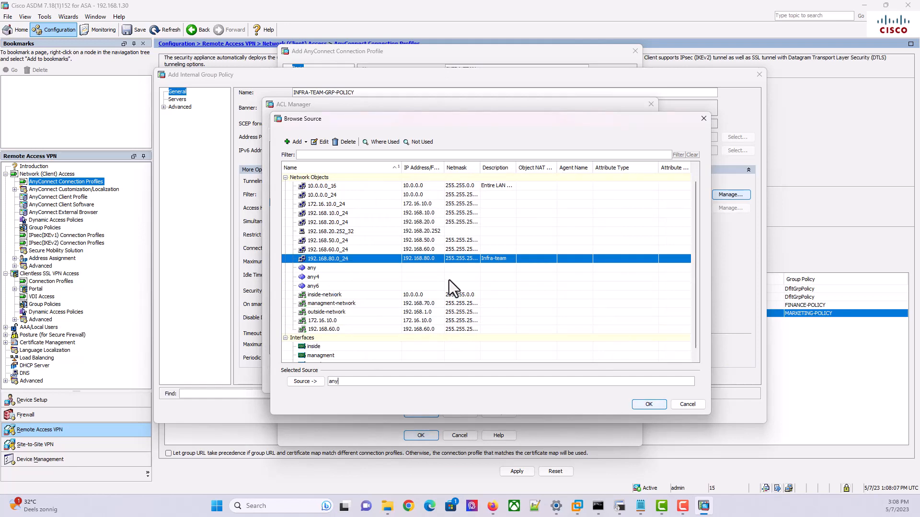
double_click(406, 263)
left_click(636, 405)
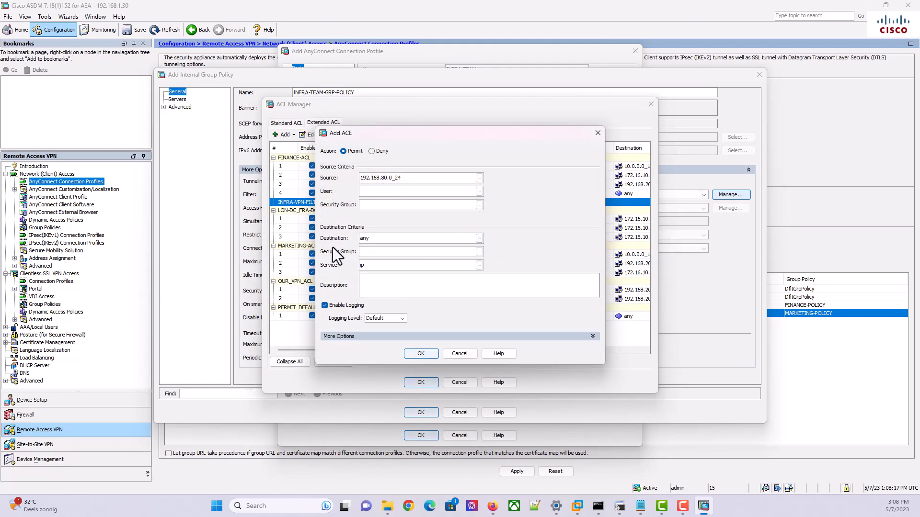
left_click(479, 239)
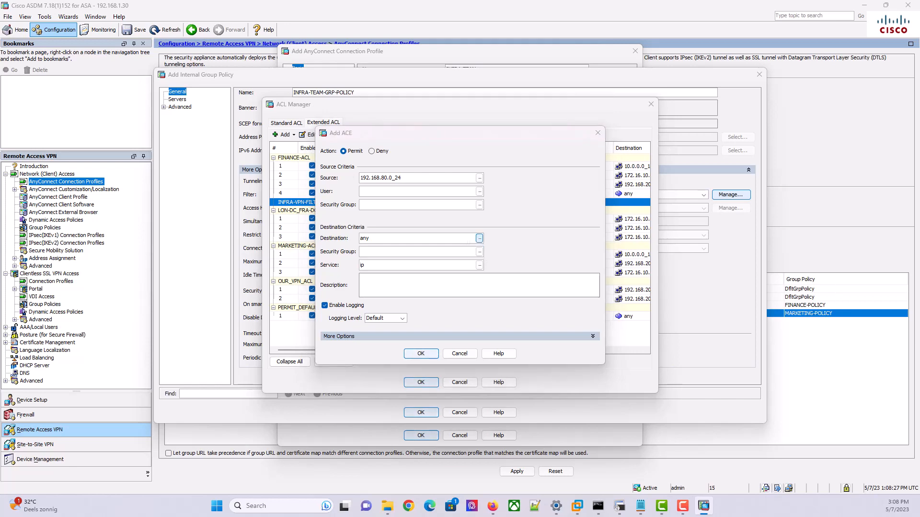
left_click_drag(593, 190, 441, 108)
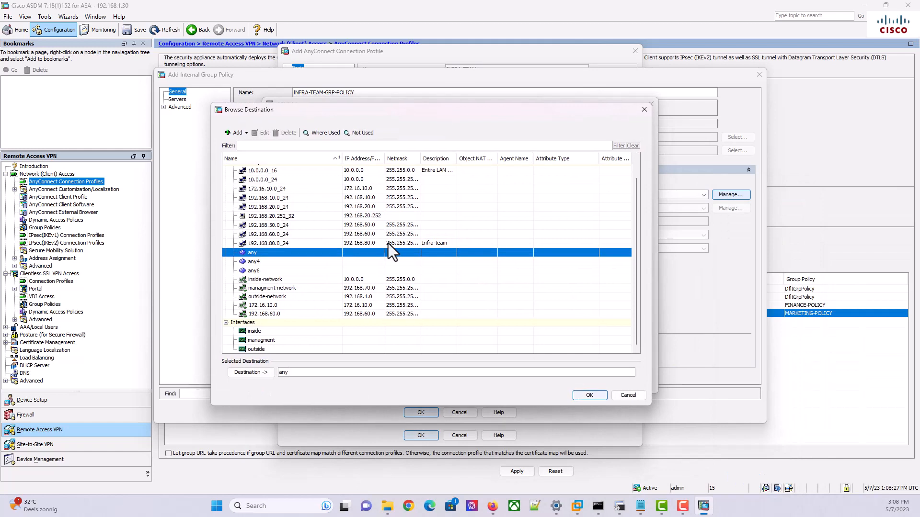
left_click(289, 172)
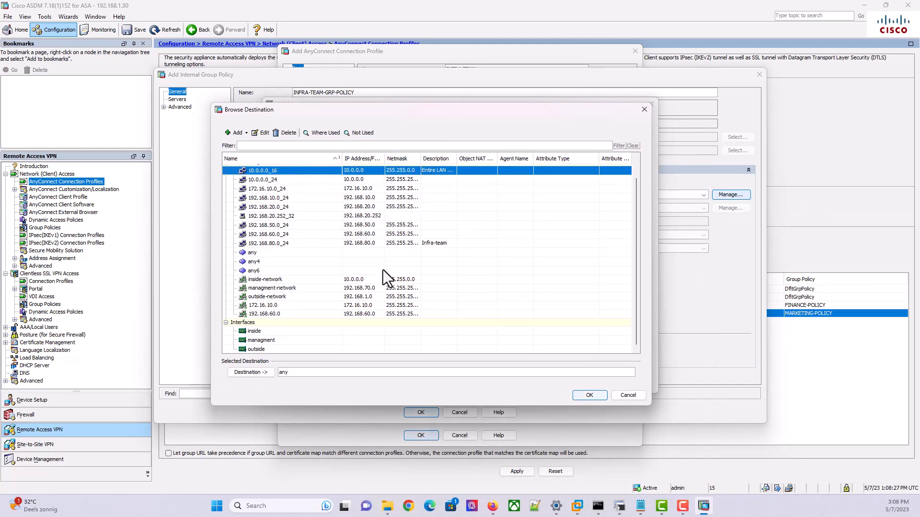
left_click(581, 398)
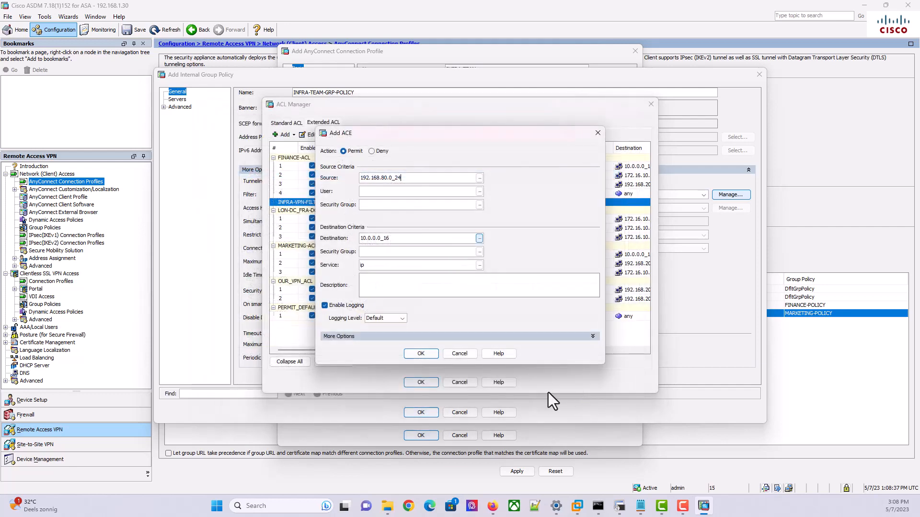
left_click(427, 353)
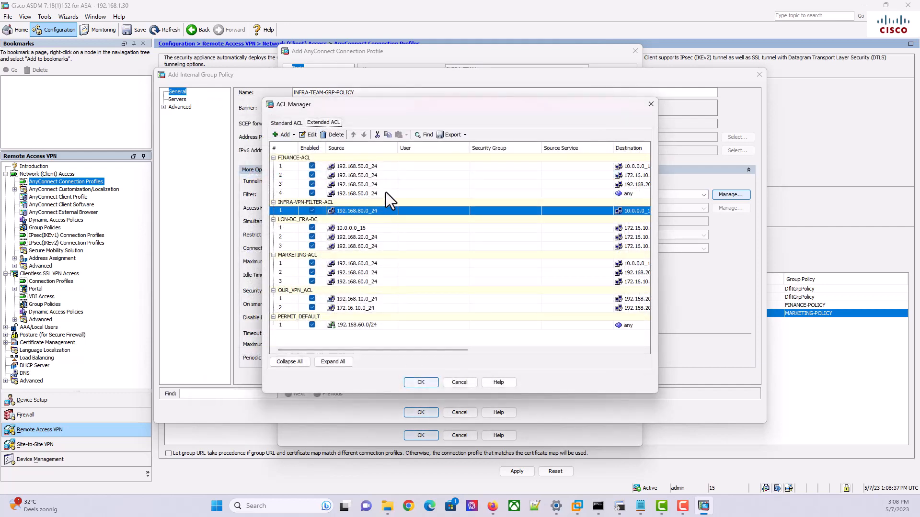
Add a permit ACE with source 192.168.80.0_24 and destination 172.16.10.0_24
left_click(294, 136)
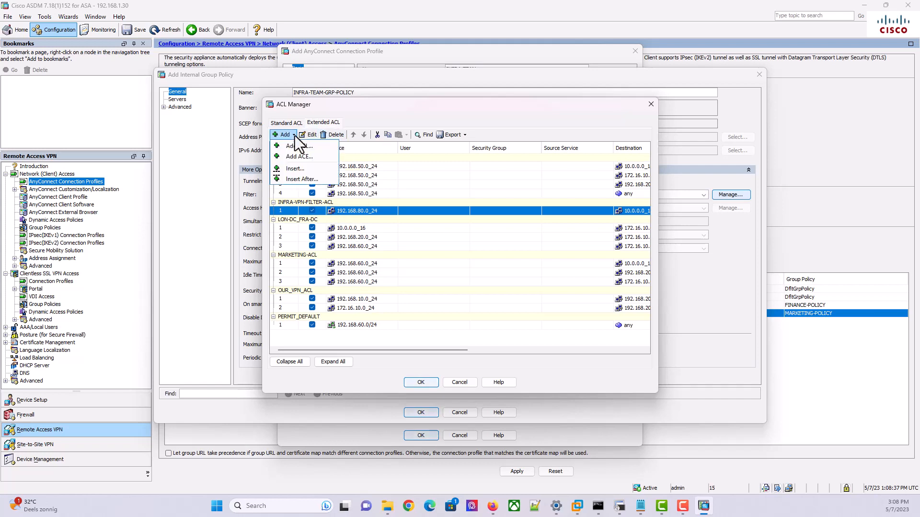
left_click(298, 156)
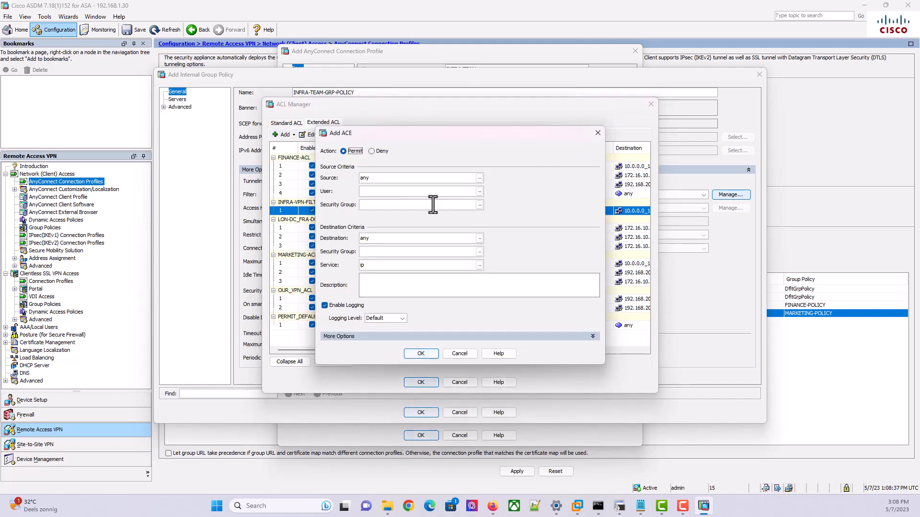
left_click(479, 178)
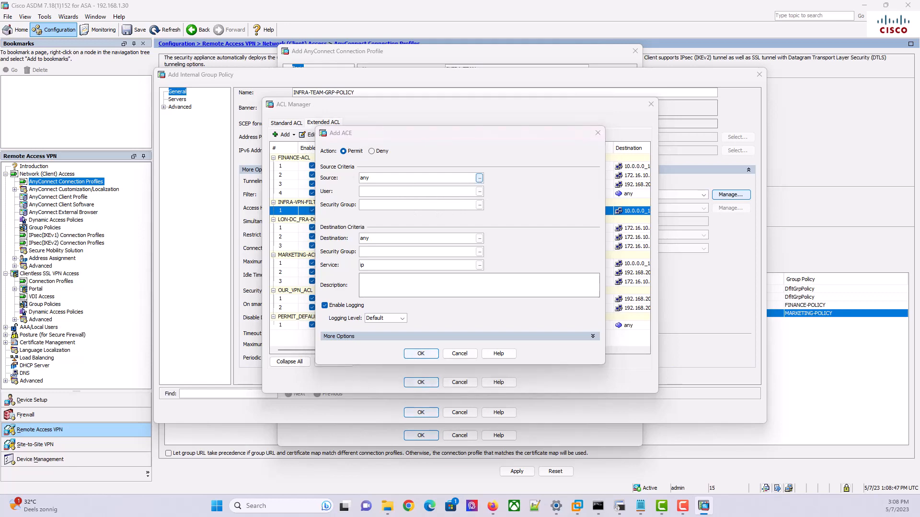
left_click_drag(862, 144, 447, 120)
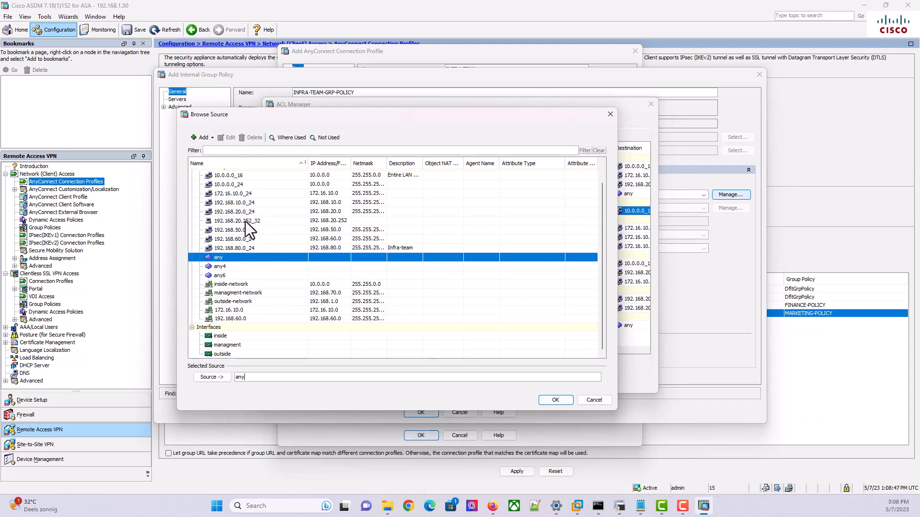
left_click(250, 249)
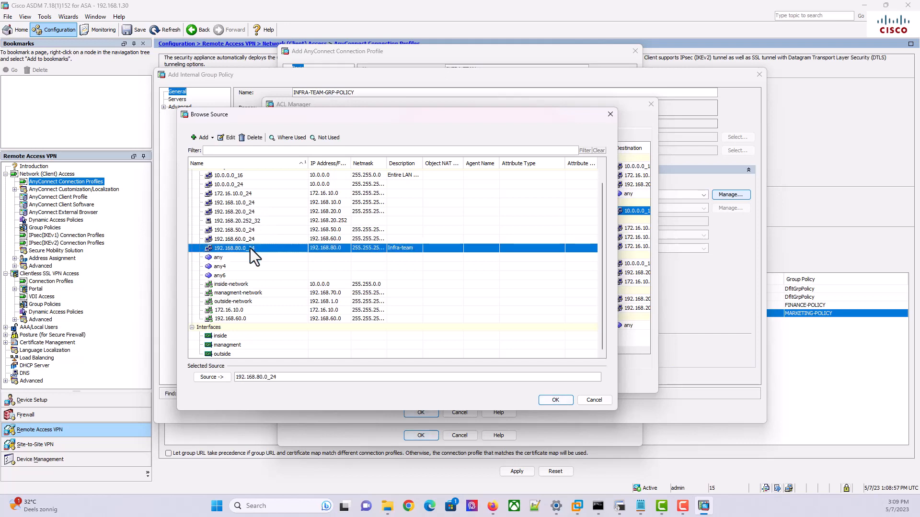
left_click(555, 400)
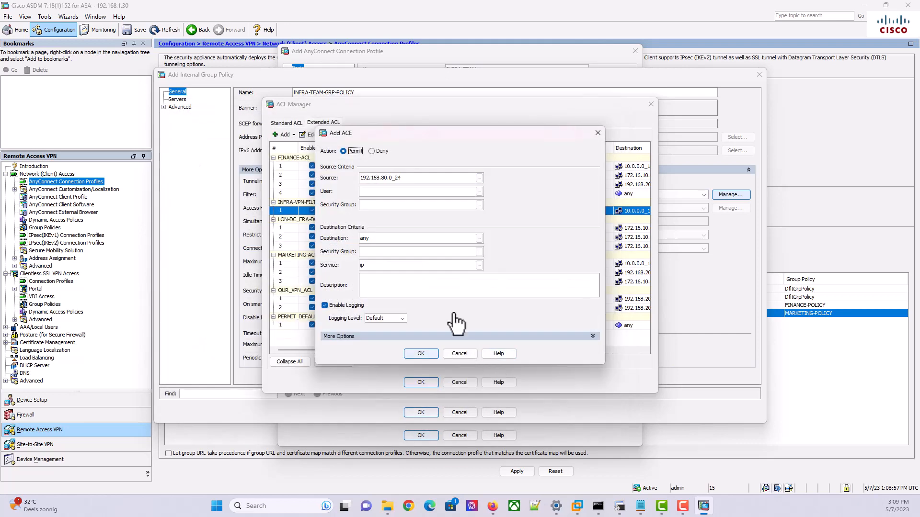
left_click(480, 239)
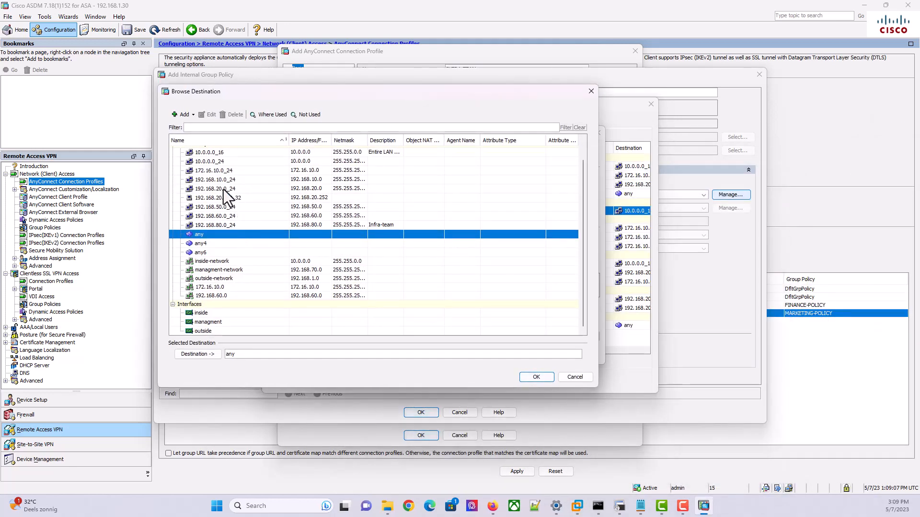
left_click(215, 171)
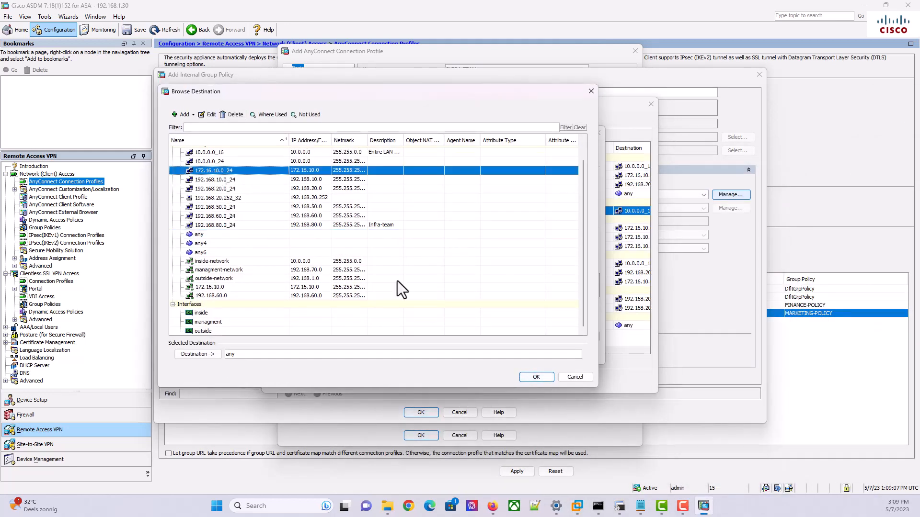
left_click(532, 378)
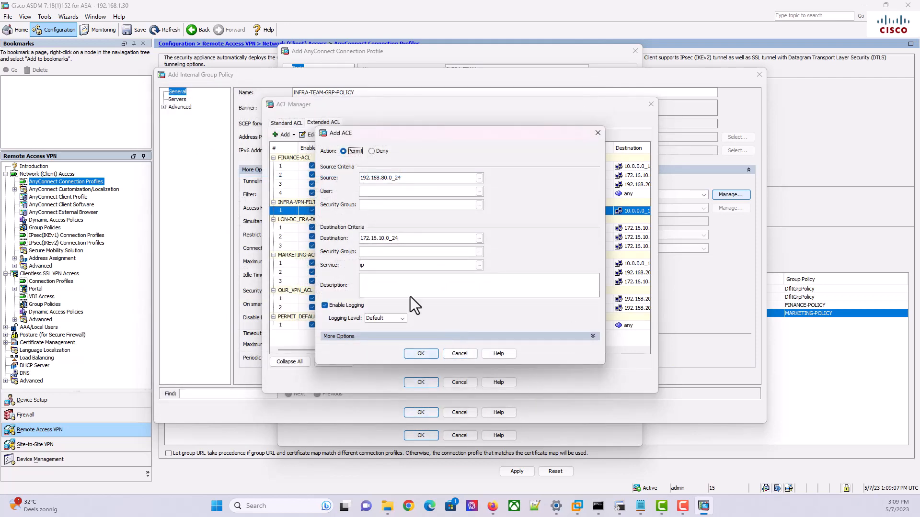
left_click(428, 354)
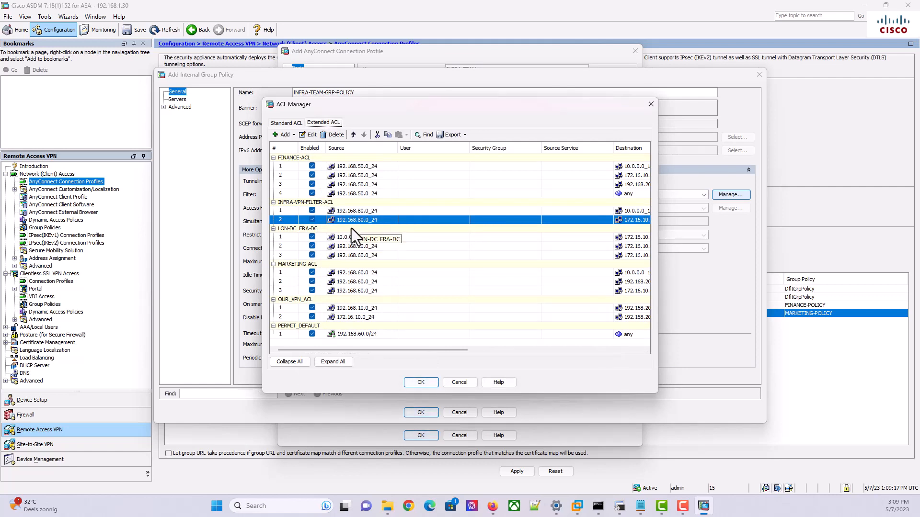
Add a permit ACE with source 192.168.80.0_24 and destination 192.168.20.0_24
left_click(292, 135)
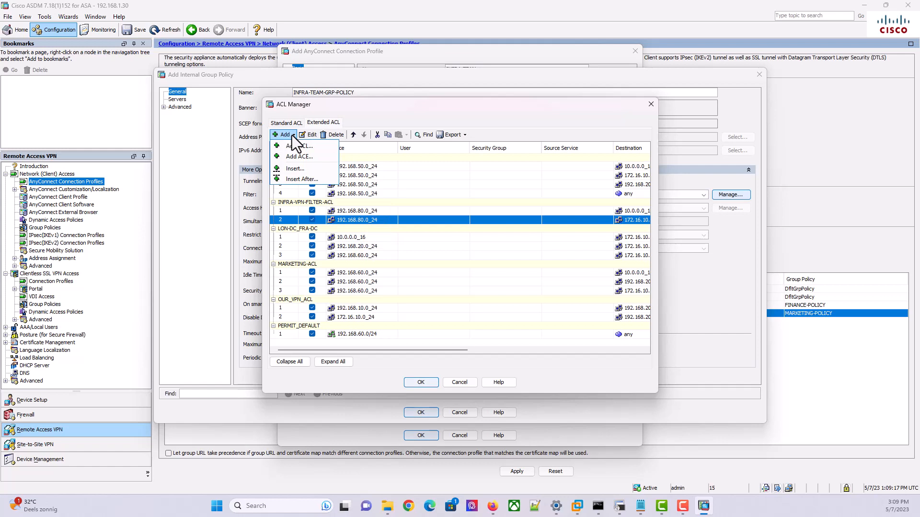
left_click(312, 157)
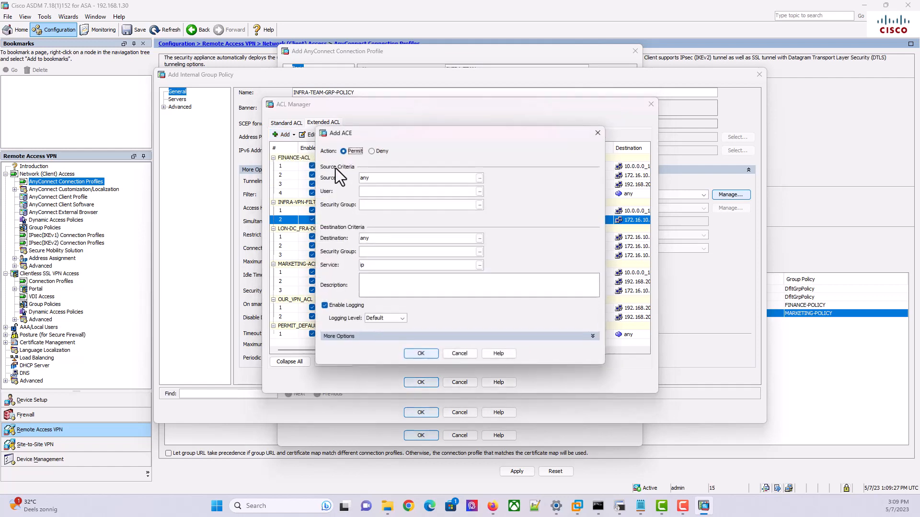
left_click(479, 179)
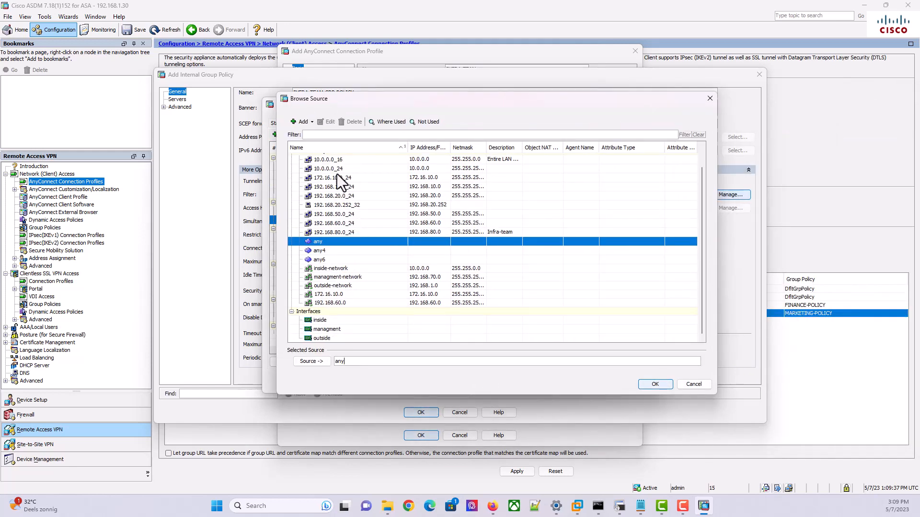
left_click(342, 233)
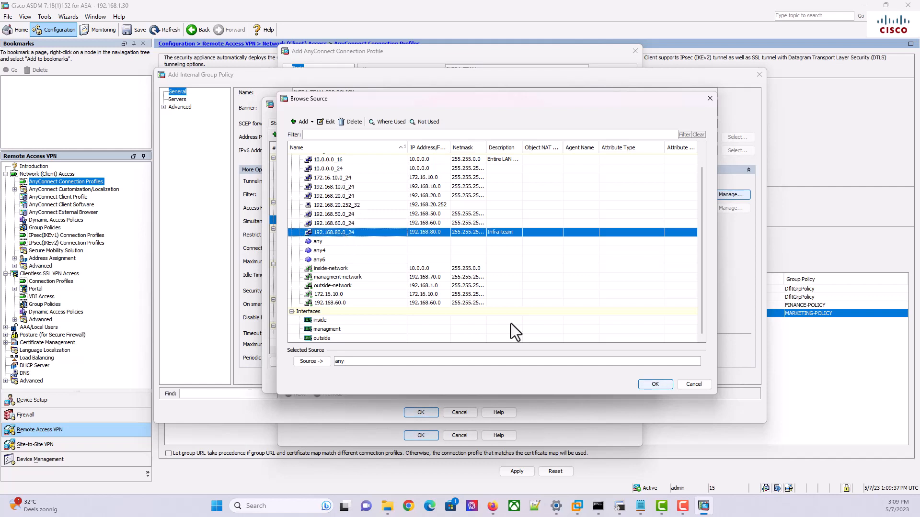
double_click(471, 233)
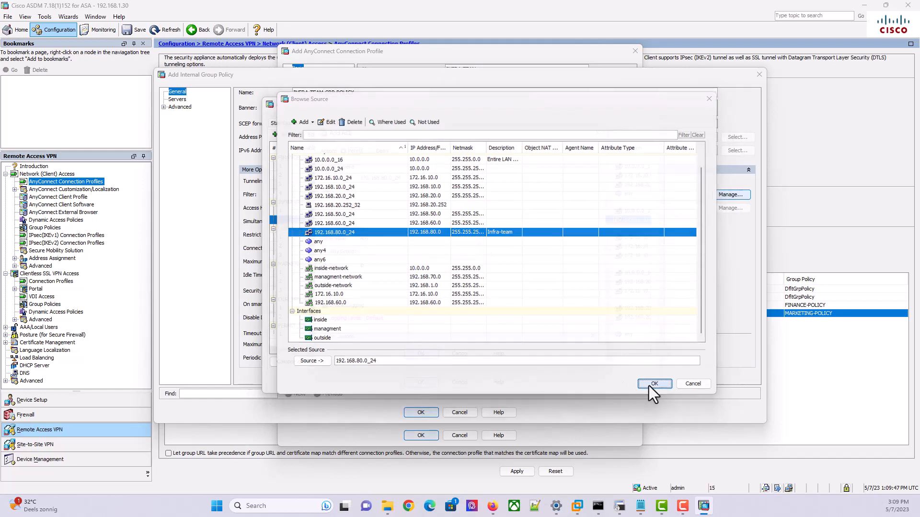
left_click(649, 386)
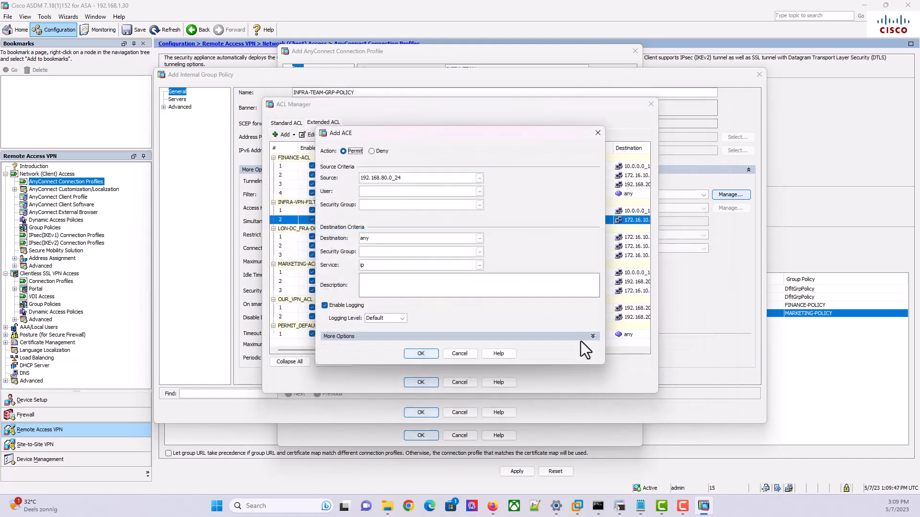
left_click(479, 238)
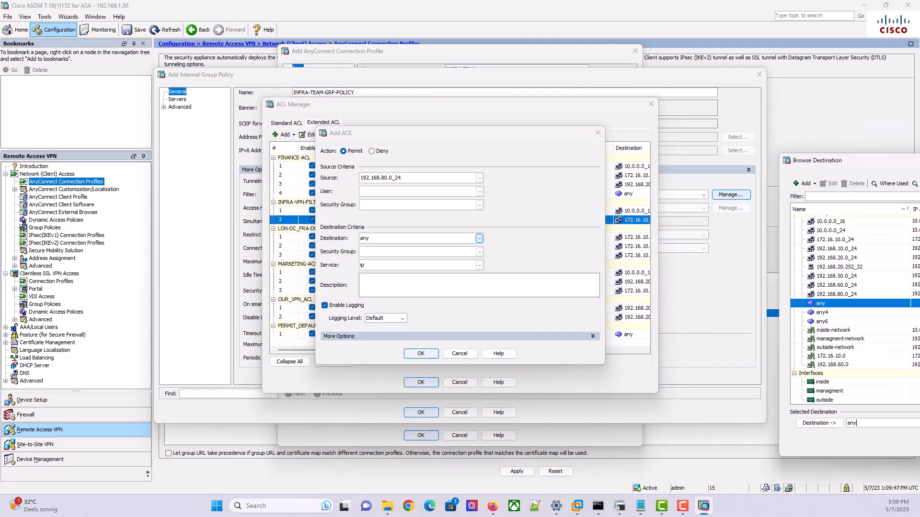
left_click_drag(706, 157, 528, 114)
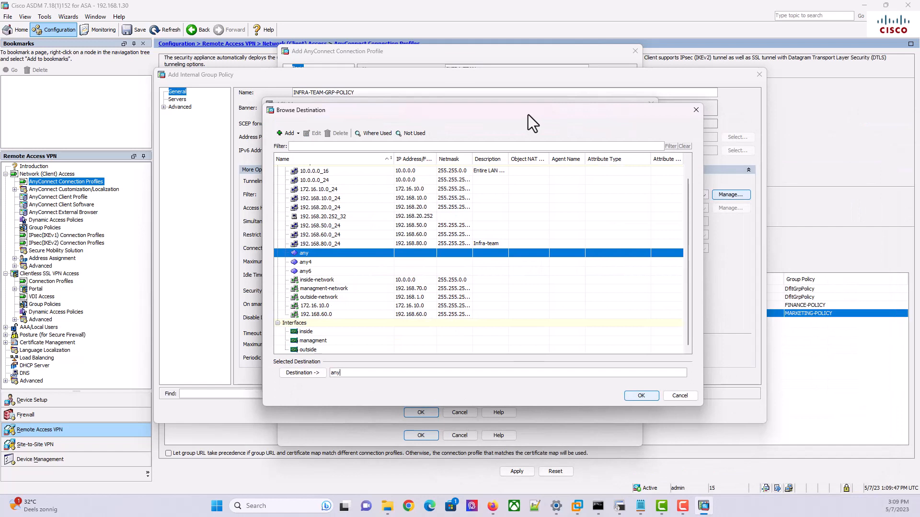
left_click(323, 208)
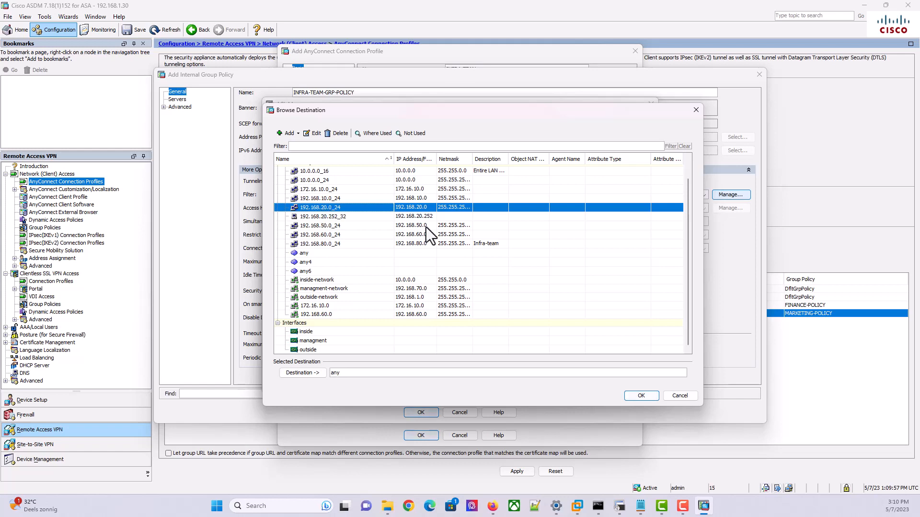
double_click(355, 208)
left_click(641, 396)
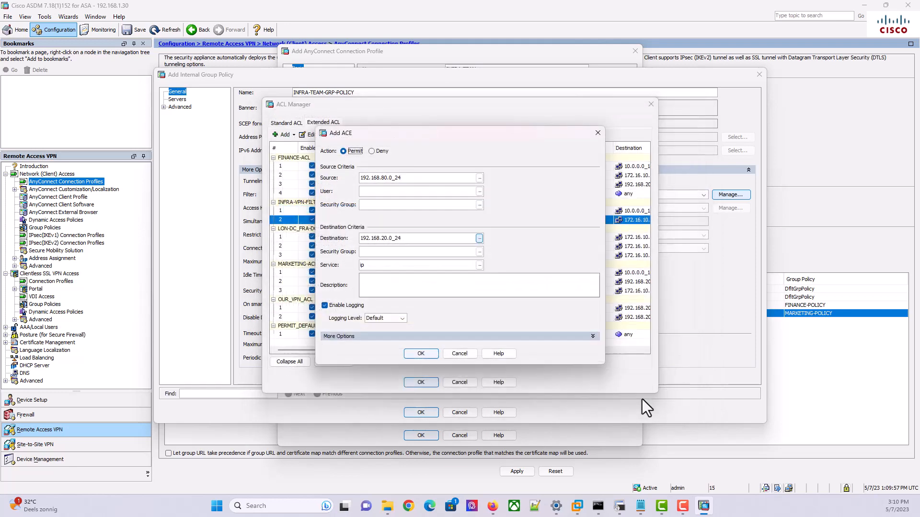
left_click(424, 357)
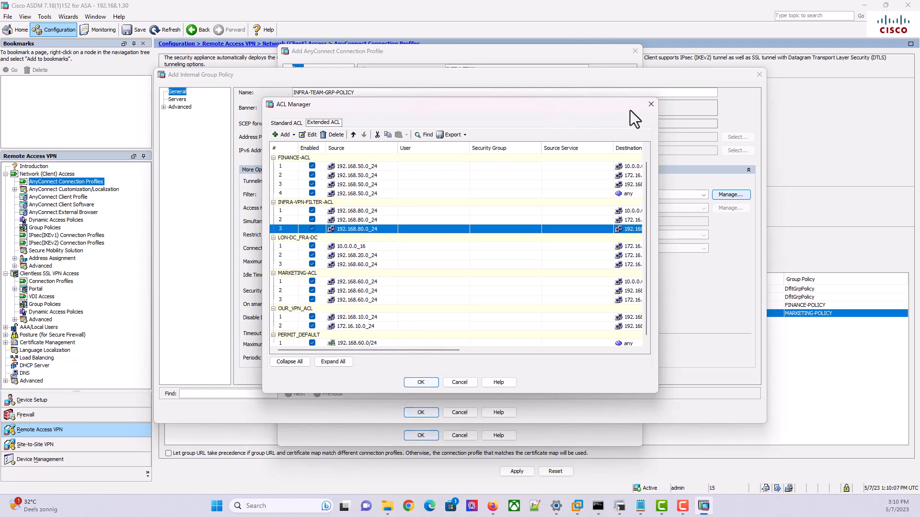
Confirm all three ACEs show Permit, then close ACL Manager to apply INFRA-VPN-FILTER-ACL
mouse_move(438, 350)
left_mouse_down()
mouse_move(620, 341)
mouse_move(447, 349)
mouse_move(545, 332)
mouse_move(553, 332)
mouse_move(449, 343)
left_mouse_up()
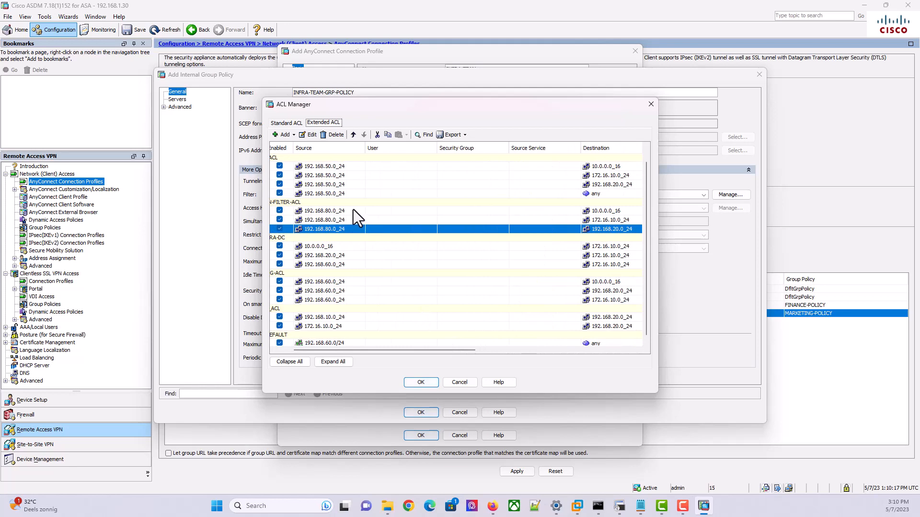
left_click_drag(450, 350, 422, 347)
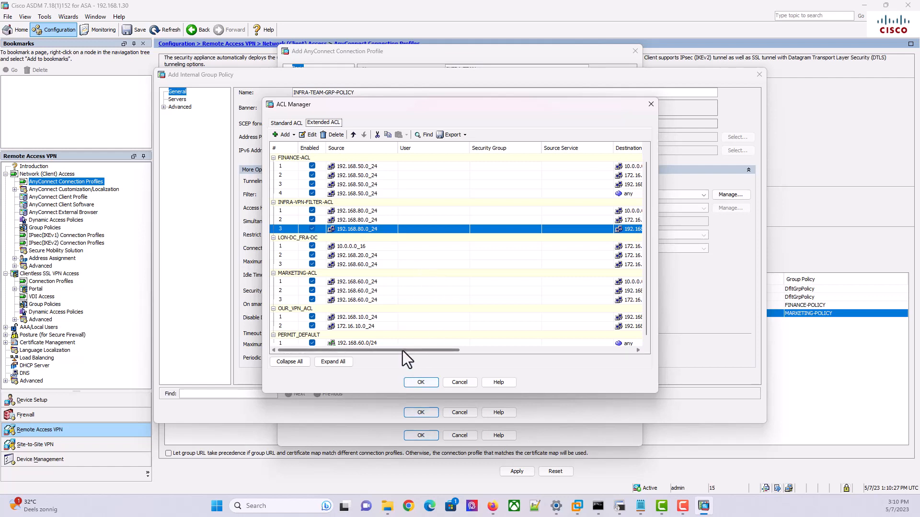
left_click_drag(402, 351, 490, 340)
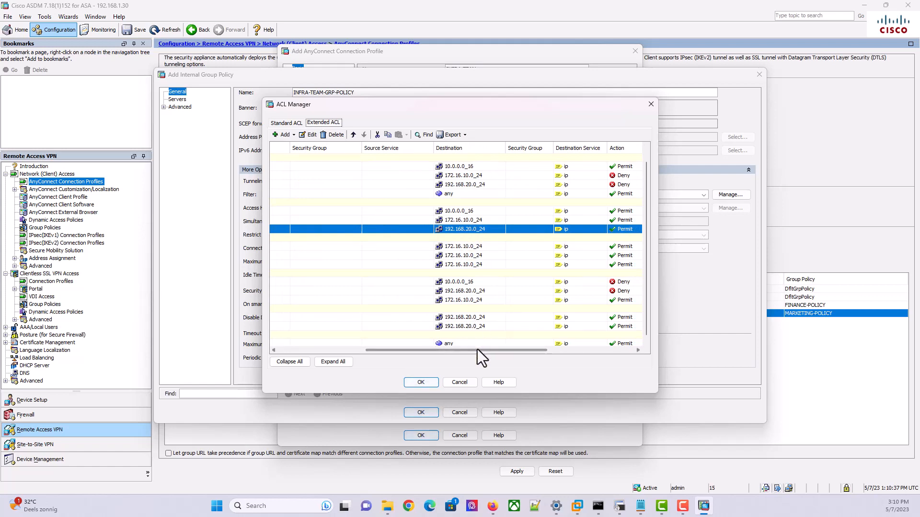
left_click_drag(477, 349, 369, 353)
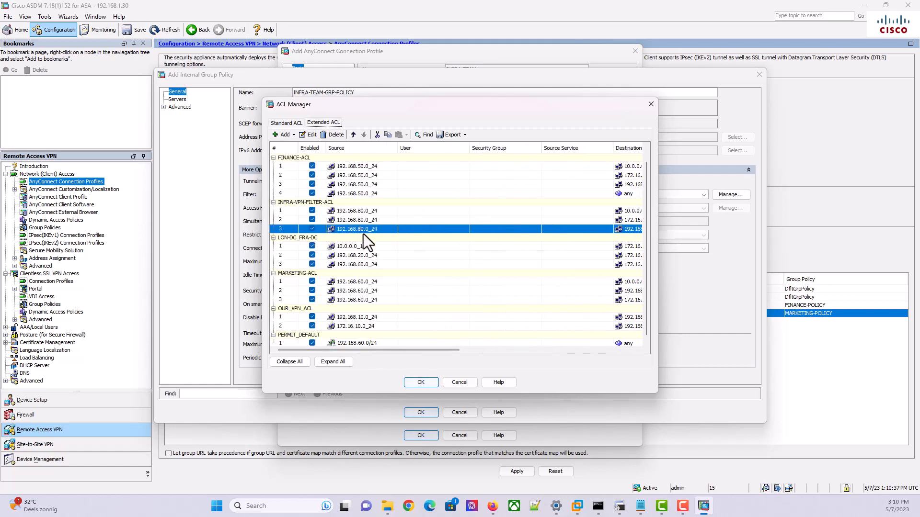
mouse_move(363, 234)
left_click(421, 383)
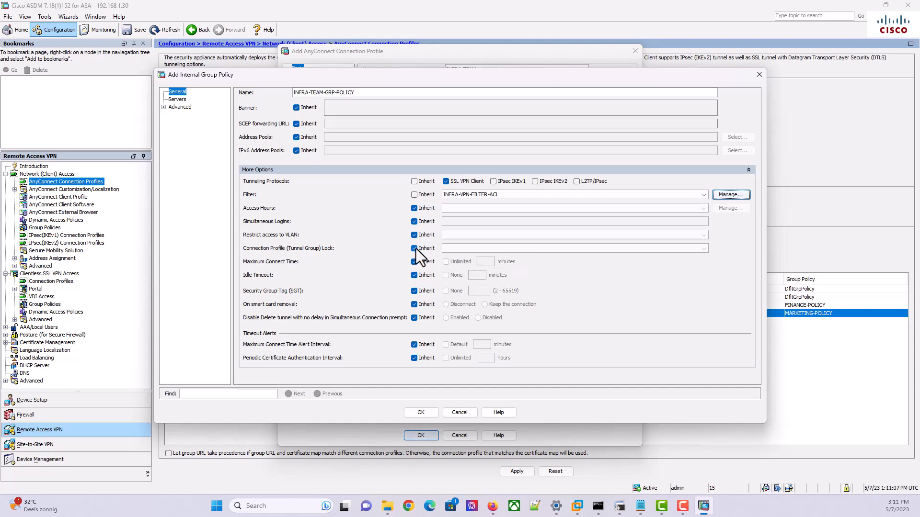
Check the Finance policy's group-lock setting in the firewall terminal
left_click(619, 506)
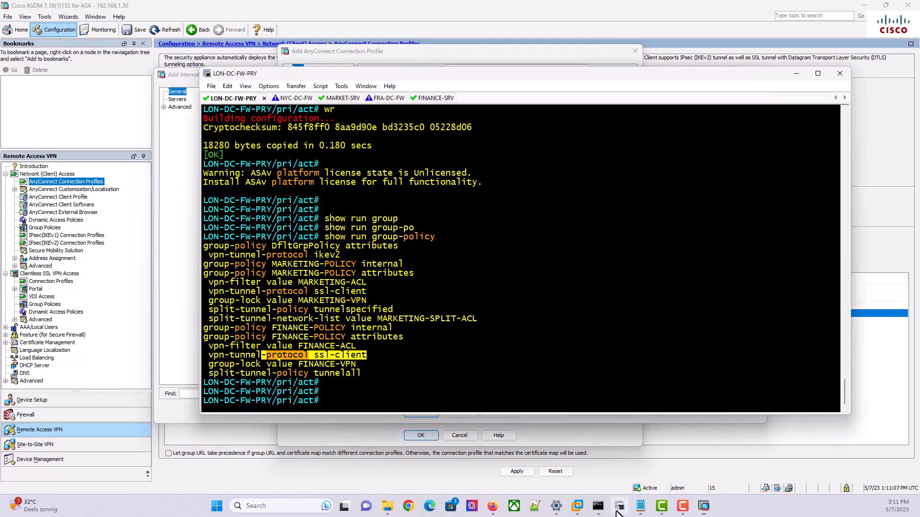
left_click_drag(366, 367, 207, 360)
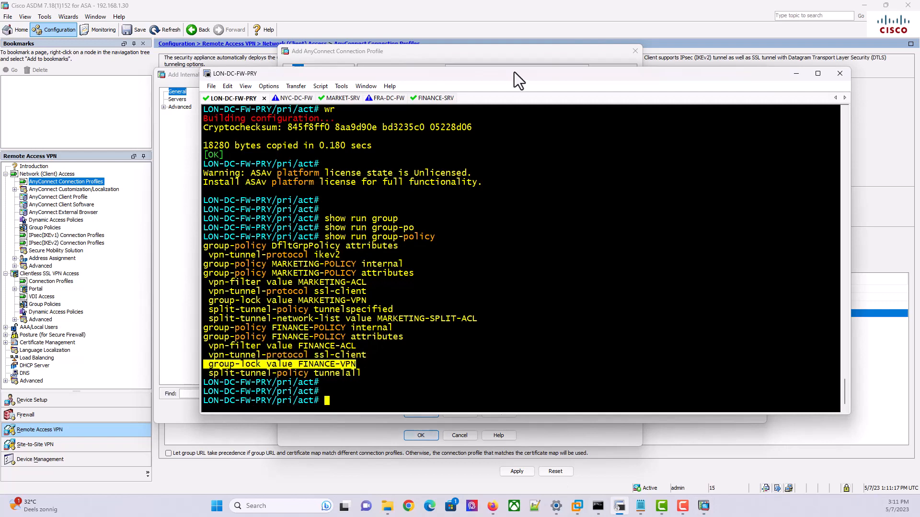
left_click(798, 73)
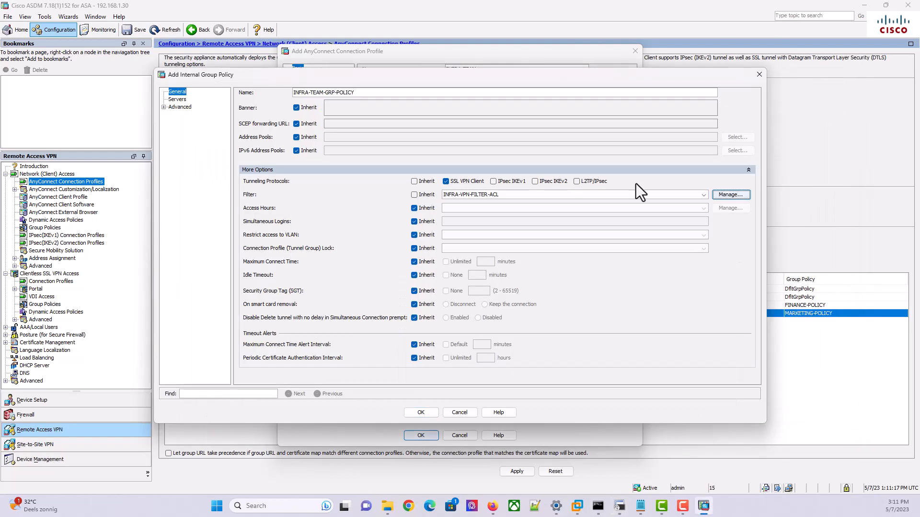
Look at the connection profile lock list, then leave the lock inherited
mouse_move(619, 507)
left_click(414, 248)
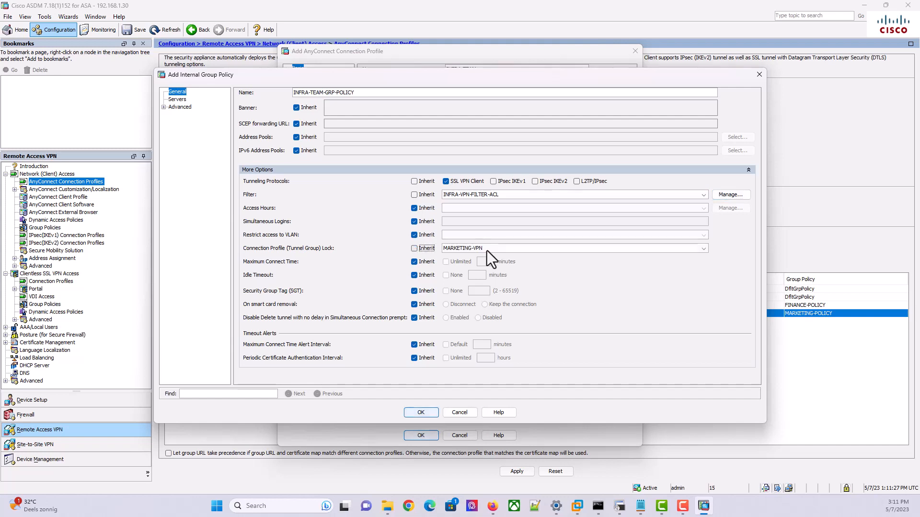
left_click(479, 249)
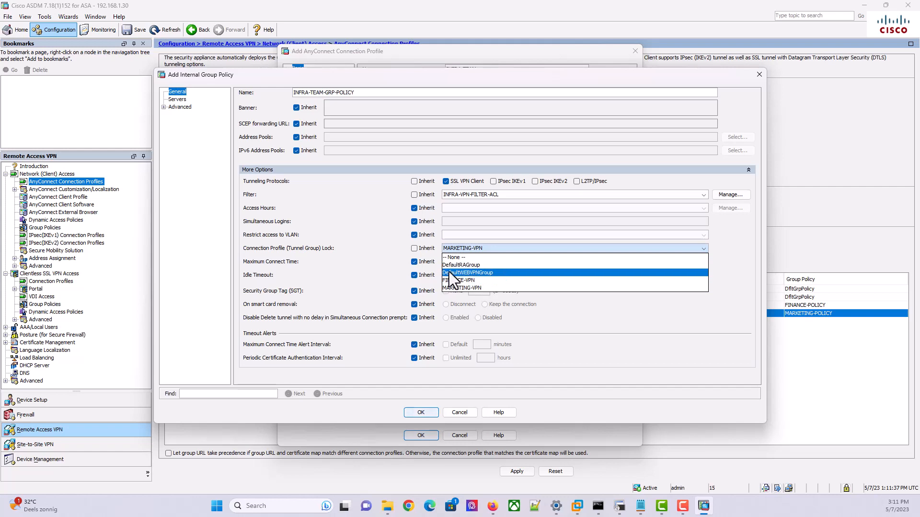
left_click(417, 248)
left_click(414, 248)
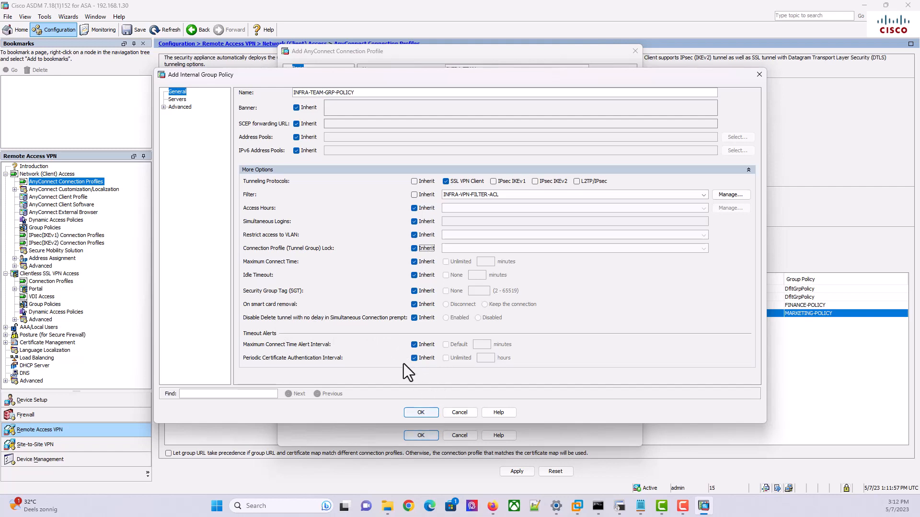
Replace the inherited DNS servers with 8.8.8.8, then show the Advanced > Split Tunneling page
left_click(177, 99)
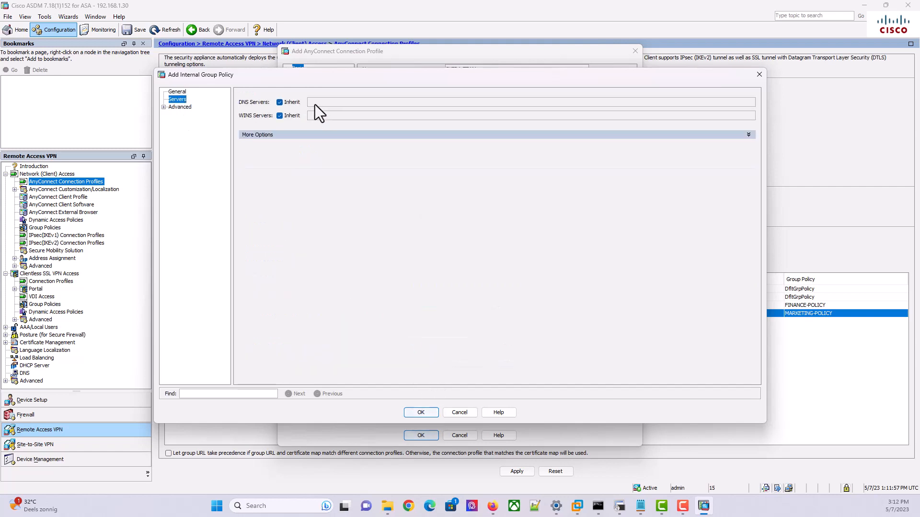
left_click(280, 102)
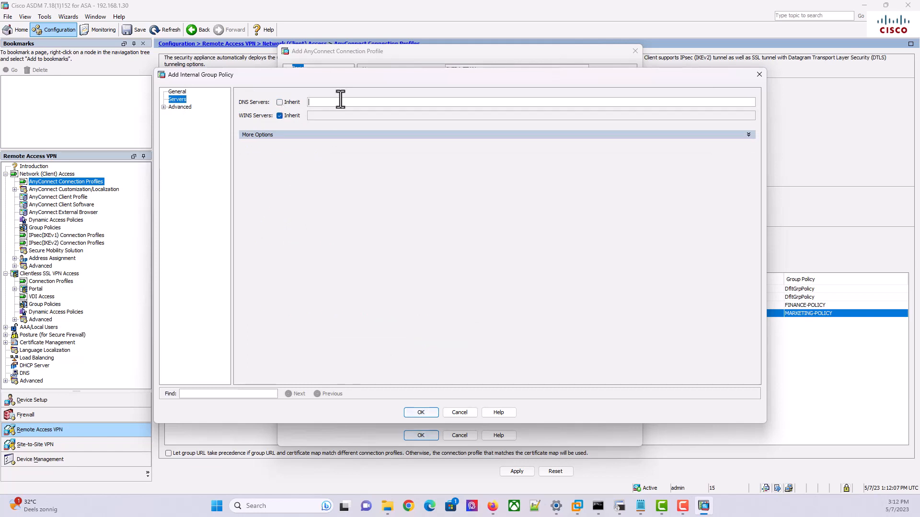
type("8.8.8.8")
left_click(164, 108)
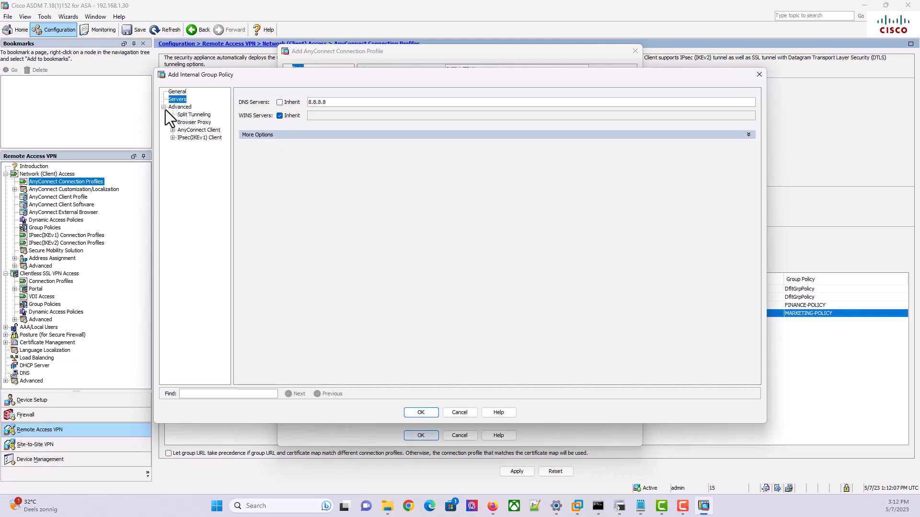
left_click(205, 116)
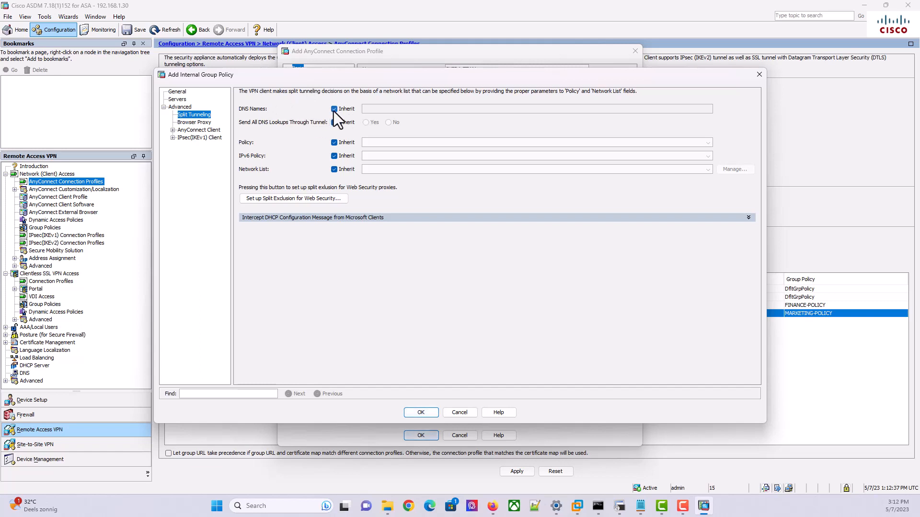
Set split tunneling to Tunnel Network List Below with a non-inherited network list, then return to the terminal
left_click(334, 143)
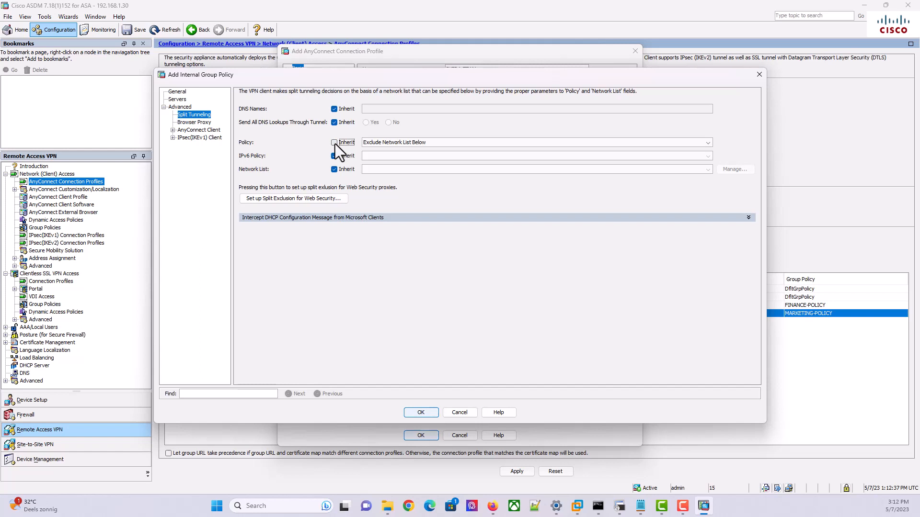
left_click(387, 144)
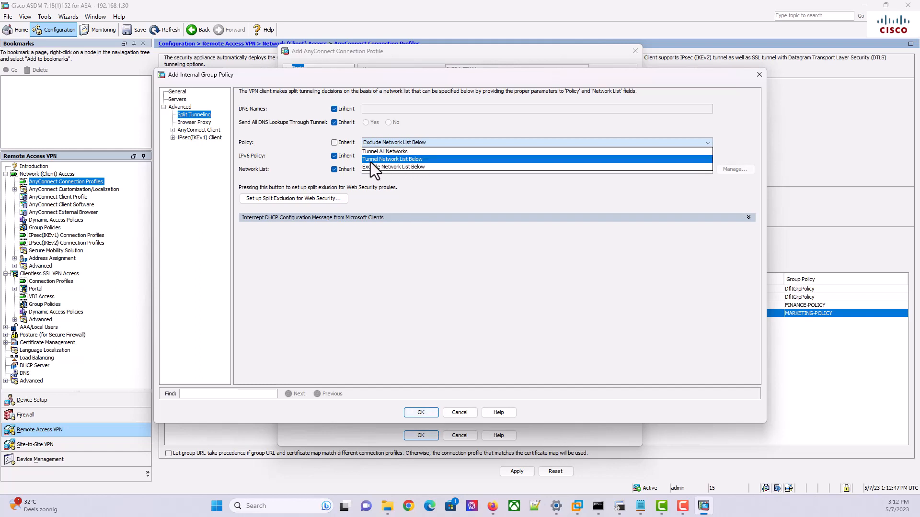
left_click(400, 159)
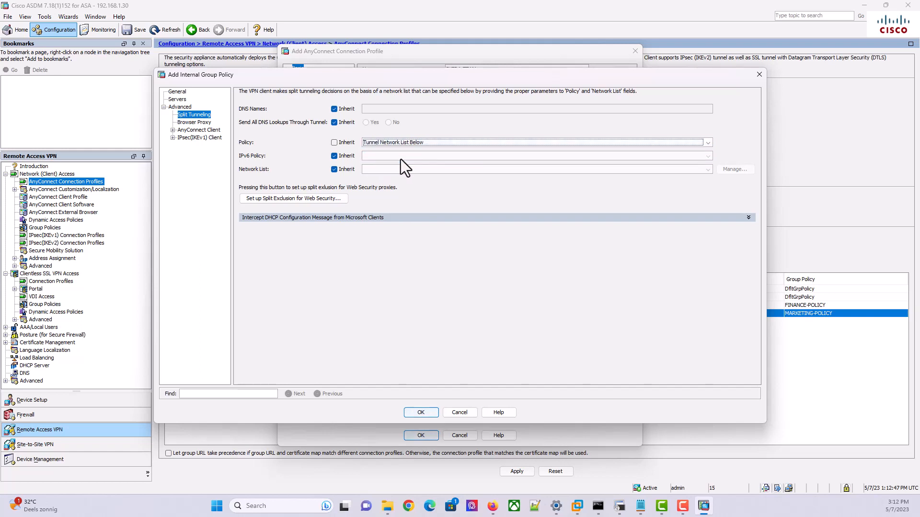
left_click(334, 170)
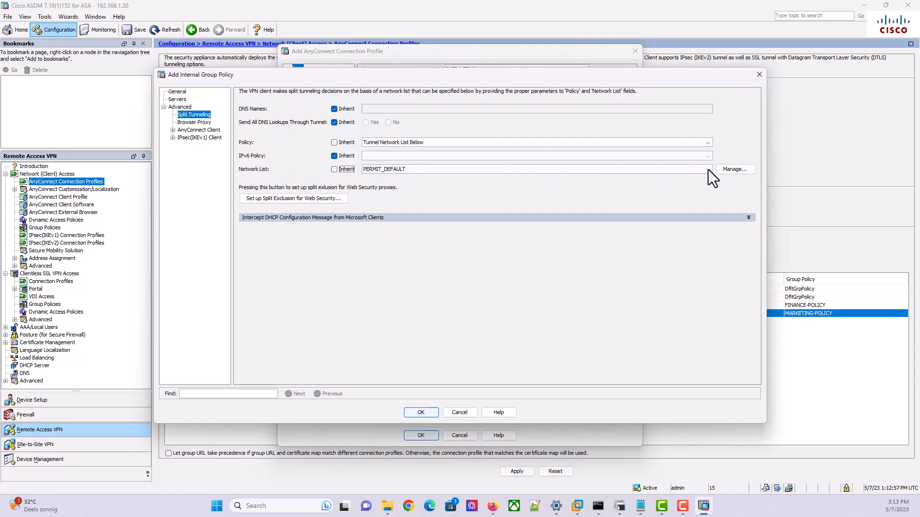
left_click(620, 506)
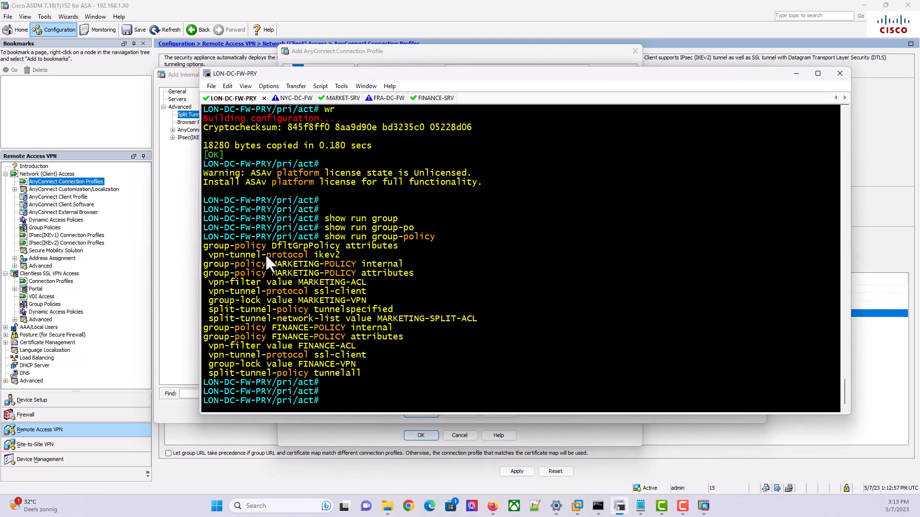
left_click_drag(359, 372, 194, 329)
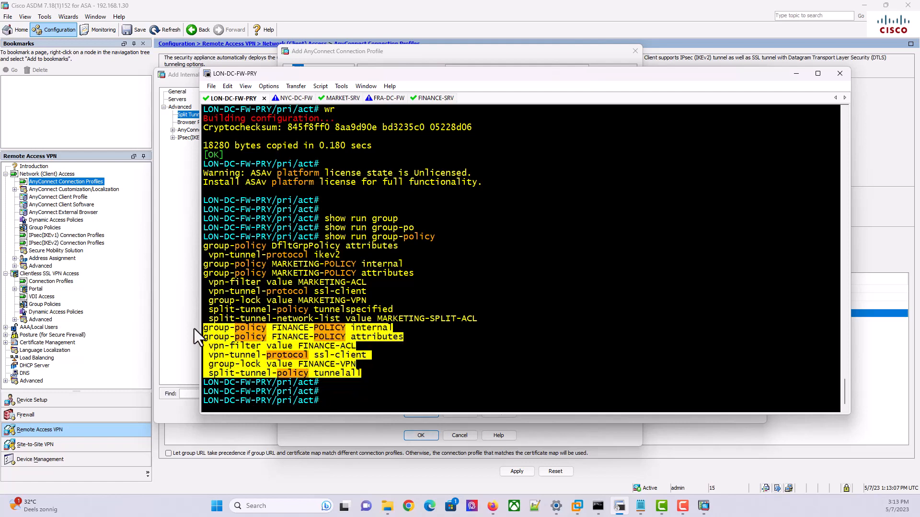
left_click(360, 373)
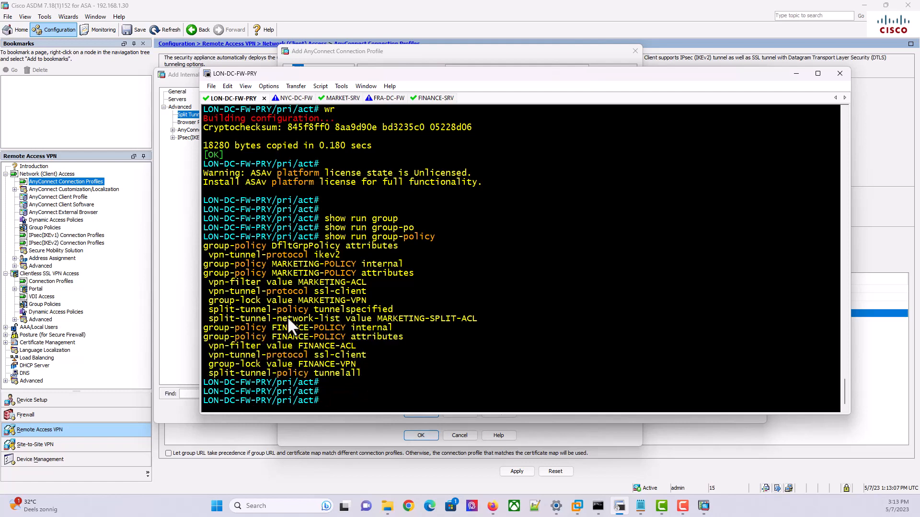
left_click_drag(214, 310, 400, 311)
left_click(401, 312)
left_click_drag(397, 309, 316, 307)
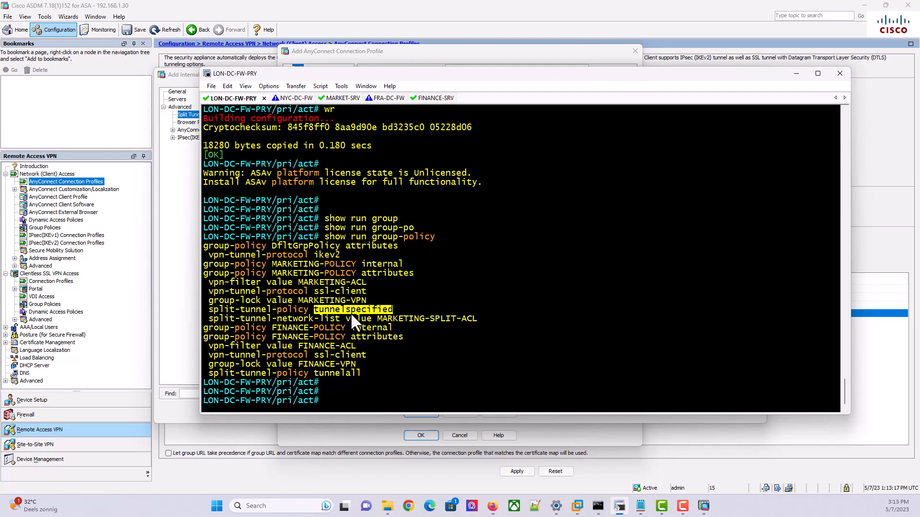
left_click_drag(475, 318, 325, 318)
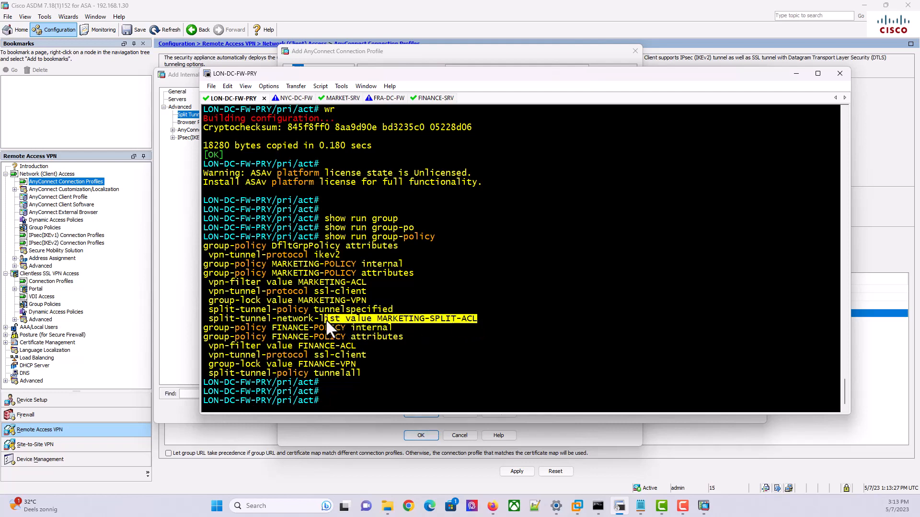
left_click(403, 309)
left_click_drag(478, 318, 406, 319)
left_click_drag(361, 281, 300, 283)
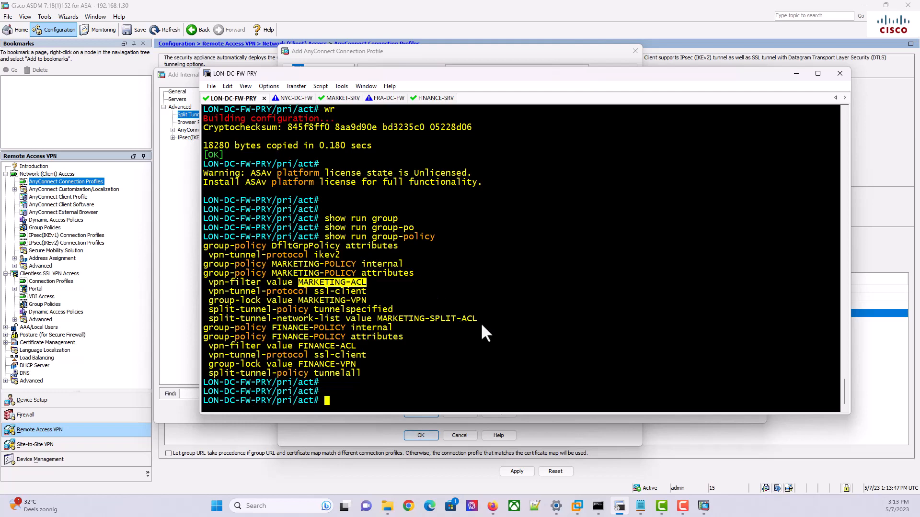
left_click_drag(479, 318, 377, 319)
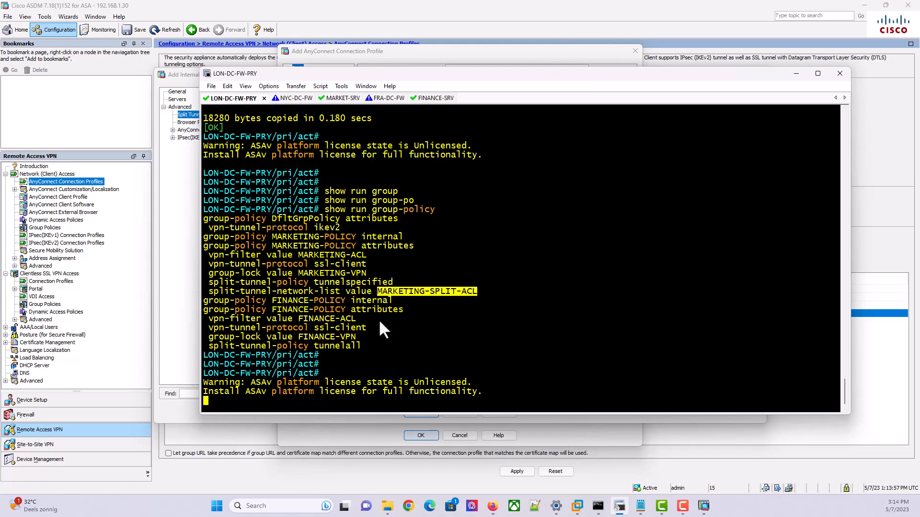
Highlight the Marketing policy's MARKETING-ACL filter and MARKETING-SPLIT-ACL network list names
left_click_drag(364, 255, 301, 252)
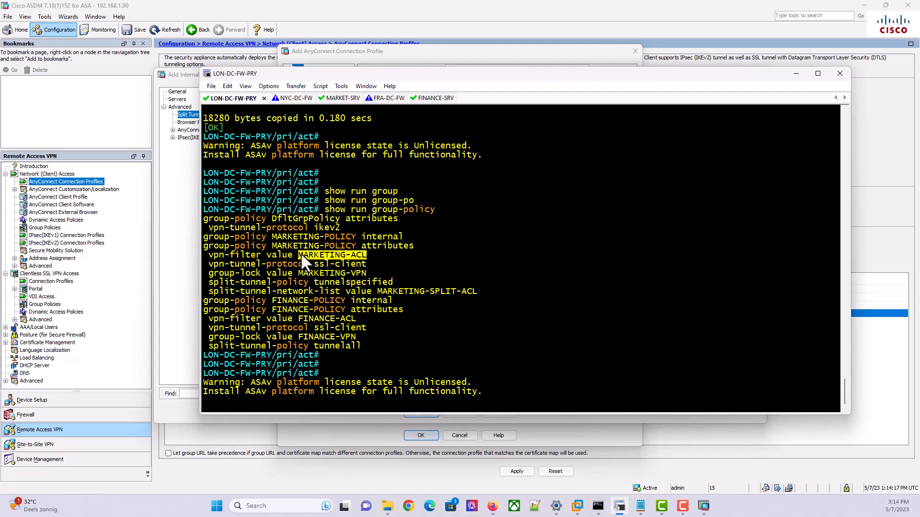
left_click_drag(477, 293, 377, 294)
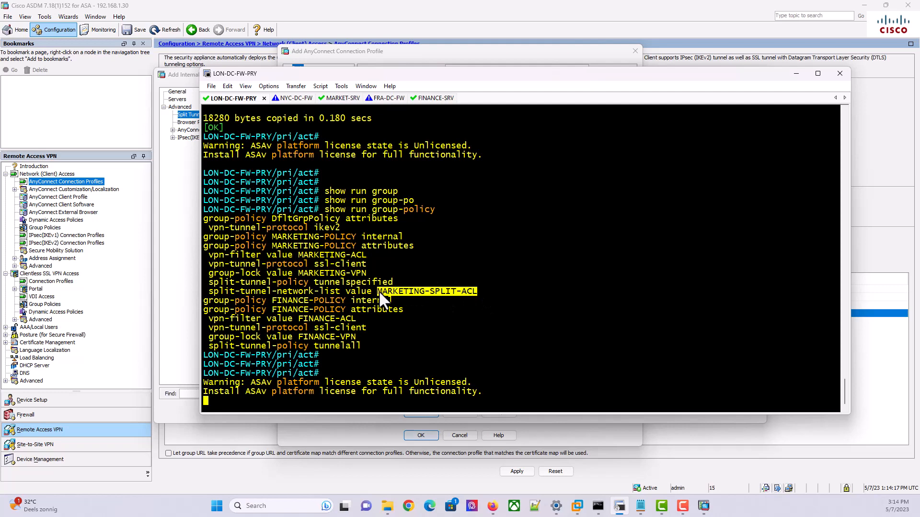
left_click(406, 292)
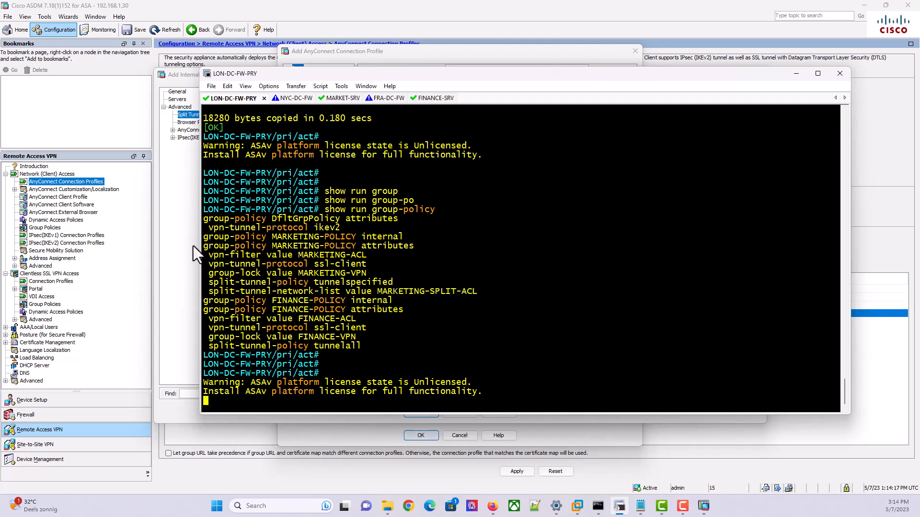
Review the draw.io network topology diagram, then return to ASDM's split tunneling settings
left_click(449, 436)
left_click(486, 507)
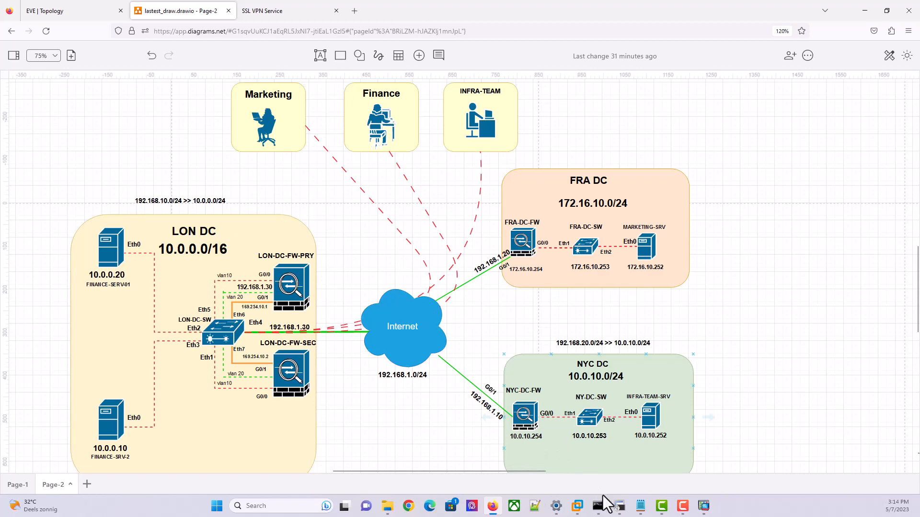
left_click(704, 506)
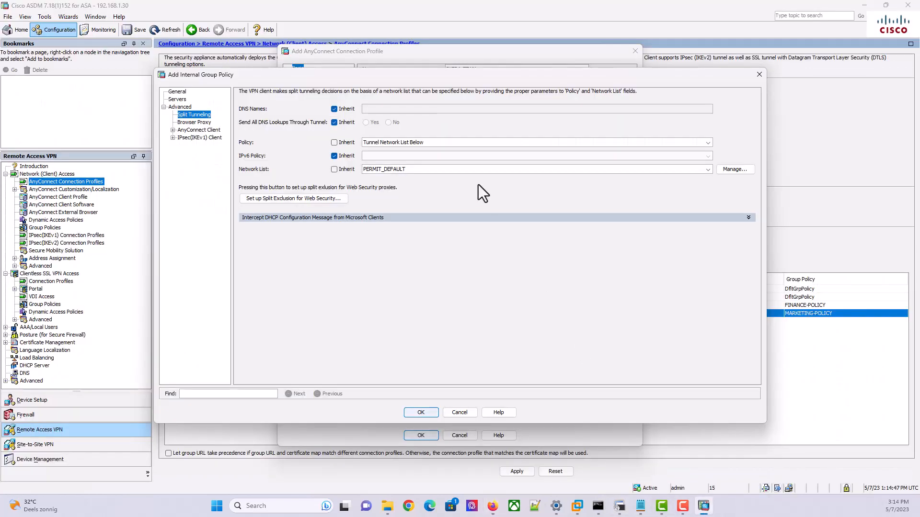
Through the Network List Manage button, add an extended ACL named INFRA-TEAM-TUNNEL-IPs
left_click(733, 171)
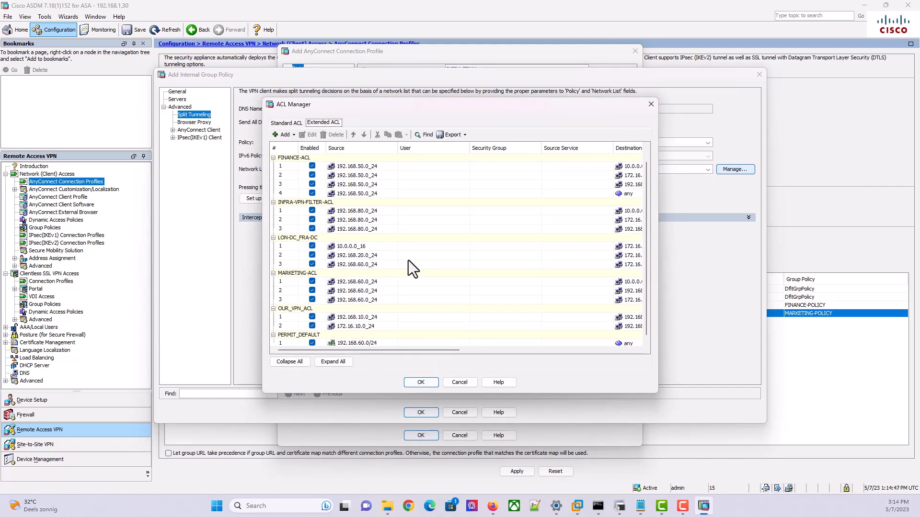
scroll(409, 260, "down", 1)
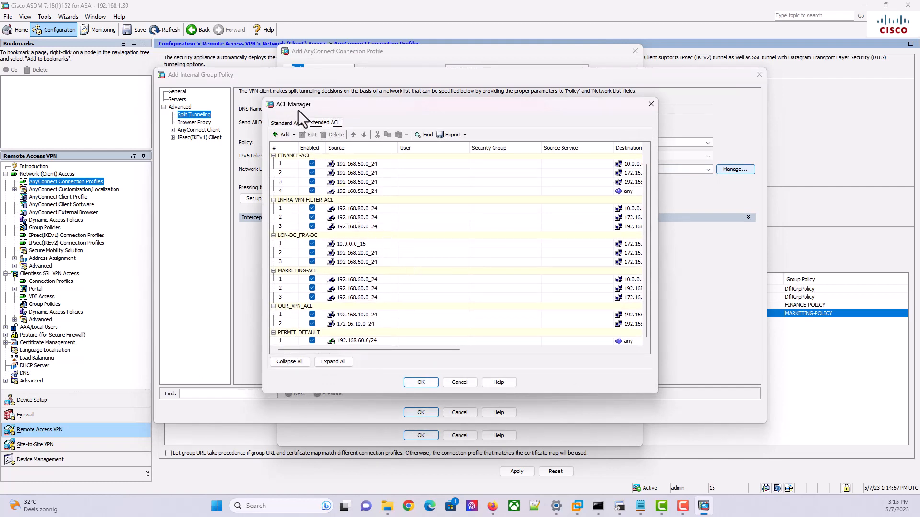
left_click(289, 138)
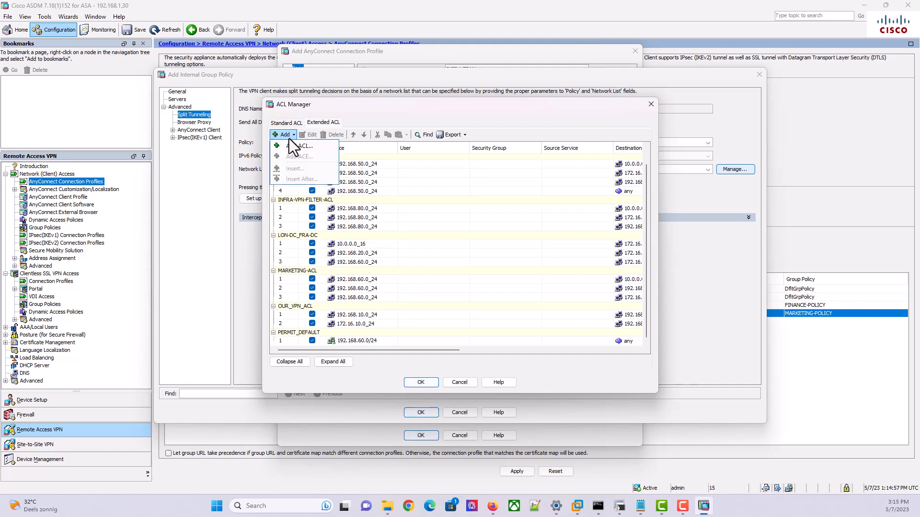
left_click(298, 149)
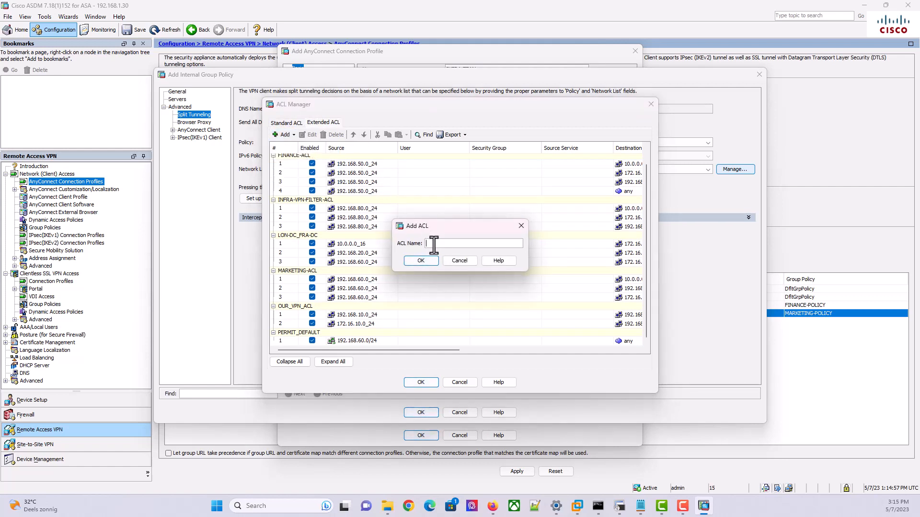
type("INFRA-TEAM-VPN")
key("BackSpace")
key("BackSpace")
key("BackSpace")
type("TUNNEL-IPS")
key("BackSpace")
type("s")
left_click(411, 261)
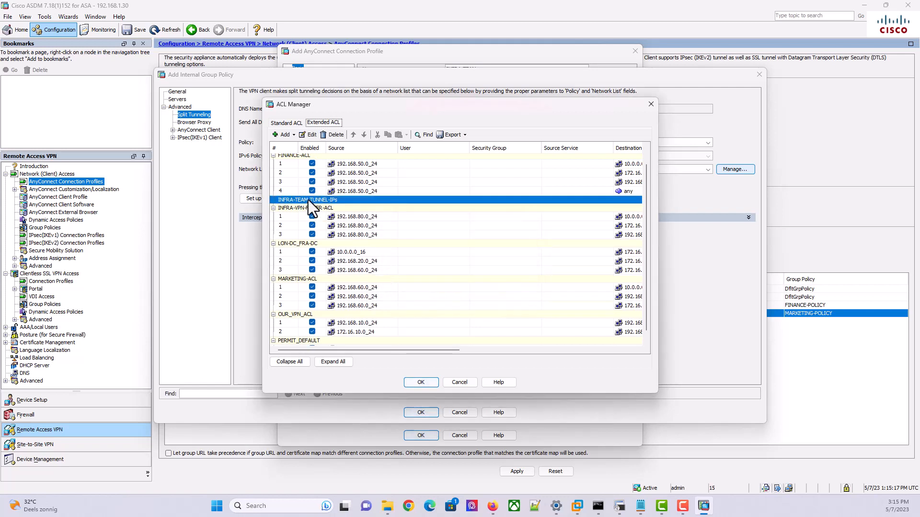
Add an ACE permitting IP from source 172.16.10.0_24 to any in INFRA-TEAM-TUNNEL-IPs
left_click(292, 136)
left_click(300, 156)
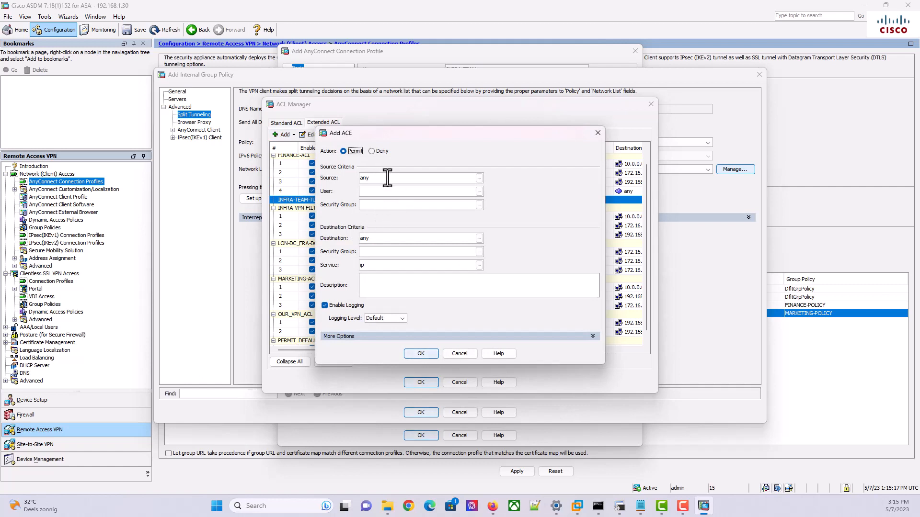
left_click(479, 178)
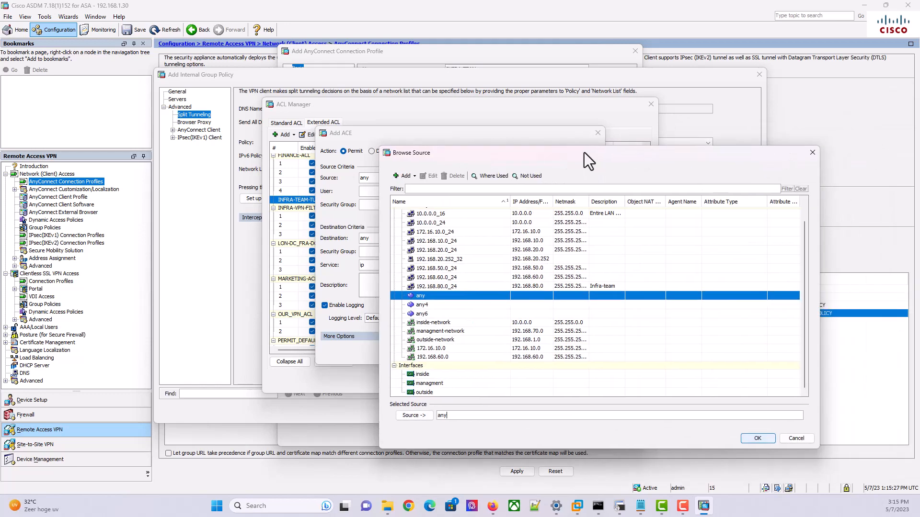
left_click_drag(584, 152, 636, 100)
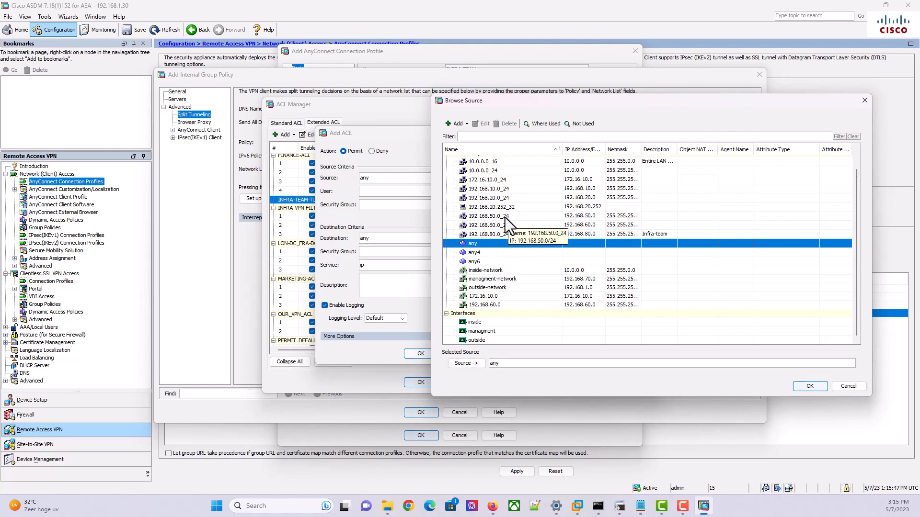
left_click(489, 181)
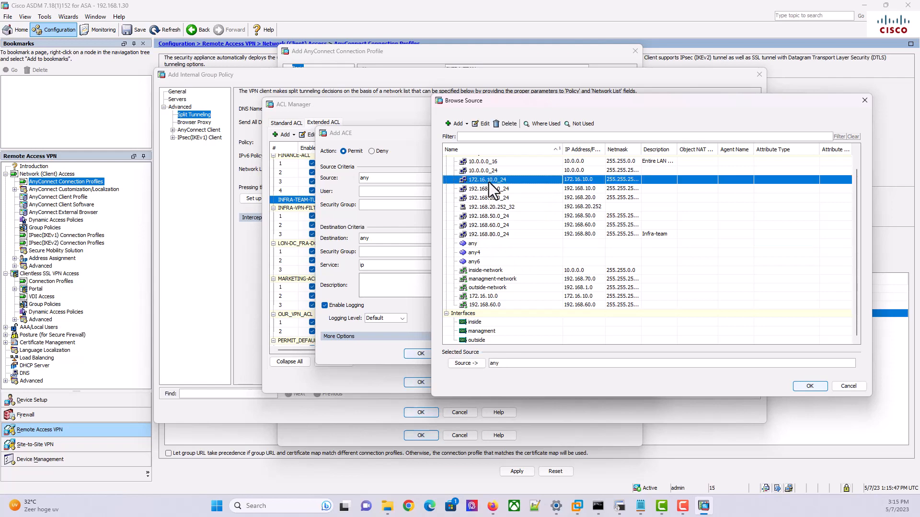
left_click(797, 387)
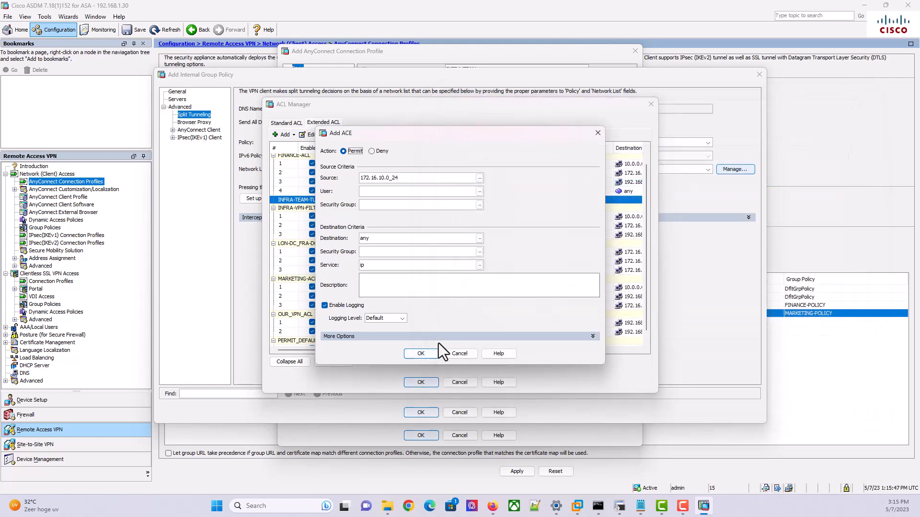
left_click(429, 351)
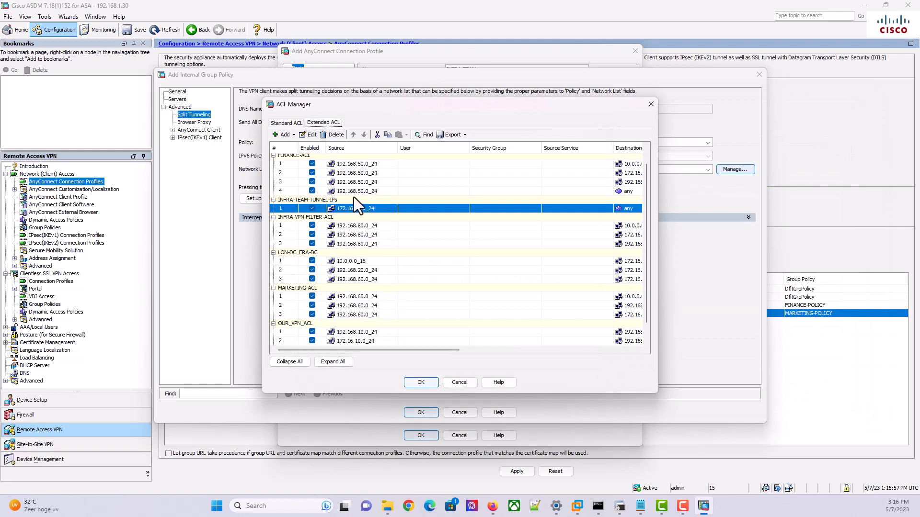
Add a permit ACE with source 10.0.0.0_16 to any
left_click(294, 134)
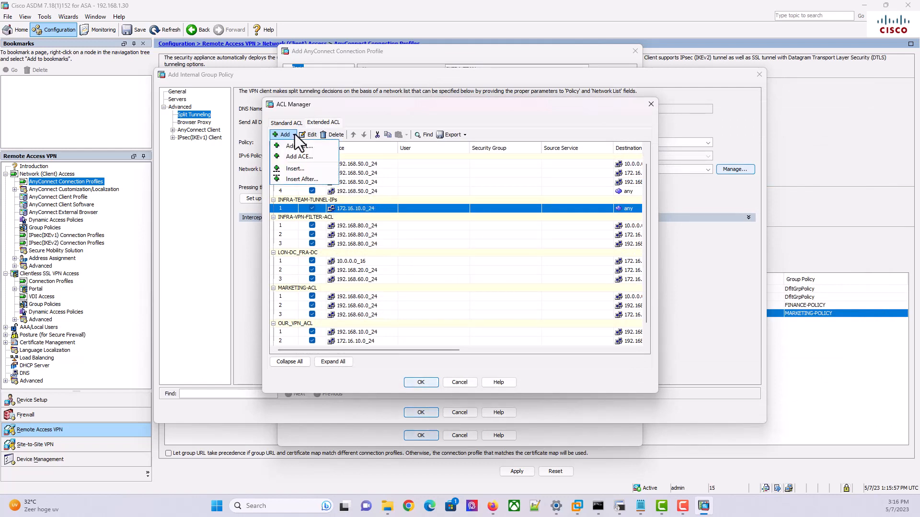
left_click(309, 156)
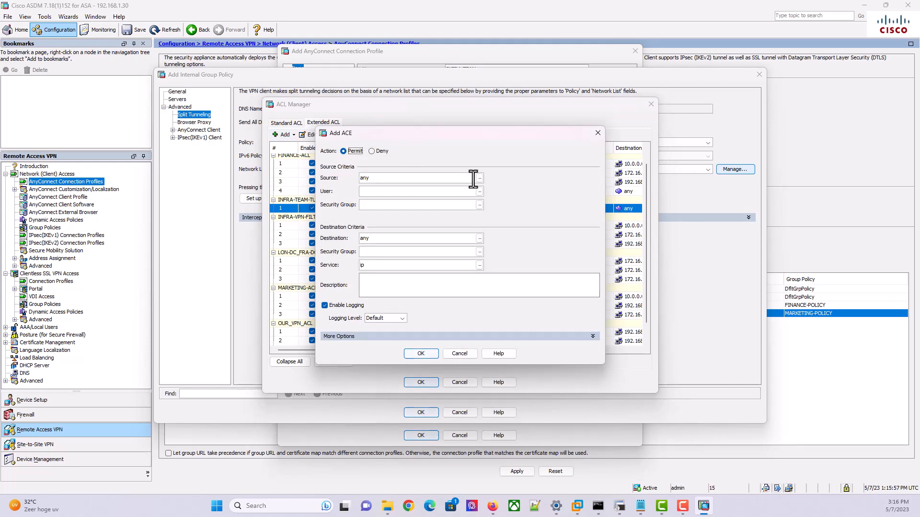
left_click(479, 178)
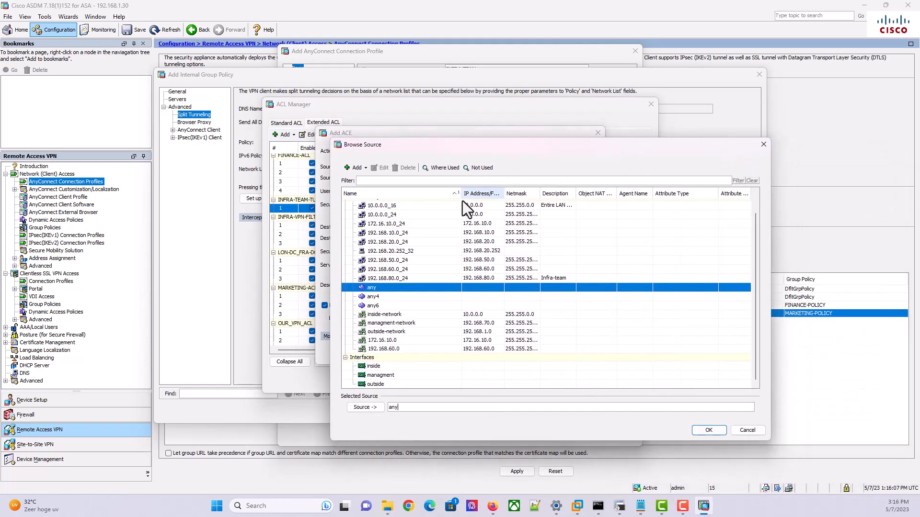
left_click(455, 204)
left_click(708, 429)
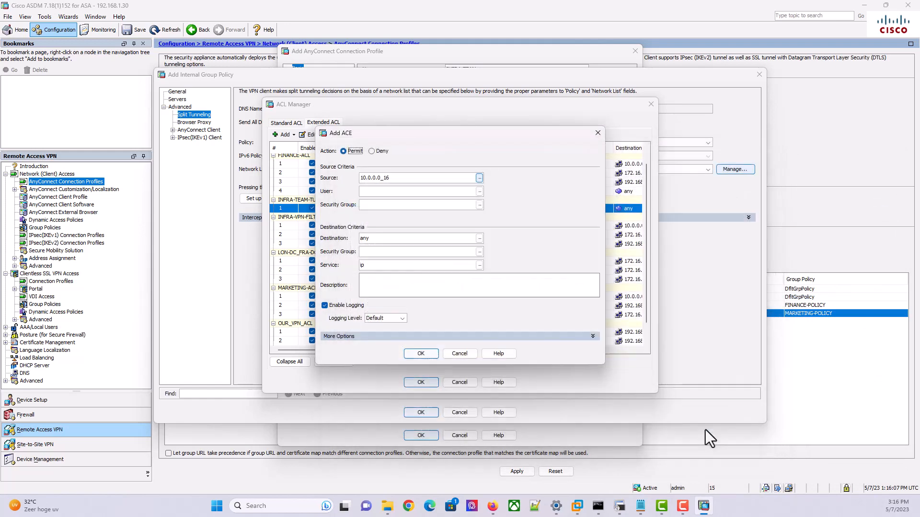
left_click(420, 354)
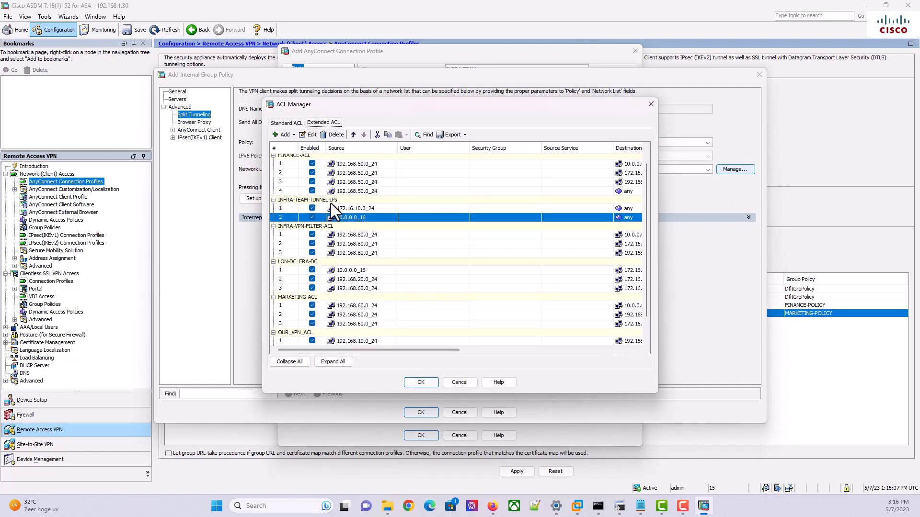
Attempt a duplicate 172.16.10.0_24 ACE, dismiss the error and cancel it
left_click(292, 135)
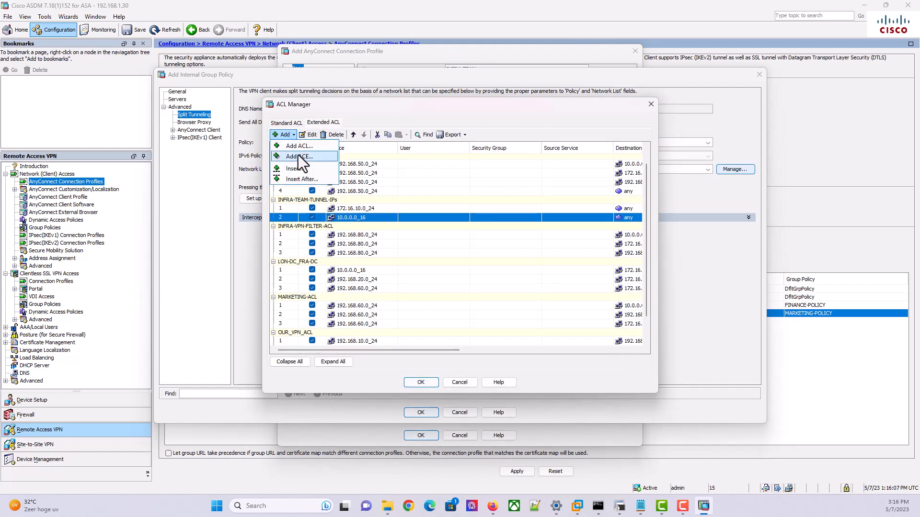
left_click(297, 156)
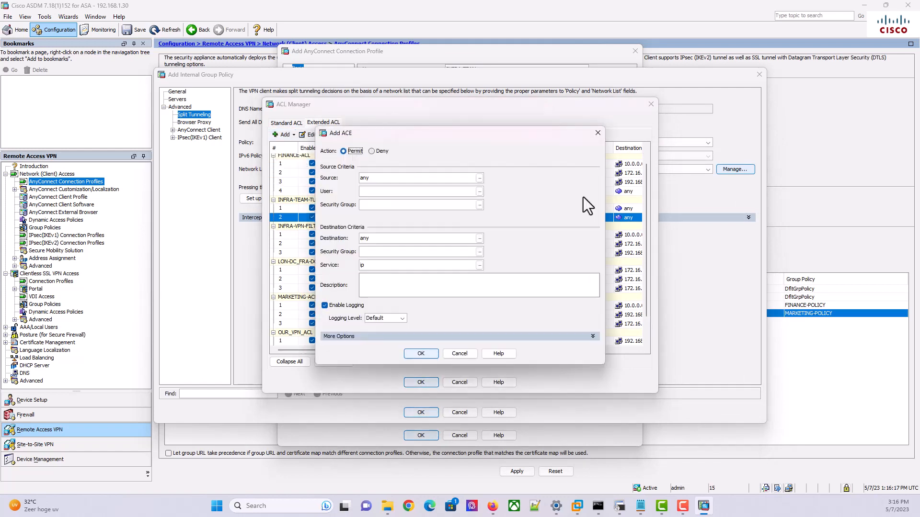
left_click(479, 178)
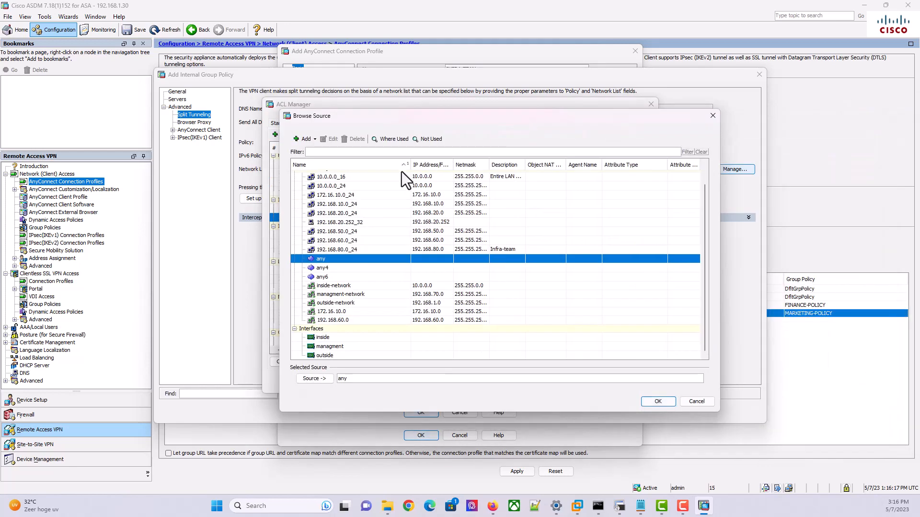
left_click(352, 194)
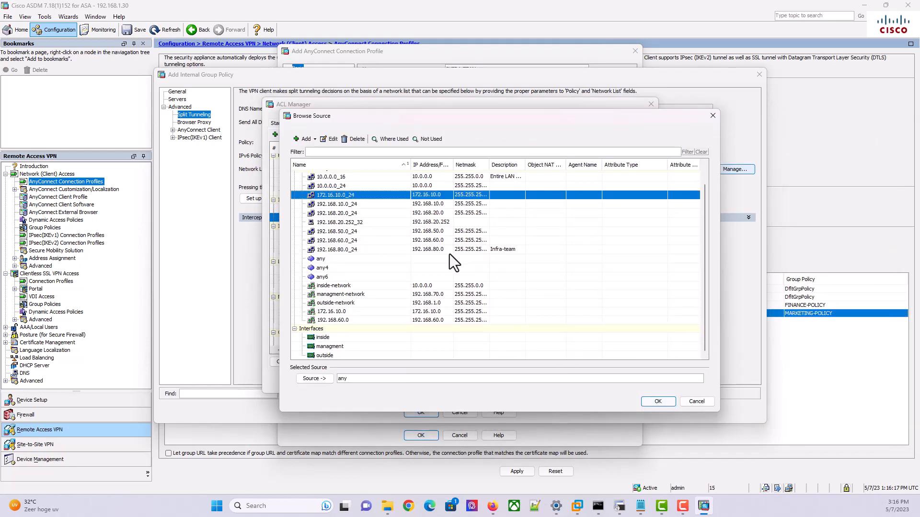
left_click(657, 403)
left_click(426, 353)
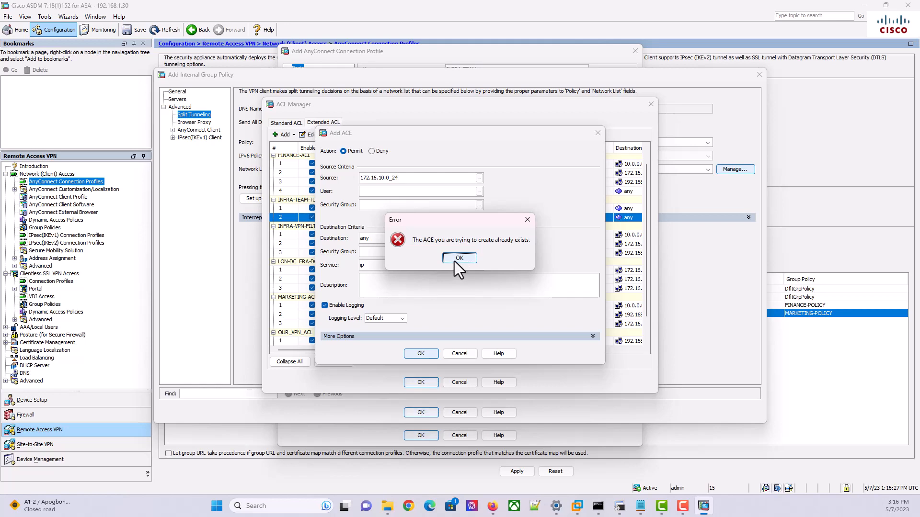
left_click(454, 261)
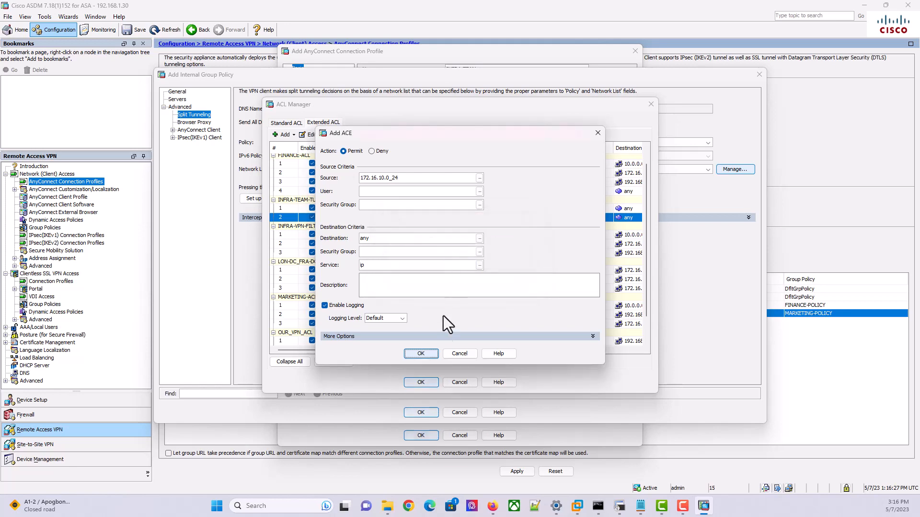
left_click(458, 354)
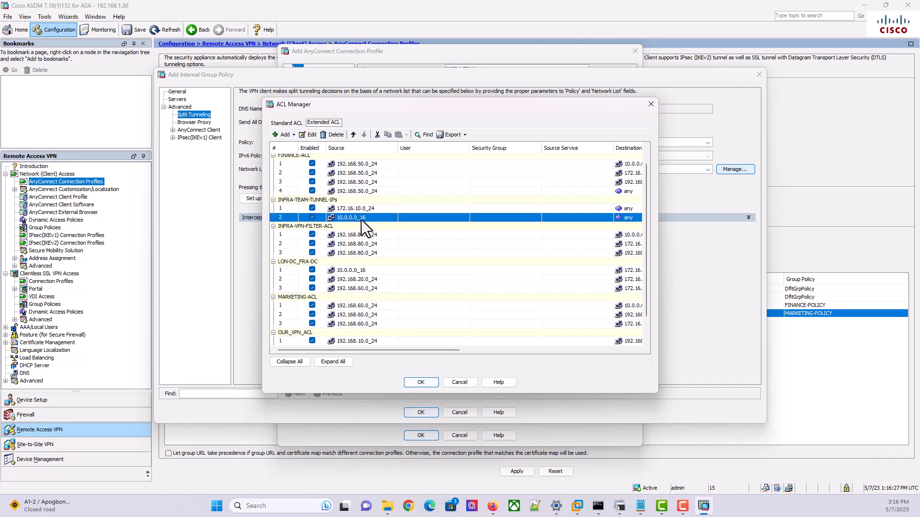
Add a permit ACE with source 192.168.20.0_24 to any
mouse_move(360, 211)
left_click(297, 136)
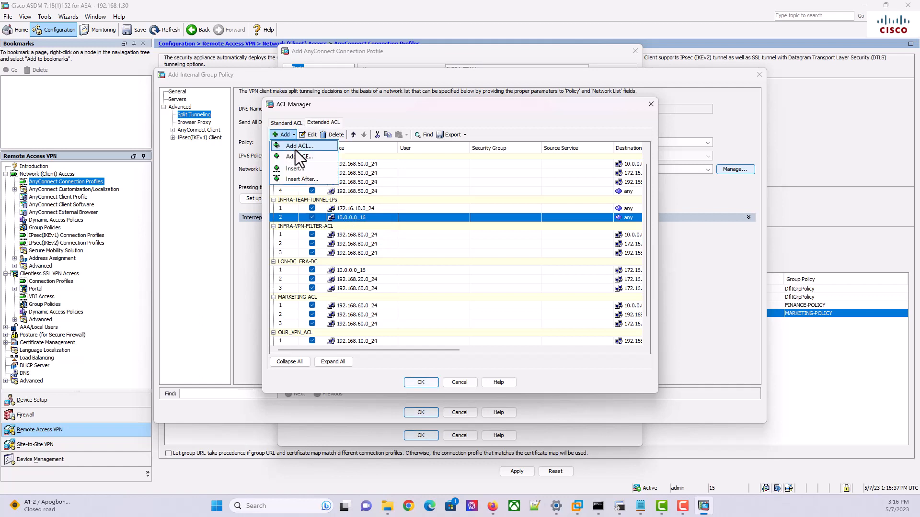
left_click(295, 156)
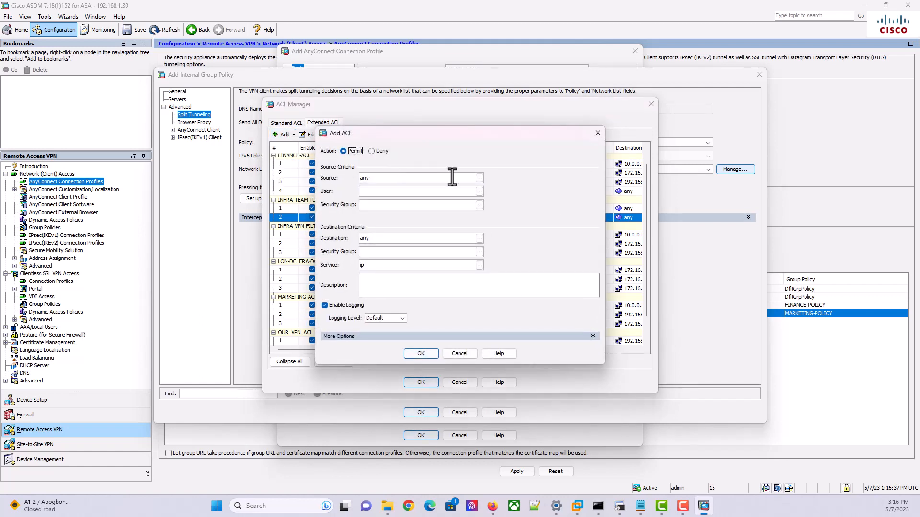
left_click(479, 177)
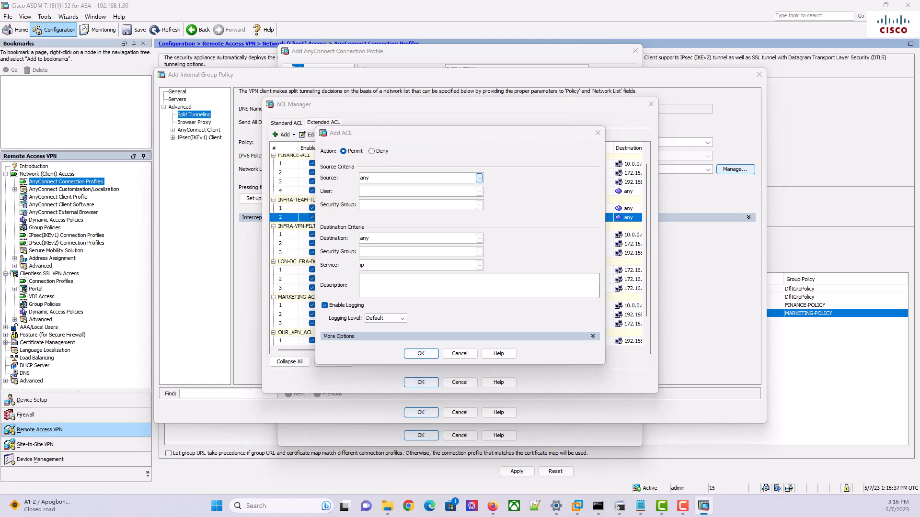
left_click_drag(919, 122, 429, 118)
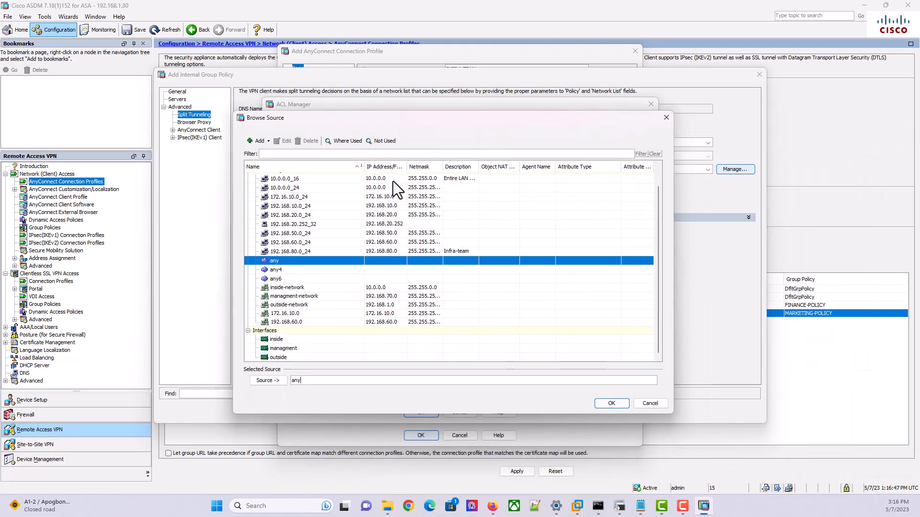
left_click(295, 217)
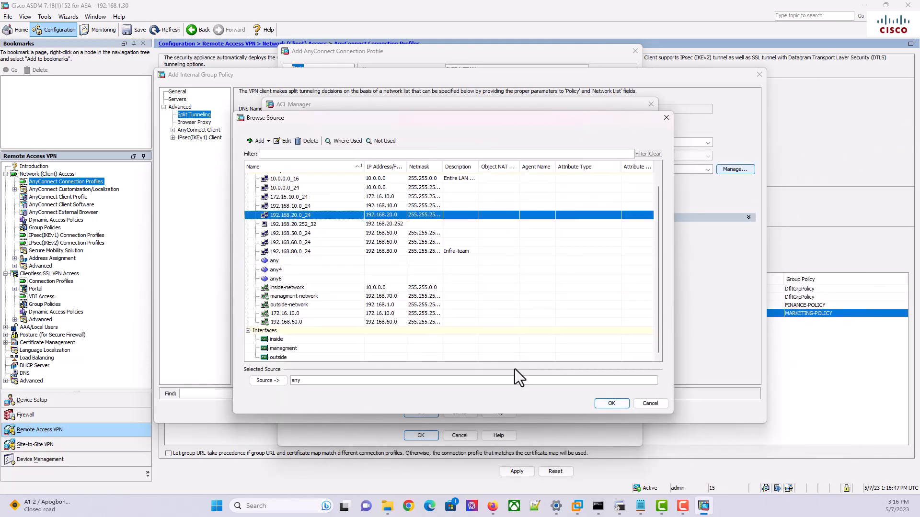
left_click(611, 404)
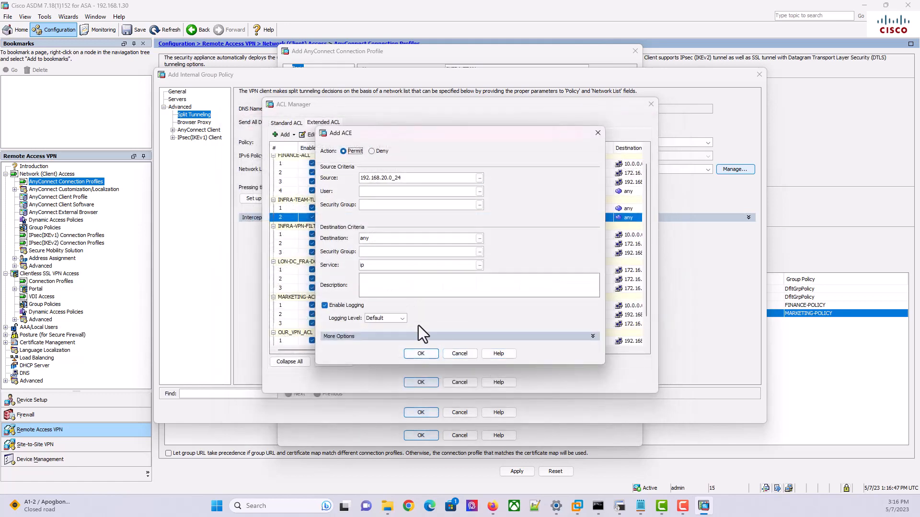
left_click(422, 354)
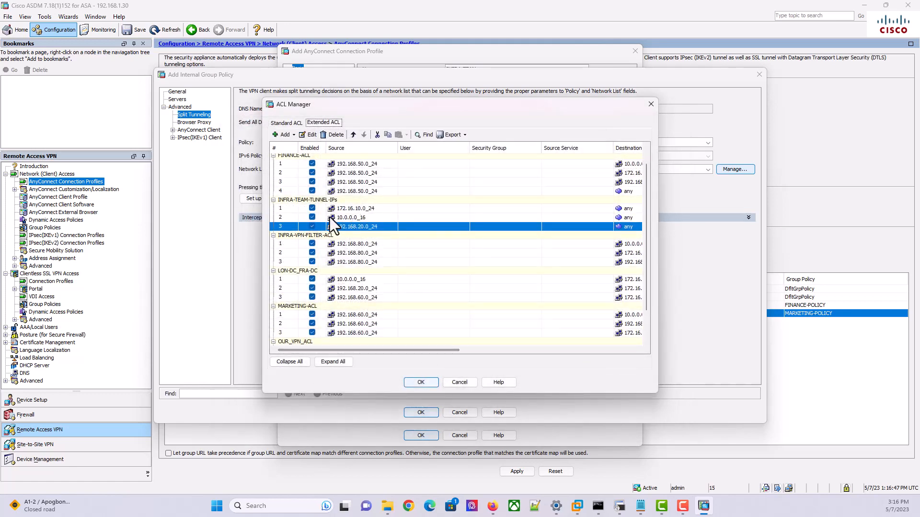
Close ACL Manager with INFRA-TEAM-TUNNEL-IPs as the network list and save INFRA-TEAM-GRP-POLICY
left_click(422, 383)
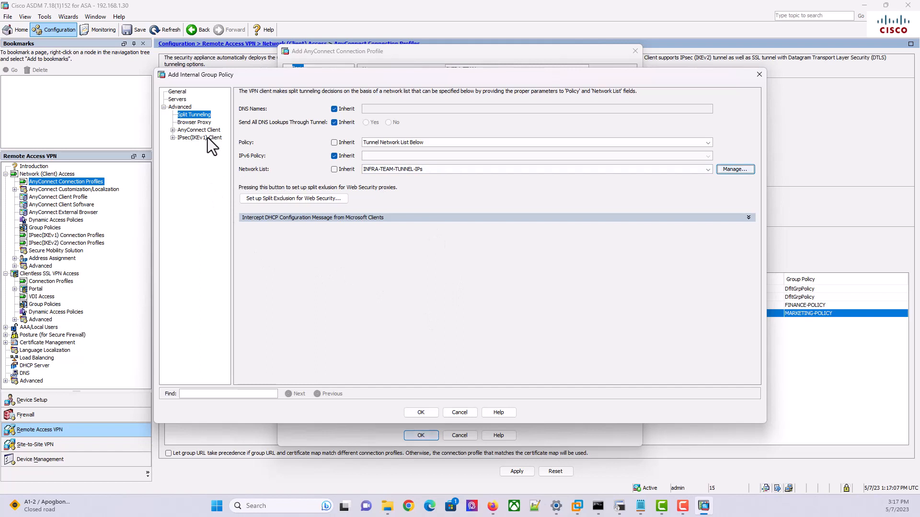
left_click(173, 130)
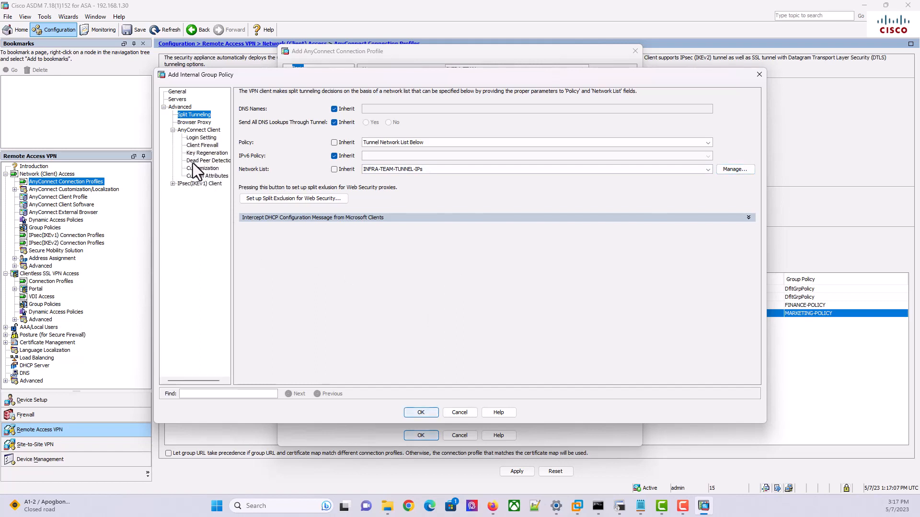
left_click(173, 130)
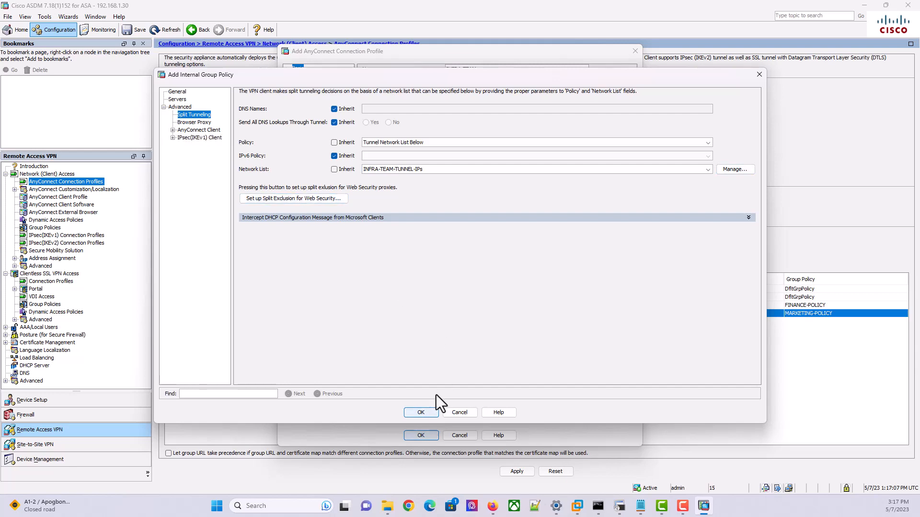
left_click(421, 412)
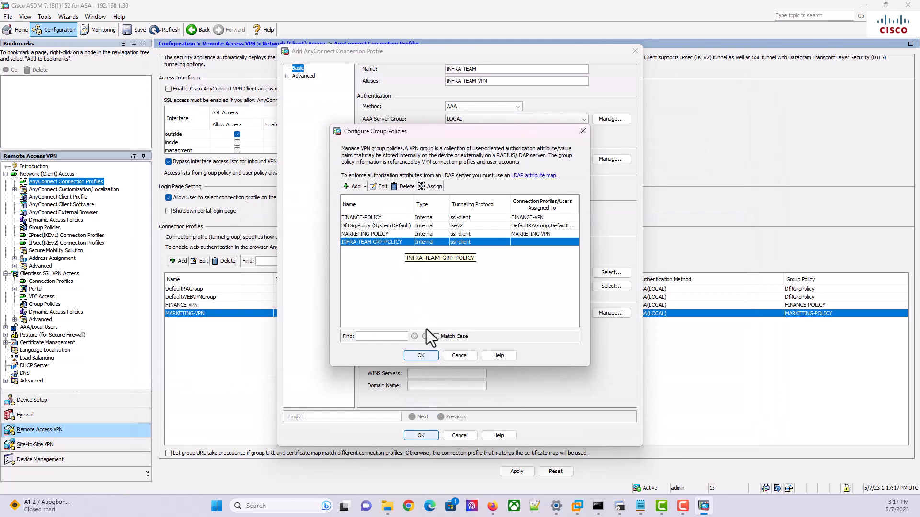
Assign INFRA-TEAM-GRP-POLICY to the INFRA-TEAM profile, review Advanced settings, and save the profile
left_click(426, 355)
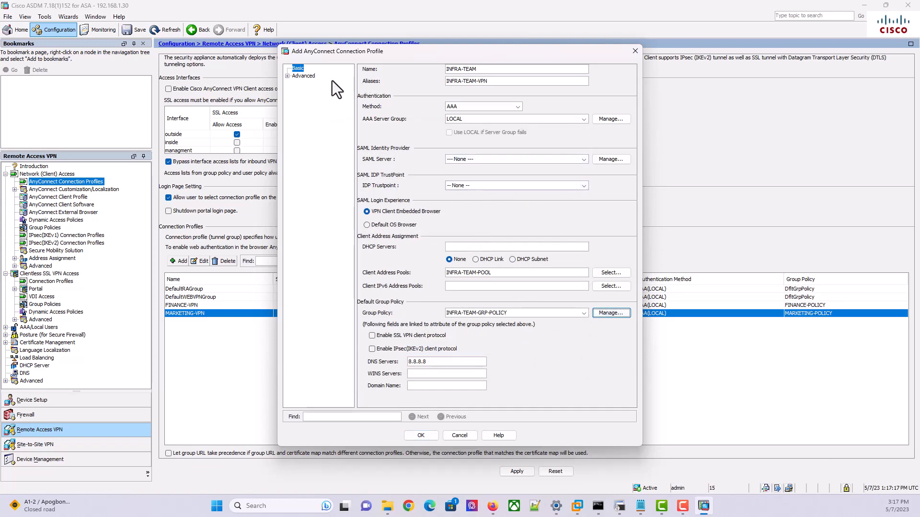
left_click(287, 76)
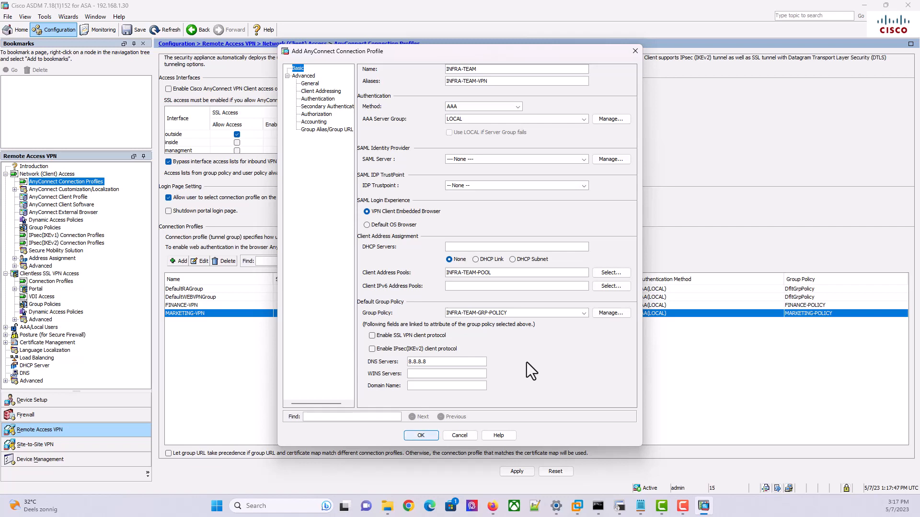
left_click(421, 436)
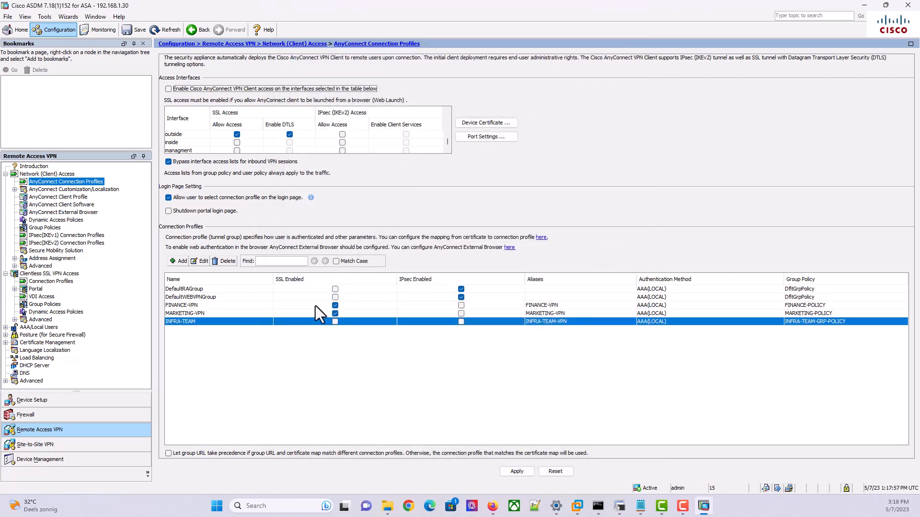
Enable SSL access for INFRA-TEAM and preview the resulting CLI commands
left_click(338, 321)
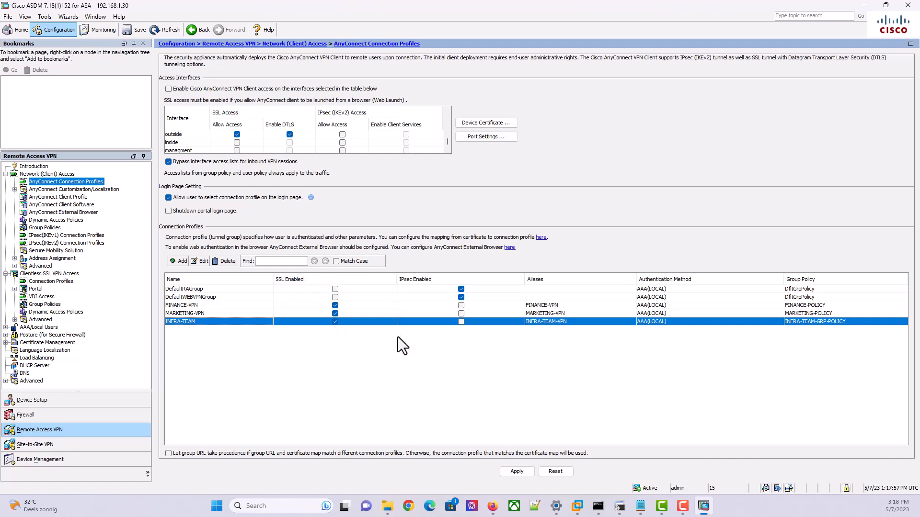
scroll(376, 139, "down", 1)
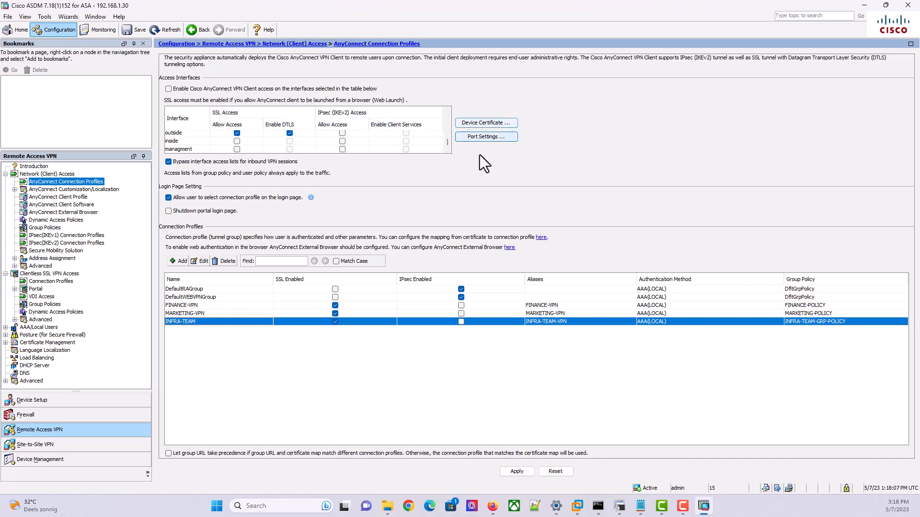
left_click(521, 472)
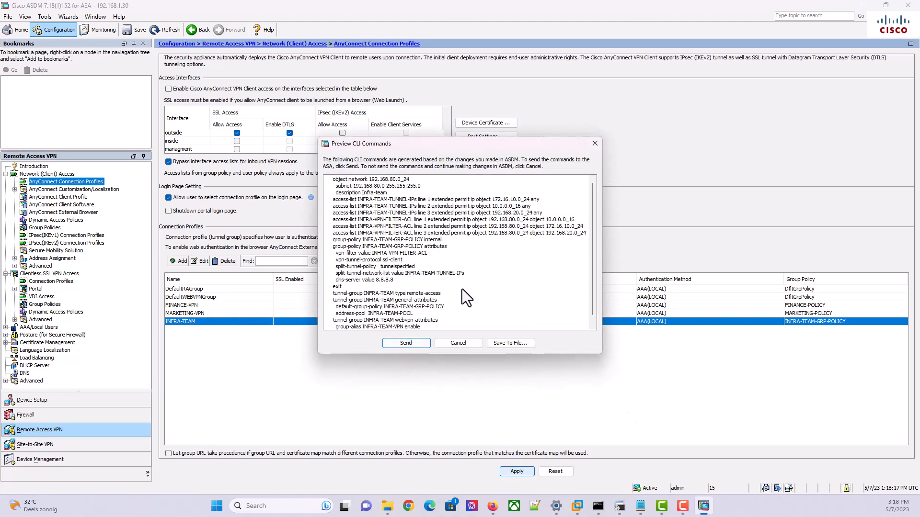
Review the object network, group-policy, INFRA-VPN-FILTER-ACL and INFRA-TEAM-TUNNEL-IPs commands in the preview
scroll(462, 289, "down", 1)
scroll(462, 289, "up", 1)
left_click_drag(421, 186, 303, 183)
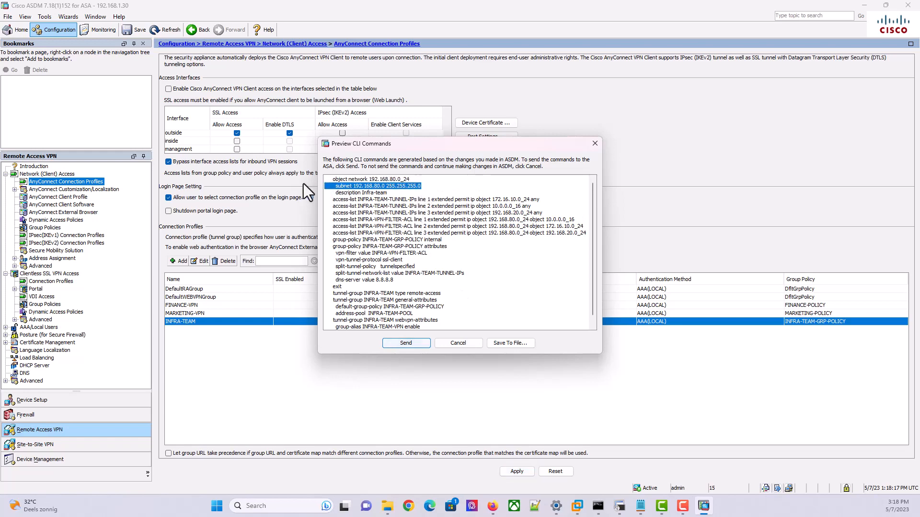
left_click(446, 183)
left_click_drag(424, 188, 320, 177)
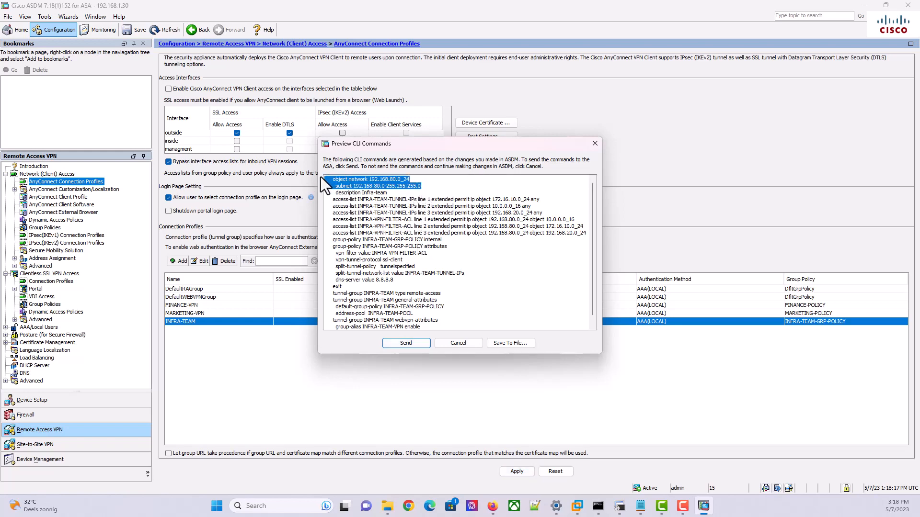
scroll(458, 274, "down", 1)
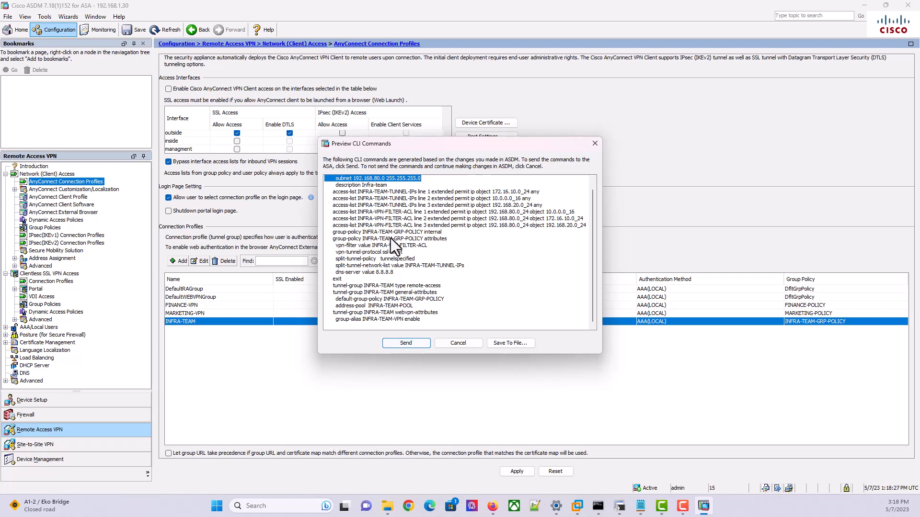
left_click_drag(447, 239, 330, 234)
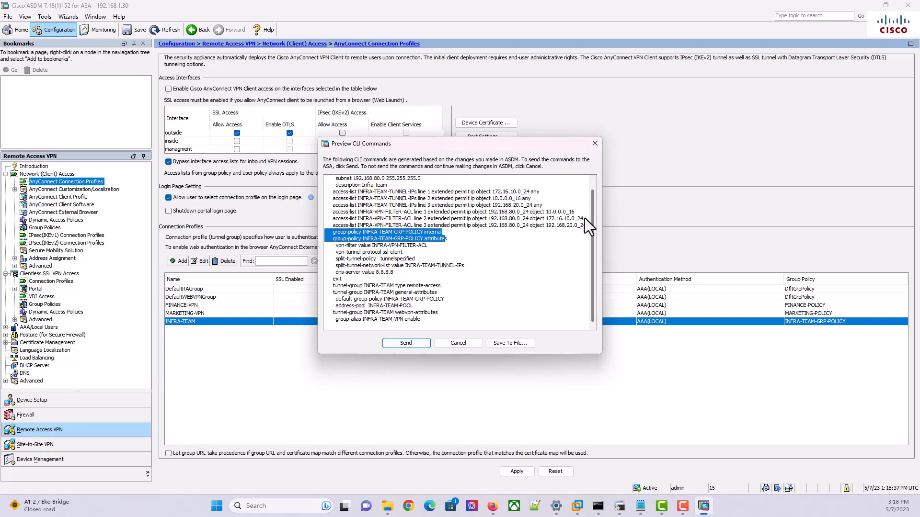
left_click_drag(586, 226, 318, 214)
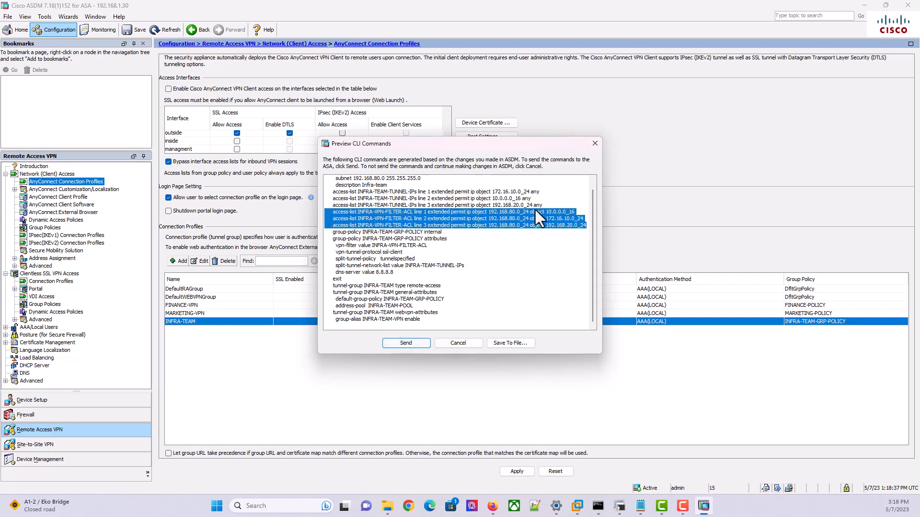
left_click_drag(542, 206, 373, 185)
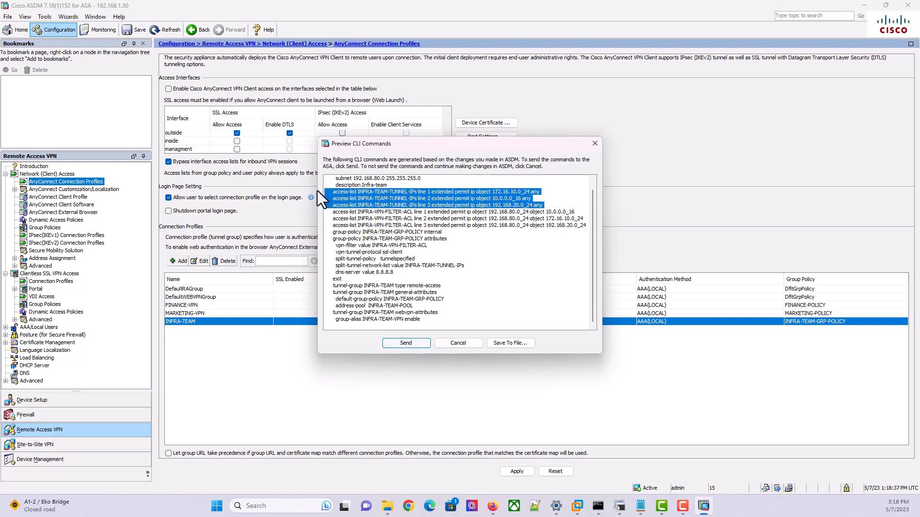
left_click(487, 236)
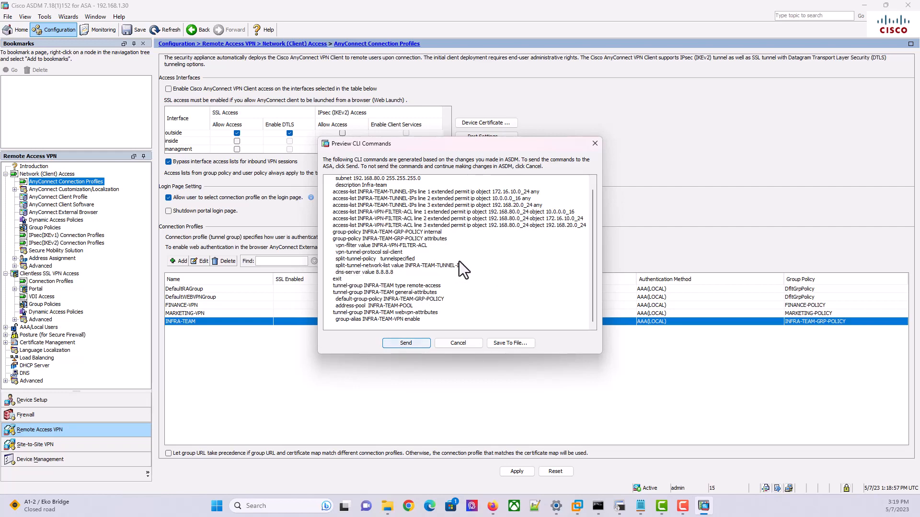
Review the split-tunnel and tunnel-group commands, then send everything to the ASA
left_click_drag(472, 266, 318, 252)
left_click(435, 291)
left_click_drag(334, 285, 458, 301)
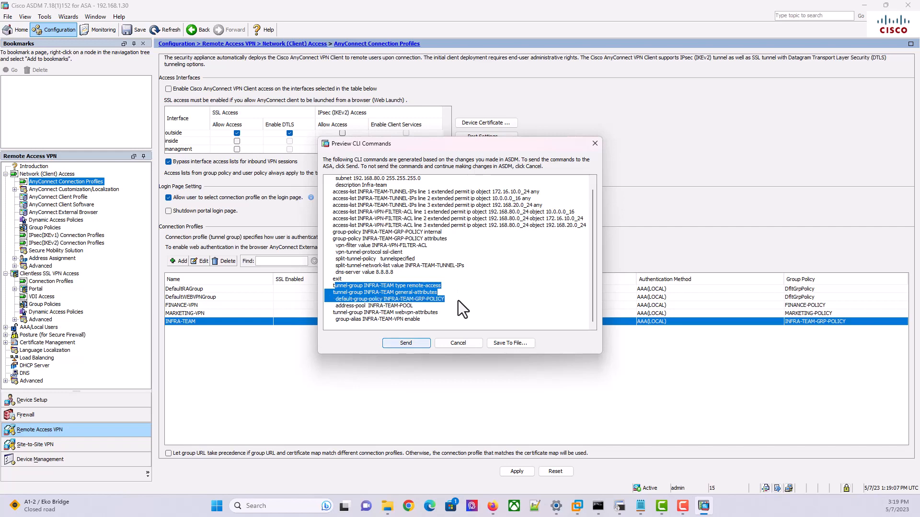
left_click_drag(458, 300, 459, 323)
left_click(486, 284)
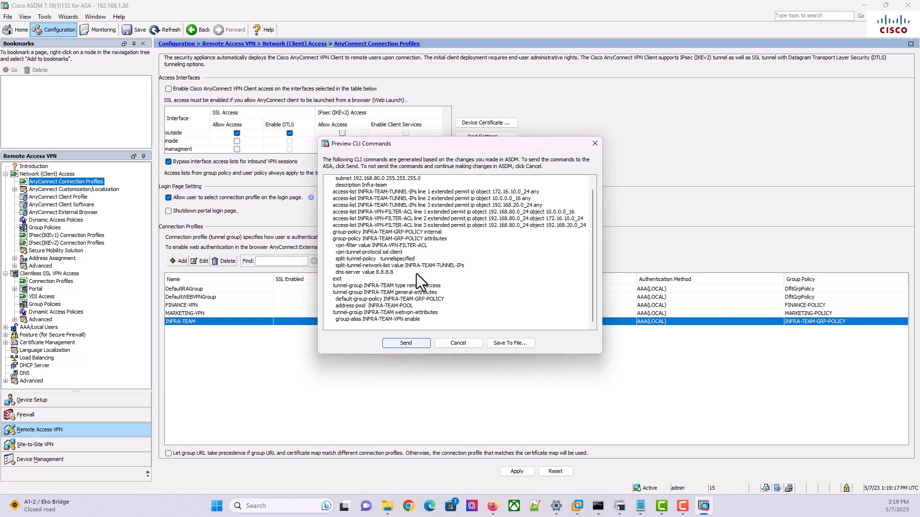
scroll(401, 237, "up", 1)
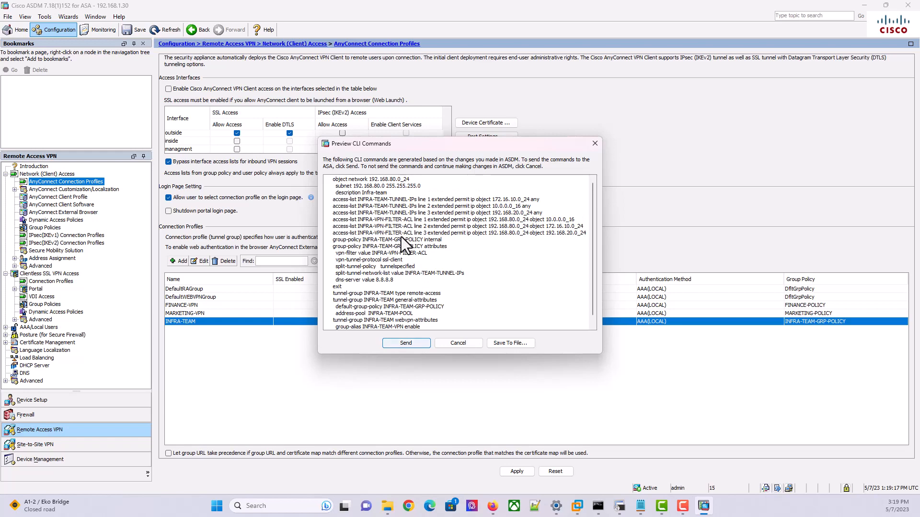
scroll(401, 236, "down", 1)
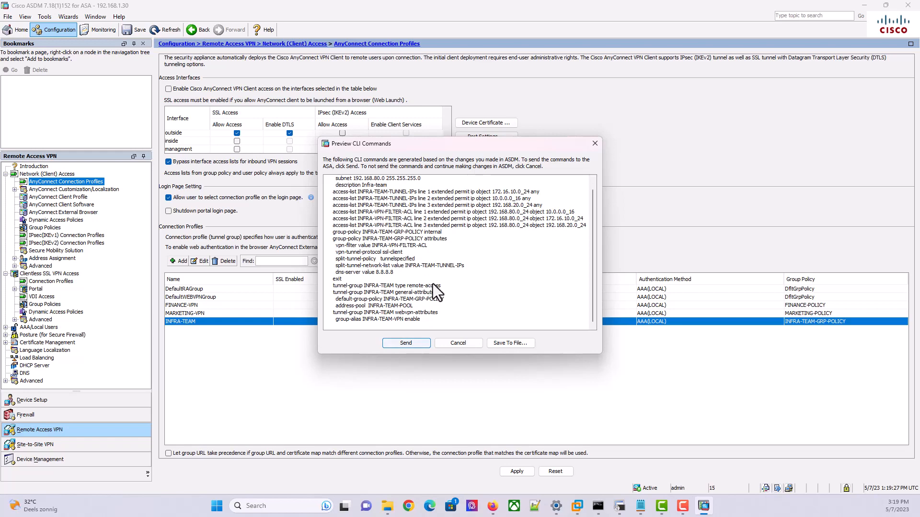
left_click(392, 344)
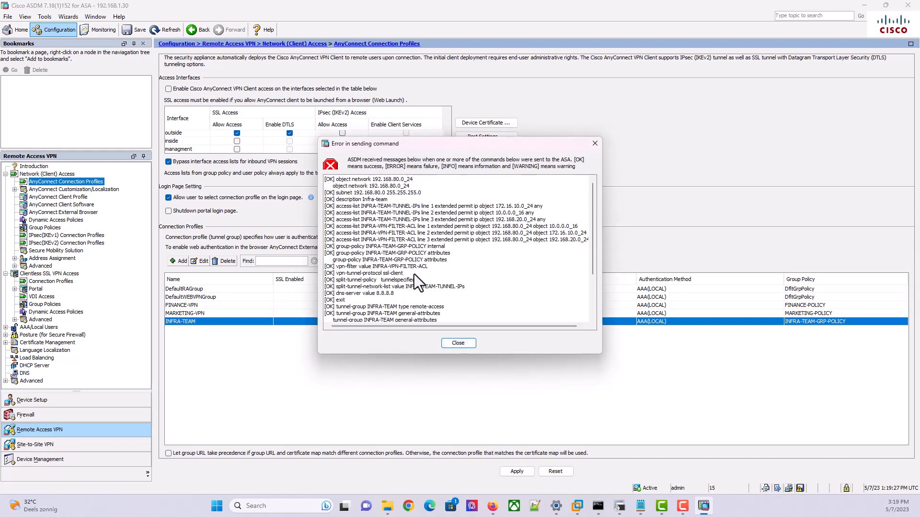
Close the sending-error report after finding the missing INFRA-TEAM-POOL address-pool error line
scroll(414, 274, "down", 3)
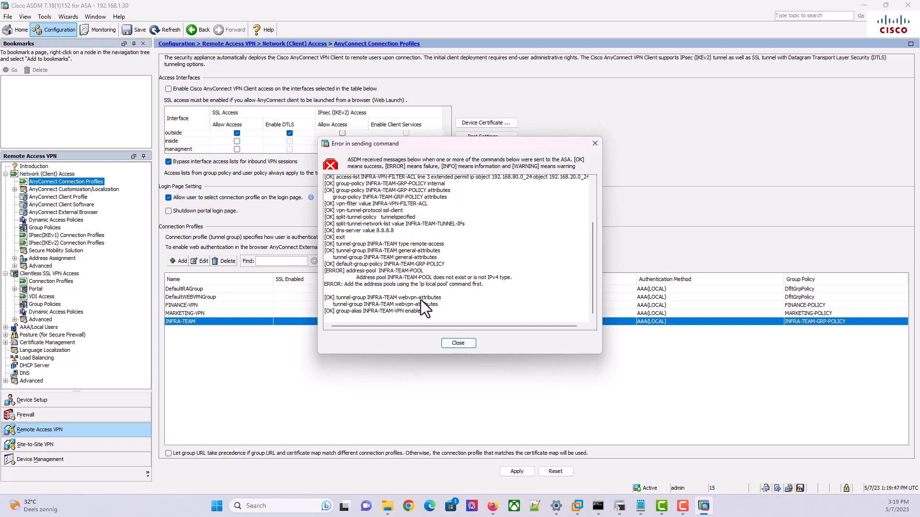
left_click(453, 346)
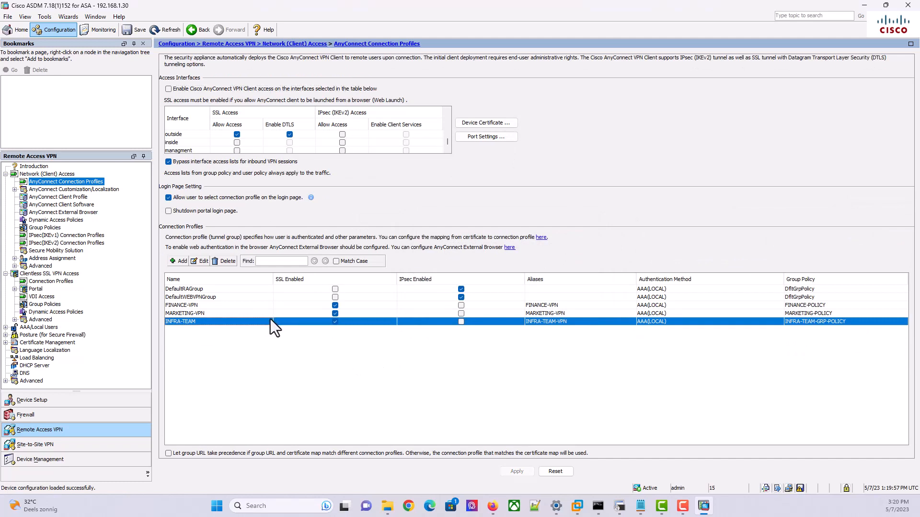
From the INFRA-TEAM profile's client pool selection, start a new pool named INFRA-TEAM-POOL
left_click(201, 261)
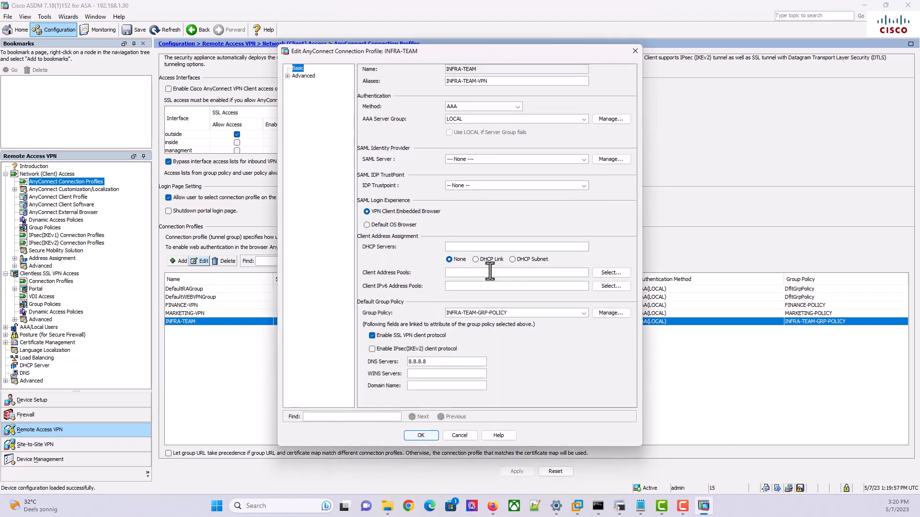
left_click(605, 273)
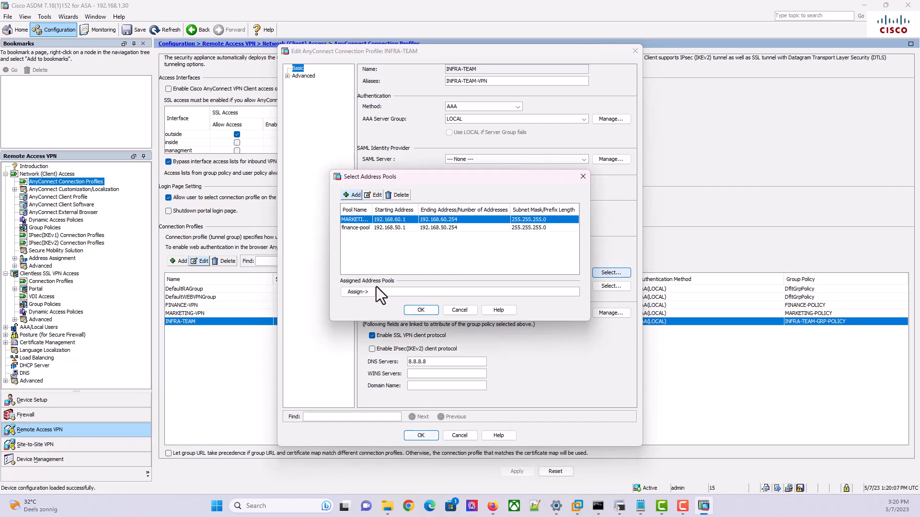
left_click(354, 196)
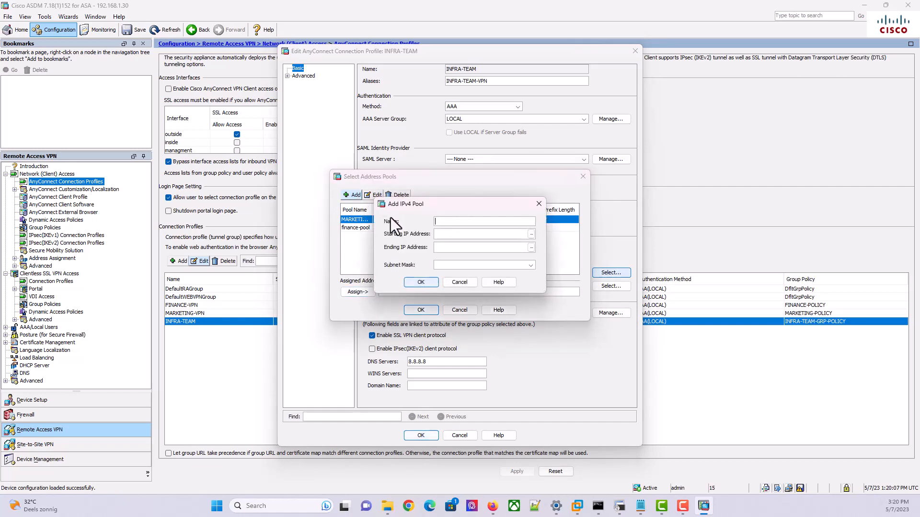
left_click(456, 222)
type("in")
key("BackSpace")
key("BackSpace")
type("INFRA-TEAM-POOL")
Give INFRA-TEAM-POOL the range 192.168.80.1–192.168.80.254 with mask 255.255.255.0
left_click(458, 235)
type("192.168.80.1")
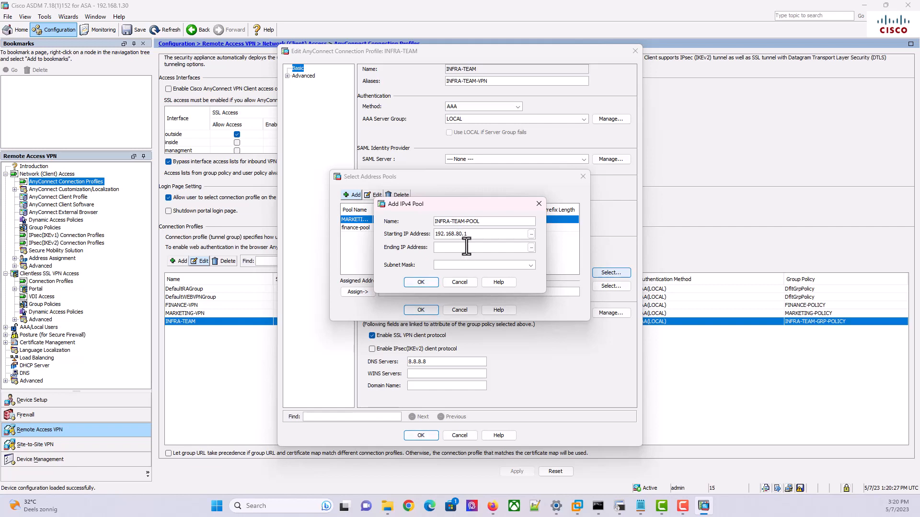
left_click(468, 251)
type("192.168.")
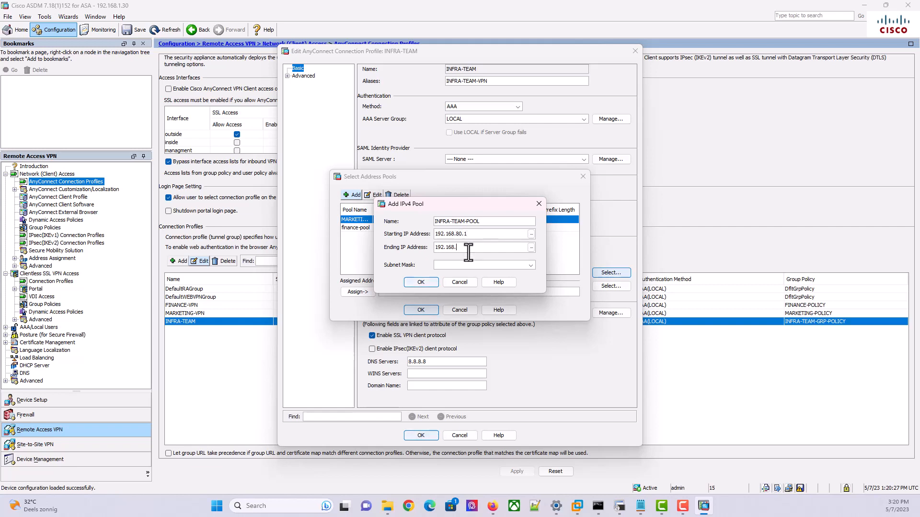
type("80.1")
left_click(531, 265)
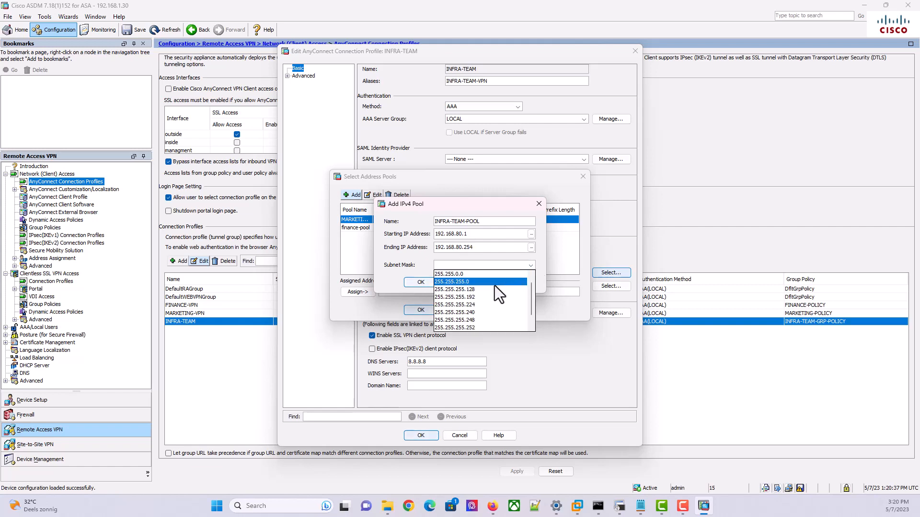
left_click(494, 284)
left_click(429, 286)
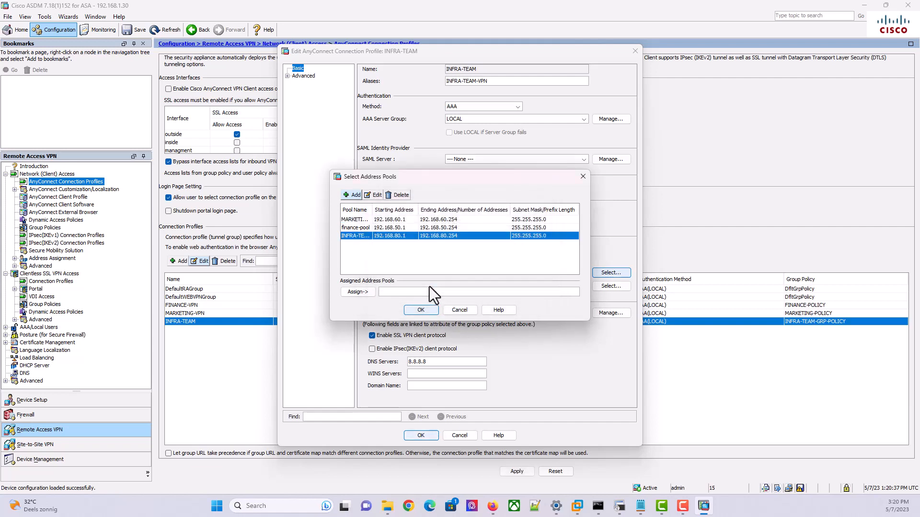
Assign INFRA-TEAM-POOL to the INFRA-TEAM profile, save it, and send the commands to the ASA
double_click(421, 235)
left_click(421, 310)
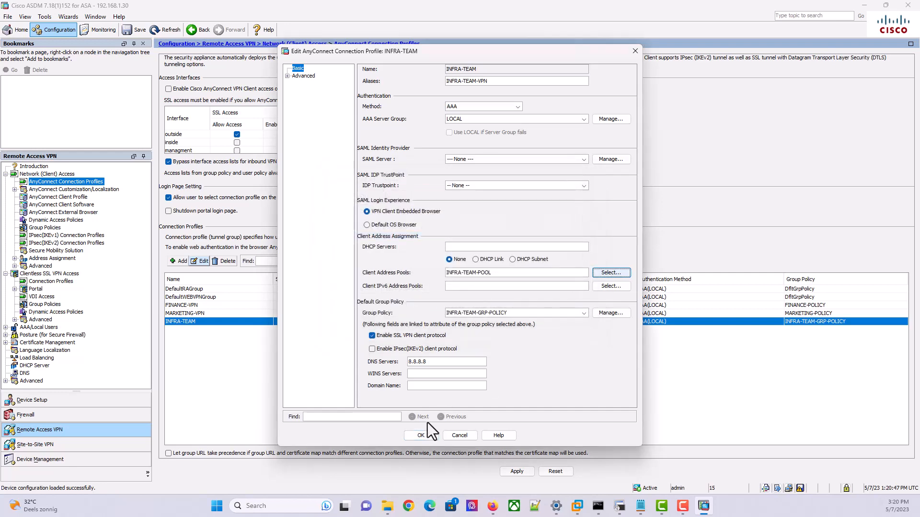
left_click(421, 436)
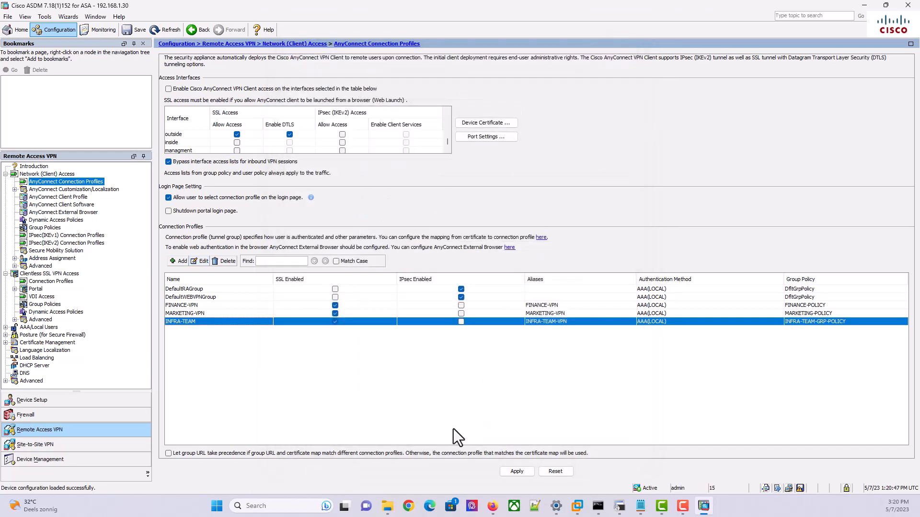
left_click(515, 473)
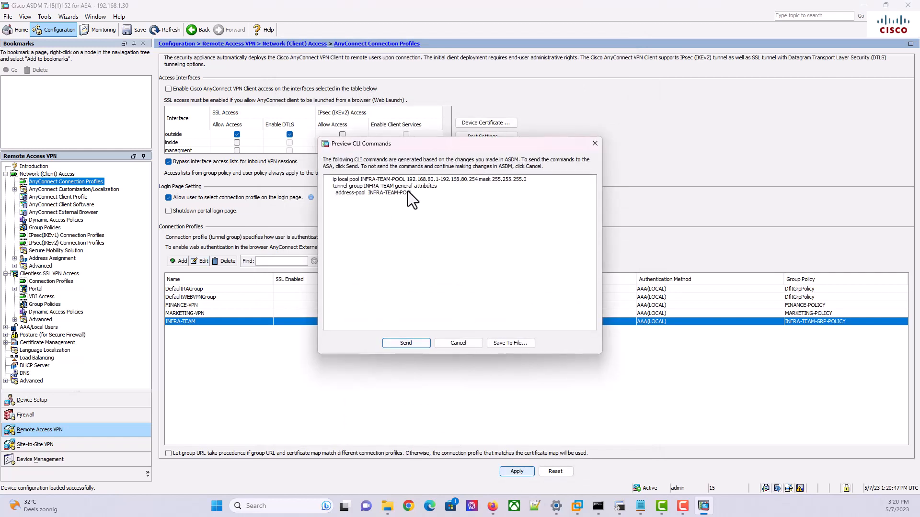
left_click(418, 346)
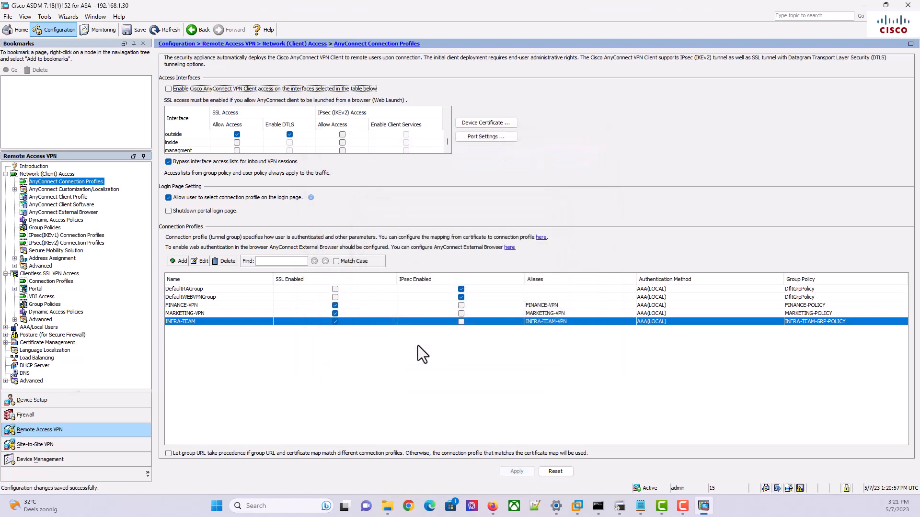
Set INFRA-TEAM-GRP-POLICY's connection profile lock to INFRA-TEAM instead of inheriting it
left_click(203, 261)
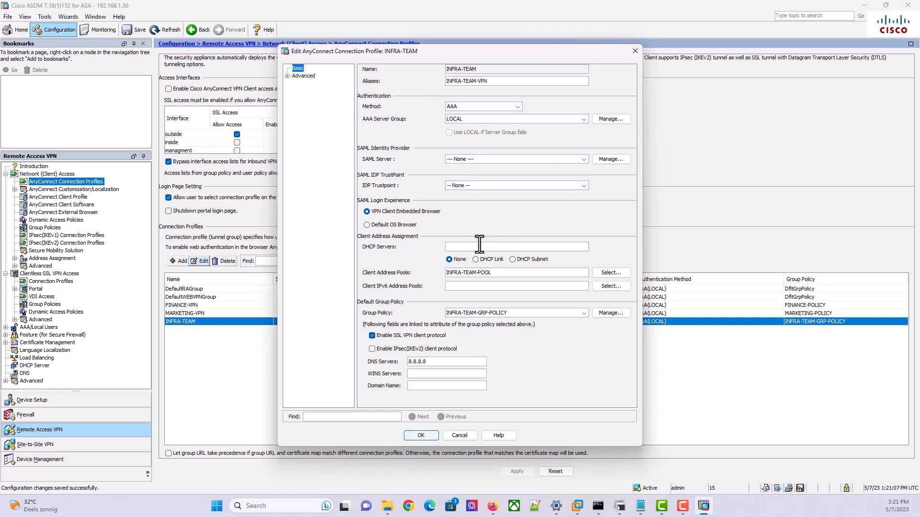
left_click(606, 313)
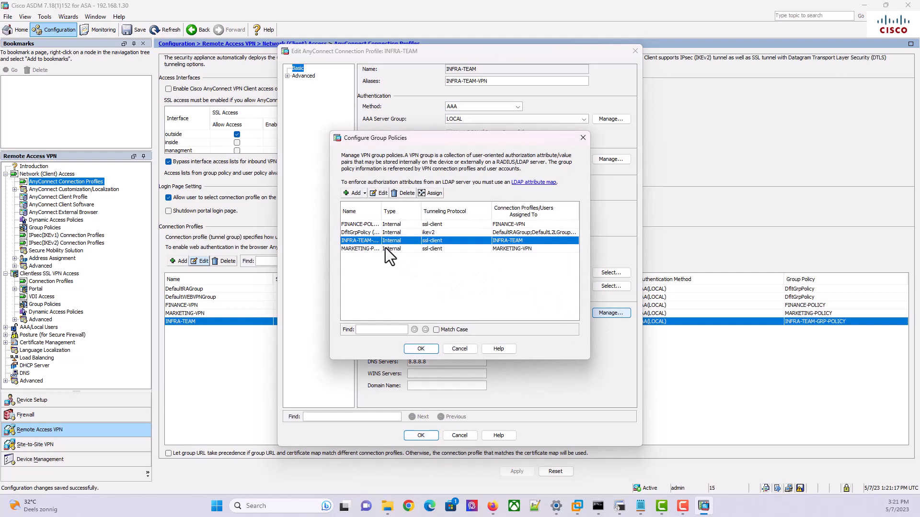
left_click(377, 195)
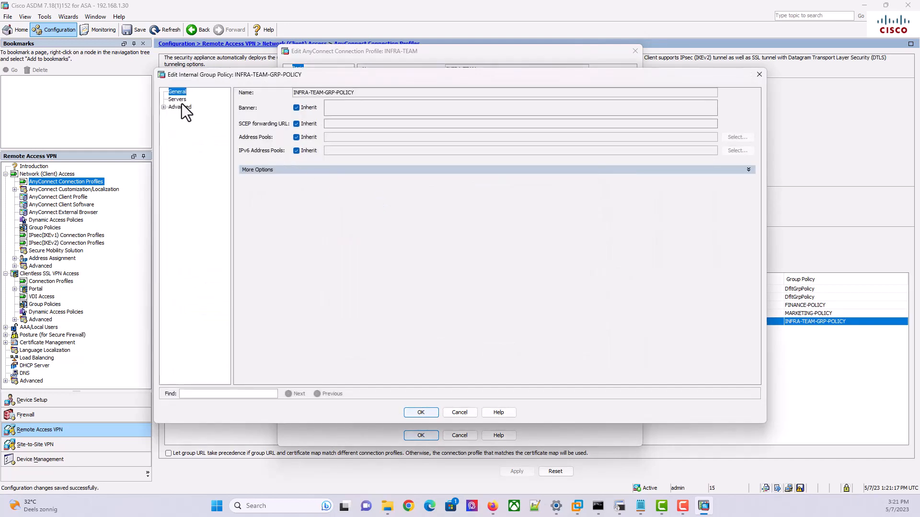
left_click(748, 171)
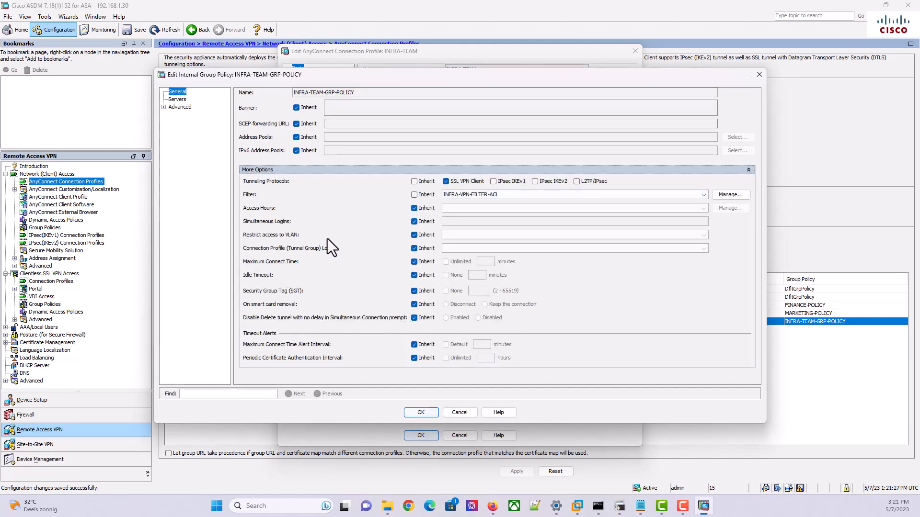
left_click(414, 249)
left_click(482, 247)
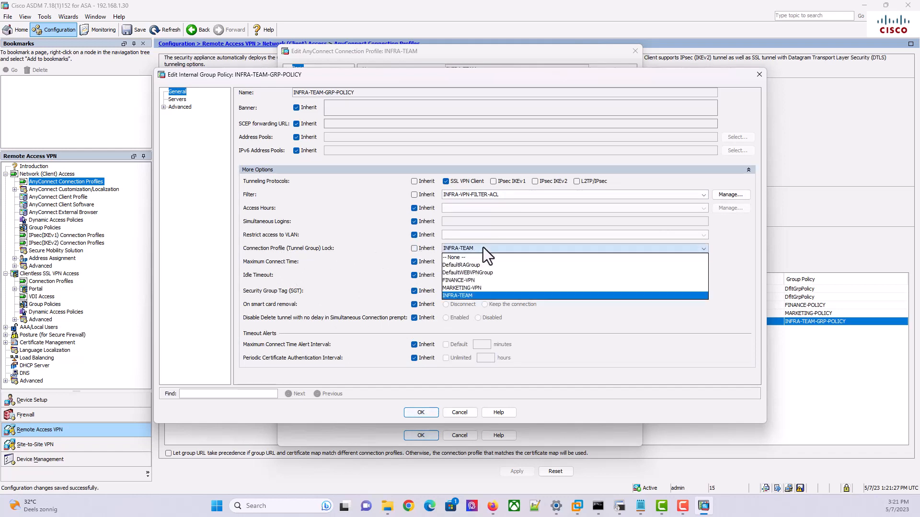
left_click(468, 297)
left_click(618, 509)
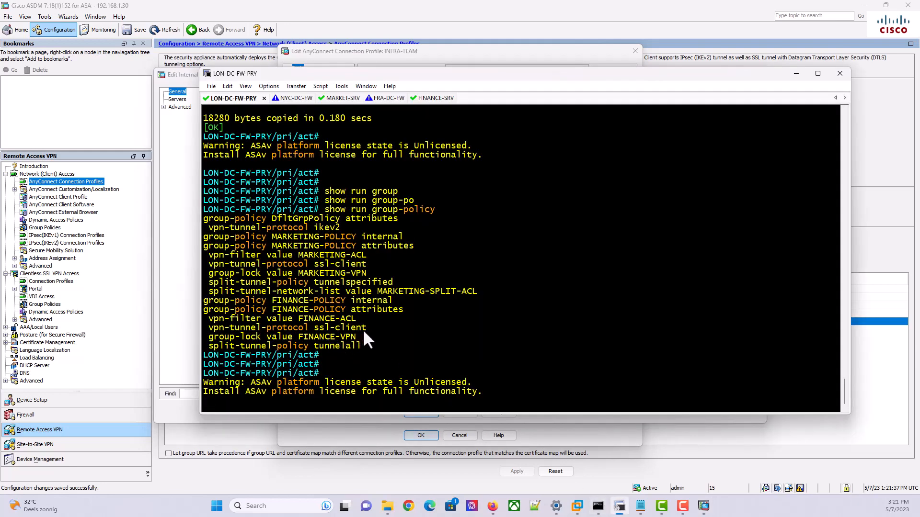
Confirm the group policy, close the policies list and save the INFRA-TEAM connection profile
left_click_drag(358, 337, 208, 337)
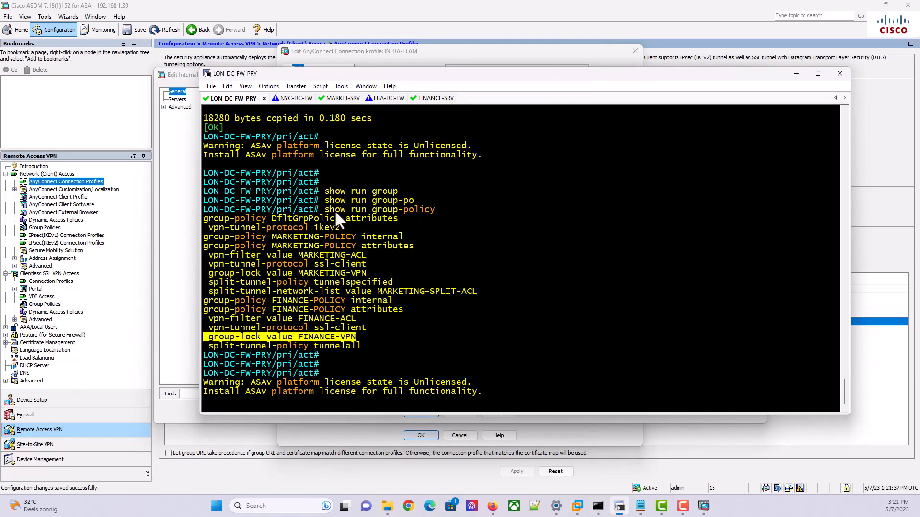
left_click(793, 72)
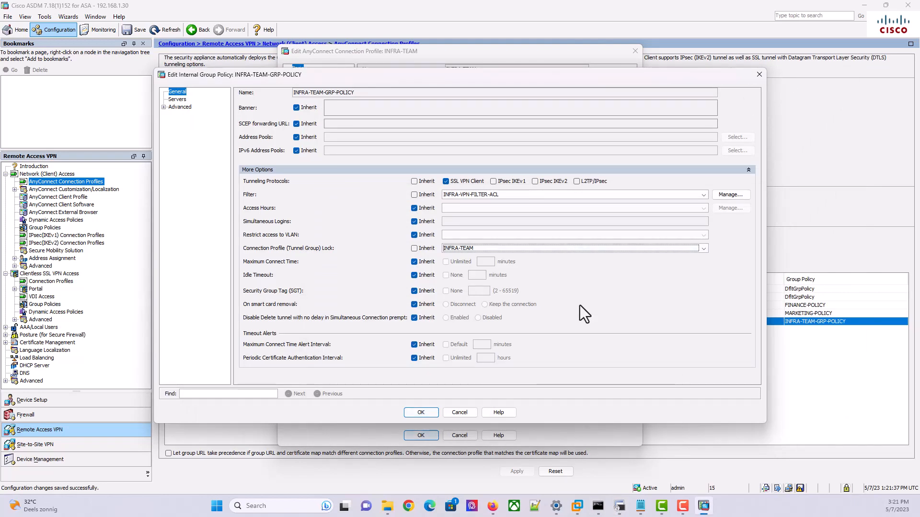
left_click(423, 415)
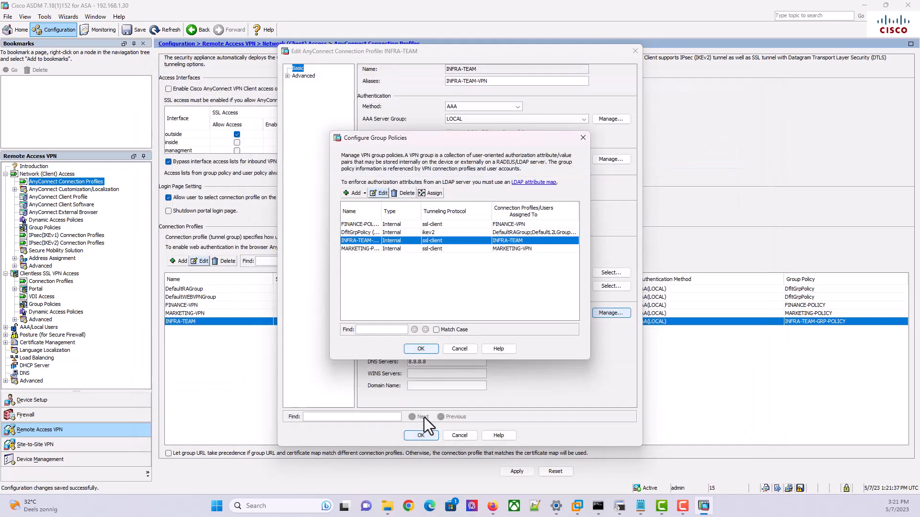
left_click(422, 349)
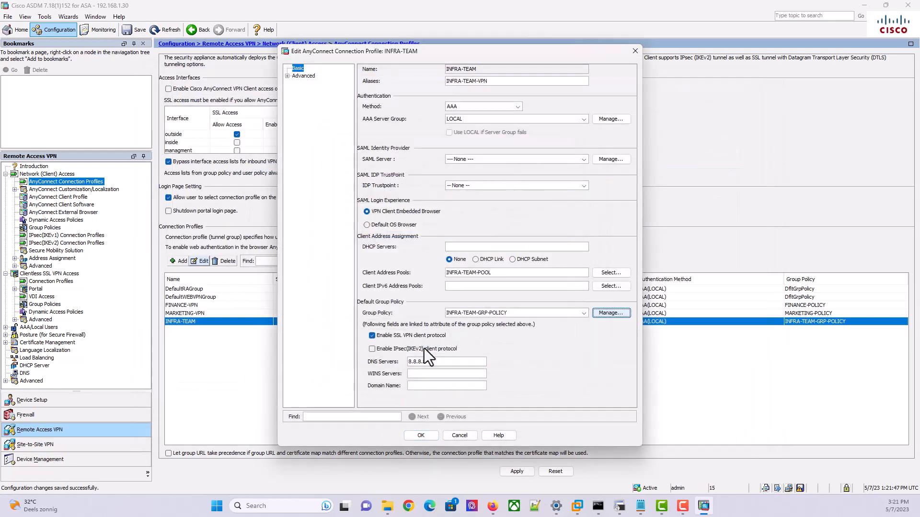
left_click(427, 434)
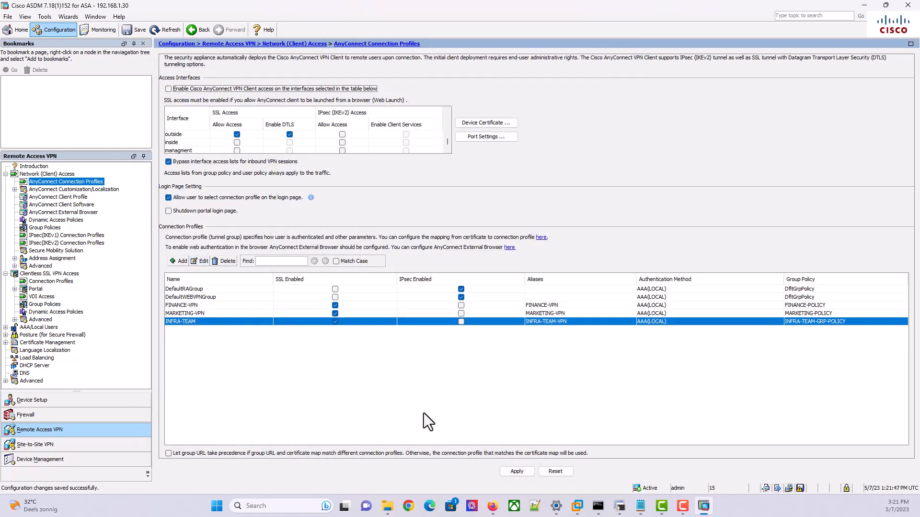
Apply and send the INFRA-TEAM-GRP-POLICY group-lock INFRA-TEAM commands to the firewall
left_click(507, 470)
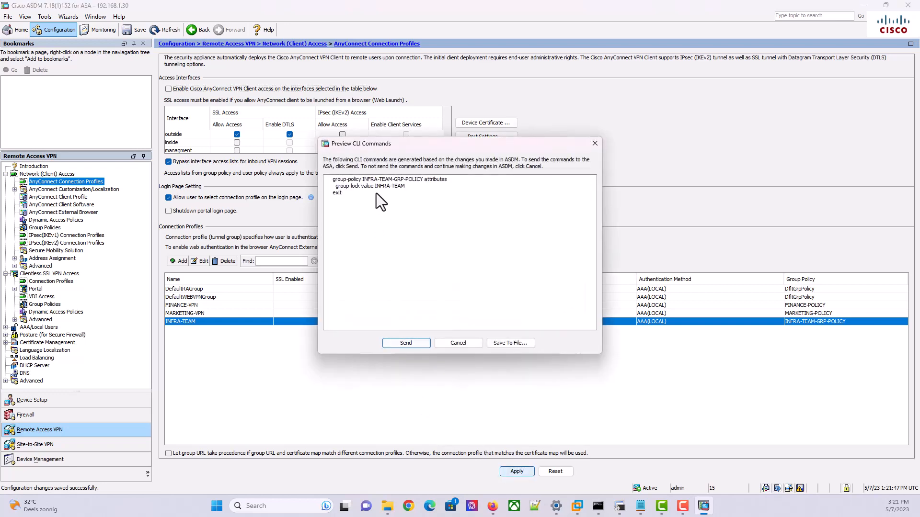
left_click(418, 343)
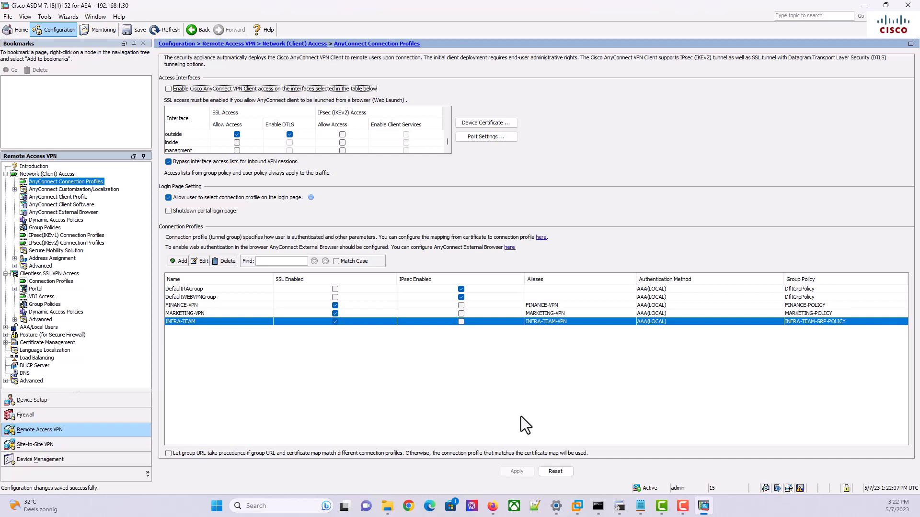
In the firewall terminal, run show run group-policy and highlight the INFRA-TEAM-GRP-POLICY block
left_click(618, 510)
scroll(551, 281, "down", 2)
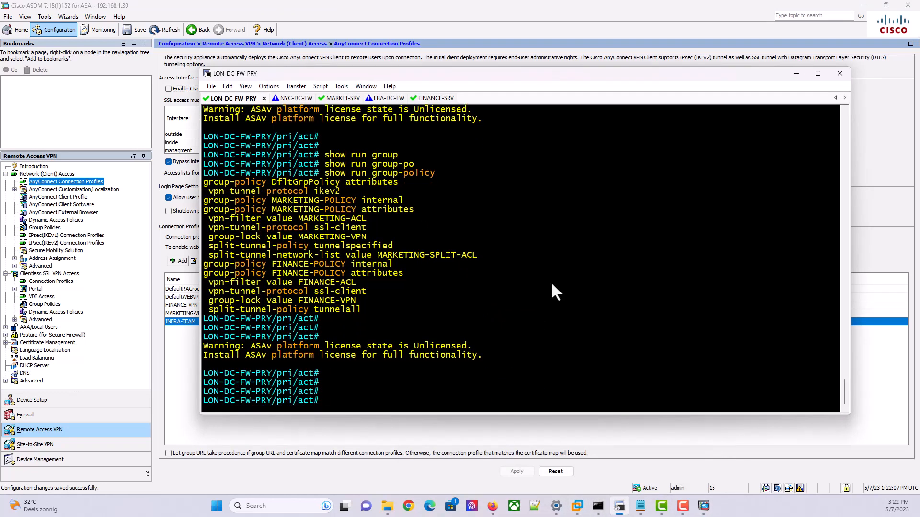
type("show run group")
key("Tab")
type("-po")
key("Tab")
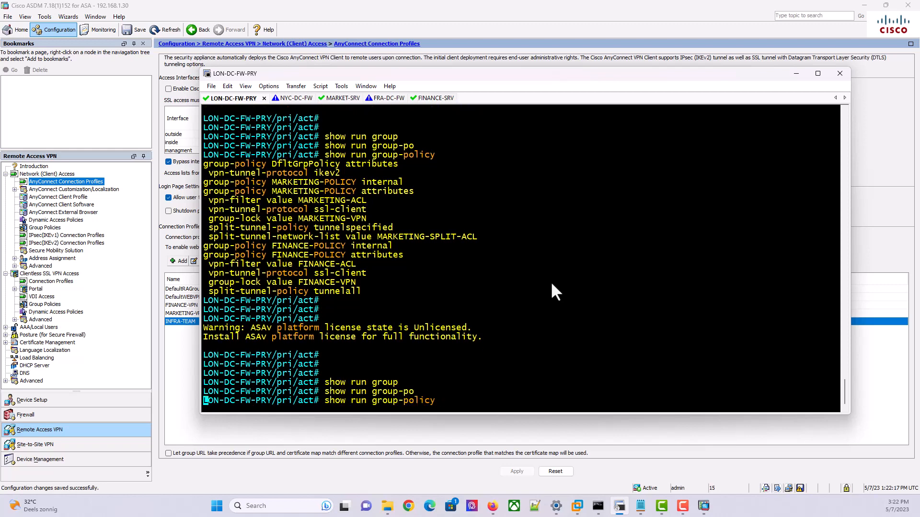
key("Return")
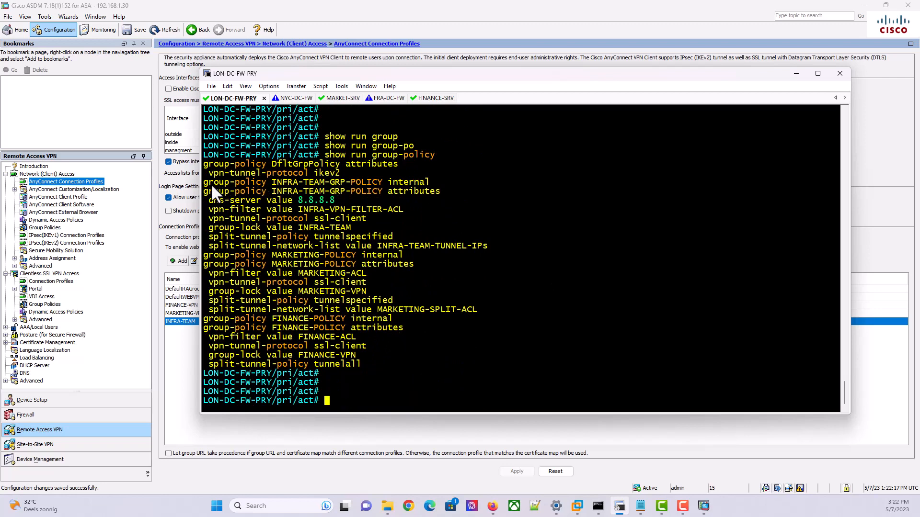
left_click_drag(205, 180, 372, 239)
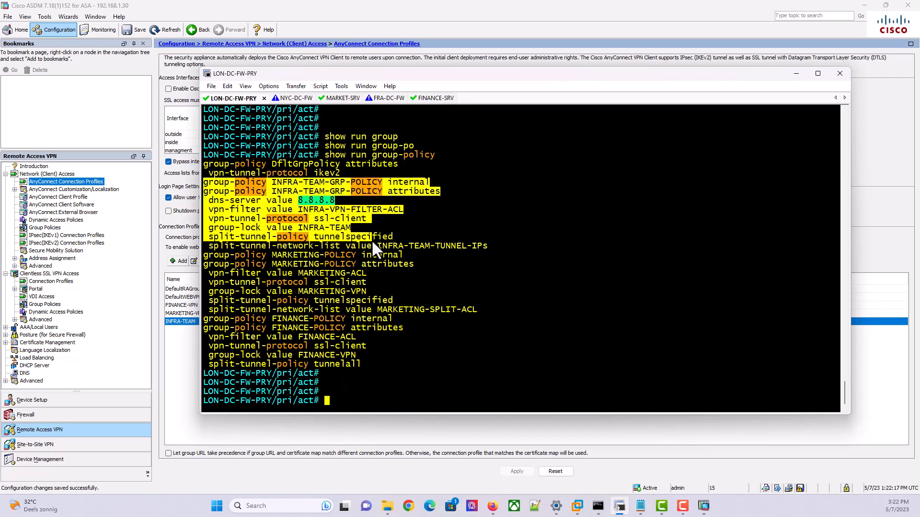
left_click_drag(336, 193, 216, 200)
left_click(248, 201)
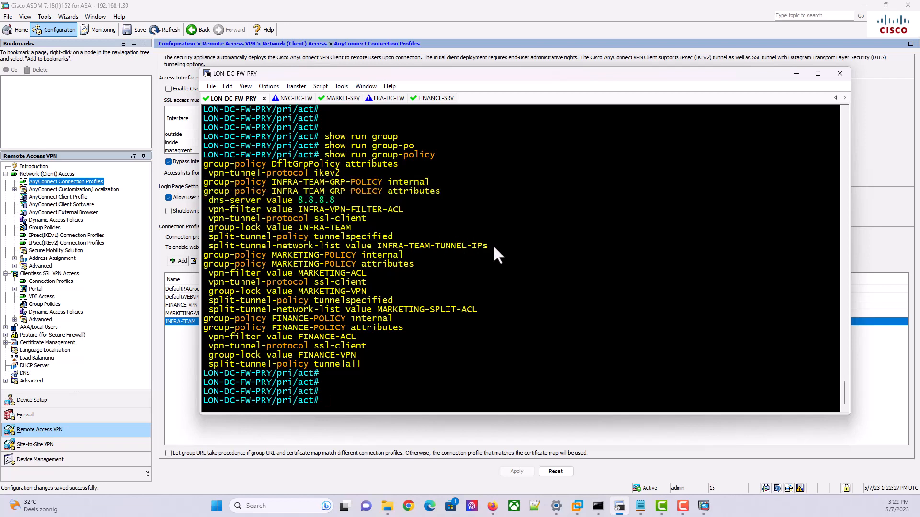
left_click_drag(493, 245, 203, 169)
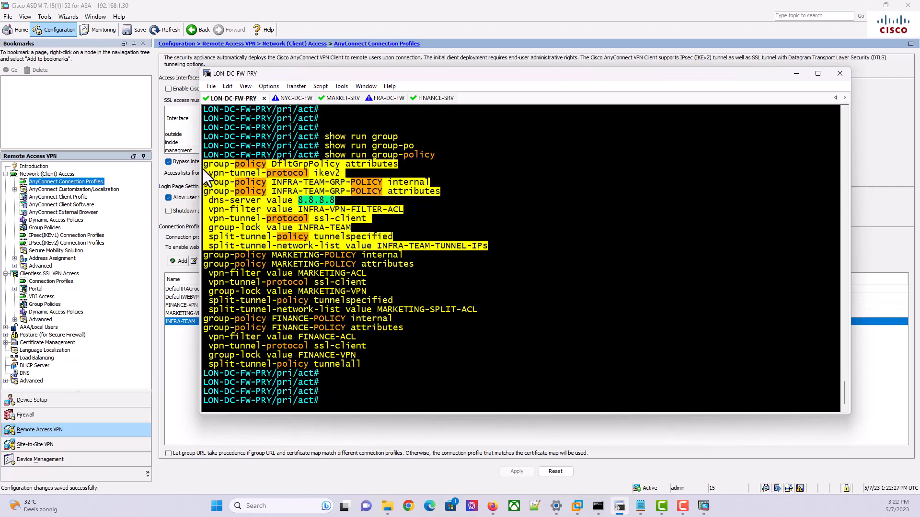
left_click(324, 197)
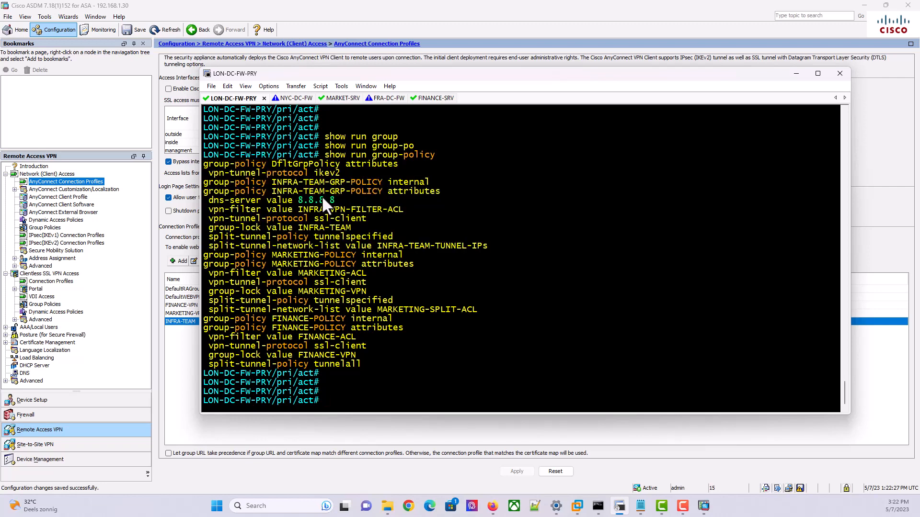
Rerun show run group-policy and select the INFRA-TEAM-GRP-POLICY lines showing group-lock INFRA-TEAM
key("Return")
key("Return")
type("show run gorup")
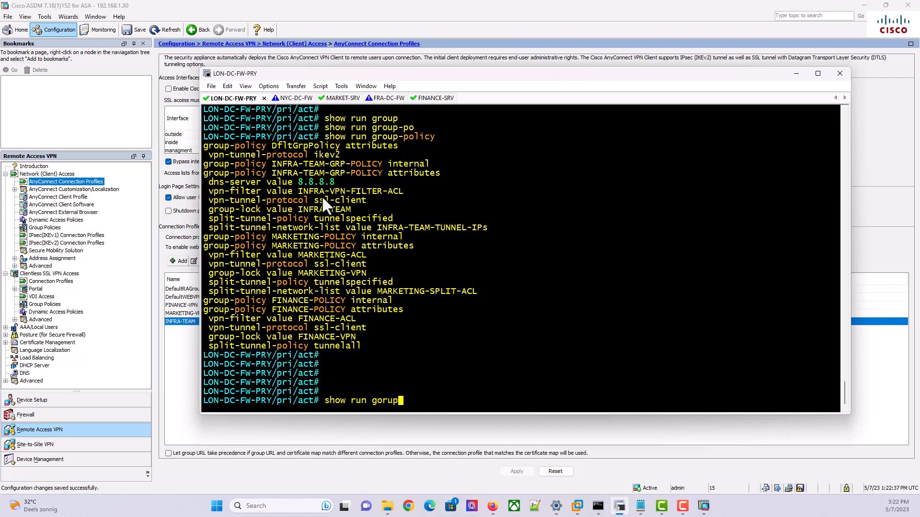
key("BackSpace")
key("BackSpace")
key("BackSpace")
type("rou")
key("Tab")
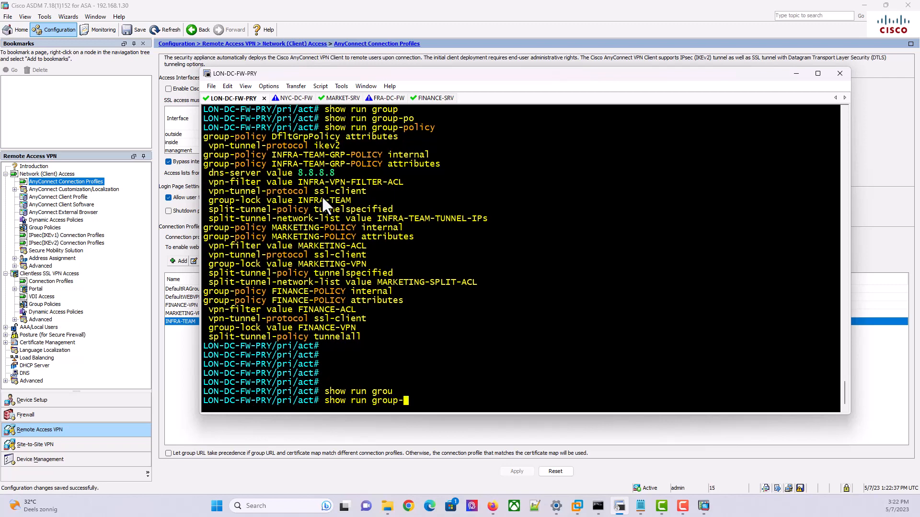
type("po")
key("Tab")
key("Return")
type("\\")
key("Return")
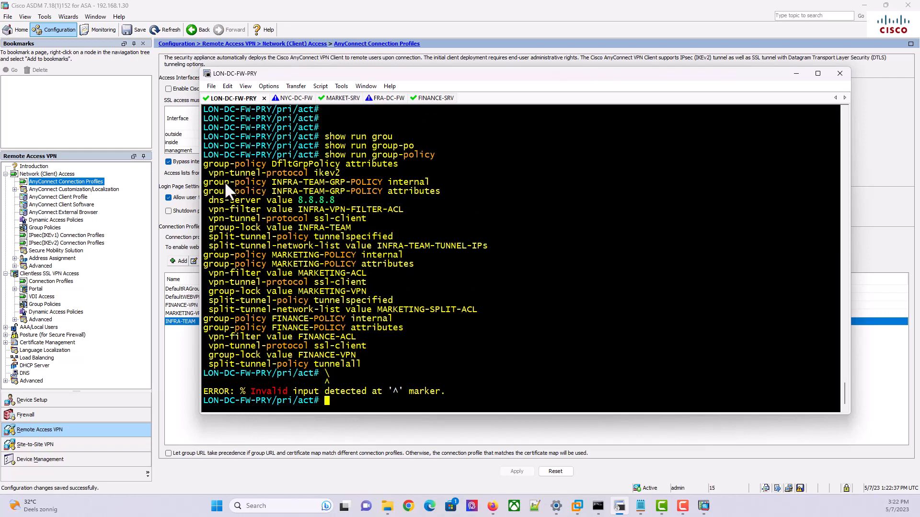
left_click_drag(209, 180, 449, 242)
scroll(473, 191, "up", 7)
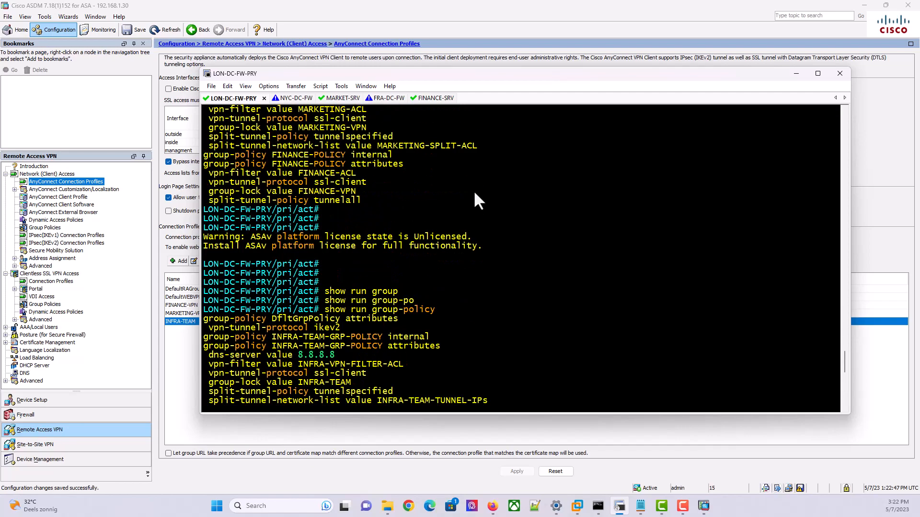
scroll(473, 190, "down", 7)
scroll(474, 194, "up", 7)
scroll(474, 195, "down", 1)
scroll(474, 191, "down", 5)
type("\\")
key("Return")
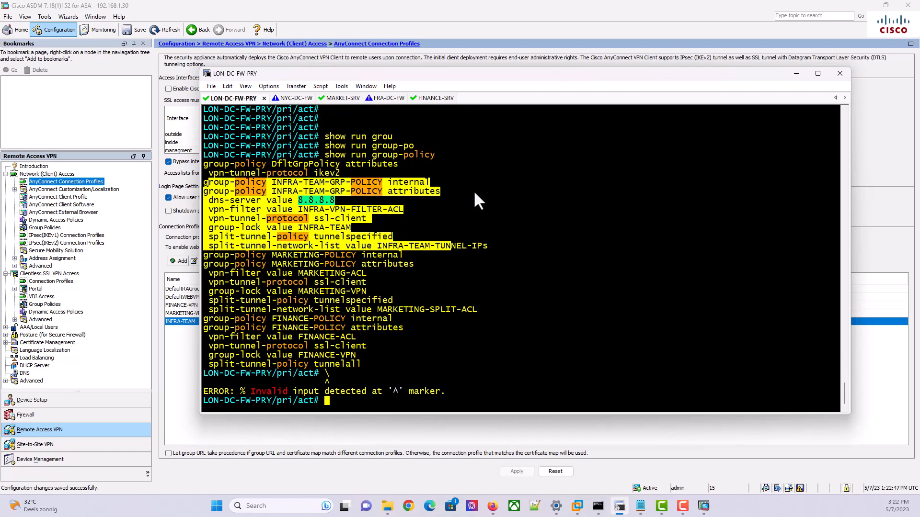
key("Return")
key("Return")
key("Return")
Run show run tunnel-group and highlight INFRA-TEAM's settings and its group-alias INFRA-TEAM-VPN line
type("show run tun")
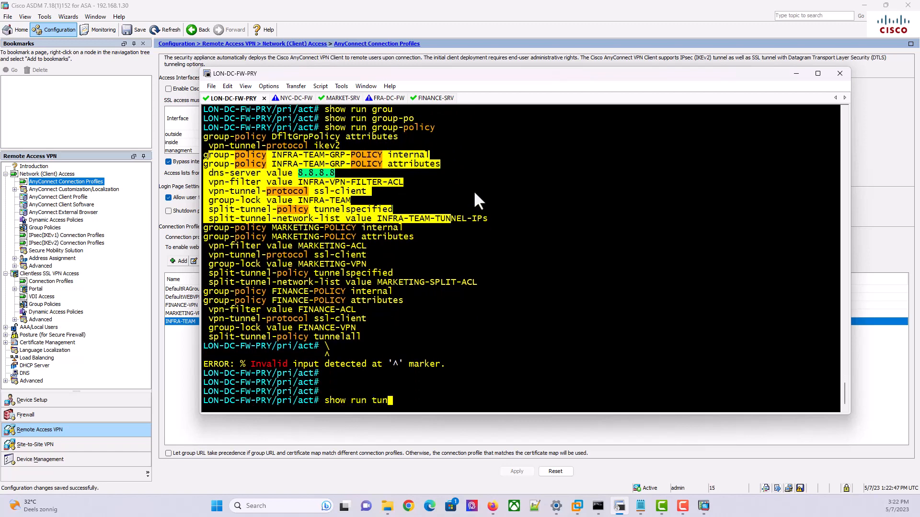
key("Tab")
key("Return")
key("Return")
key("Return")
key("Return")
key("Return")
key("Return")
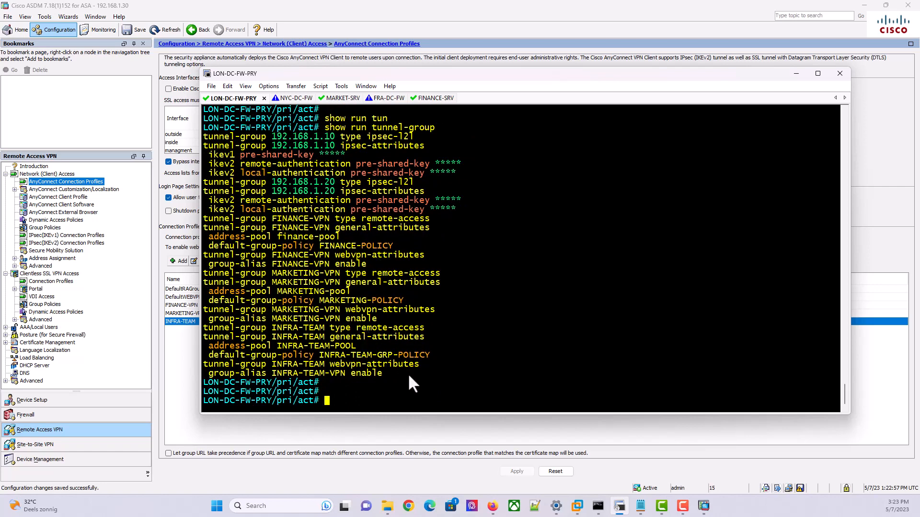
left_click_drag(409, 375, 206, 327)
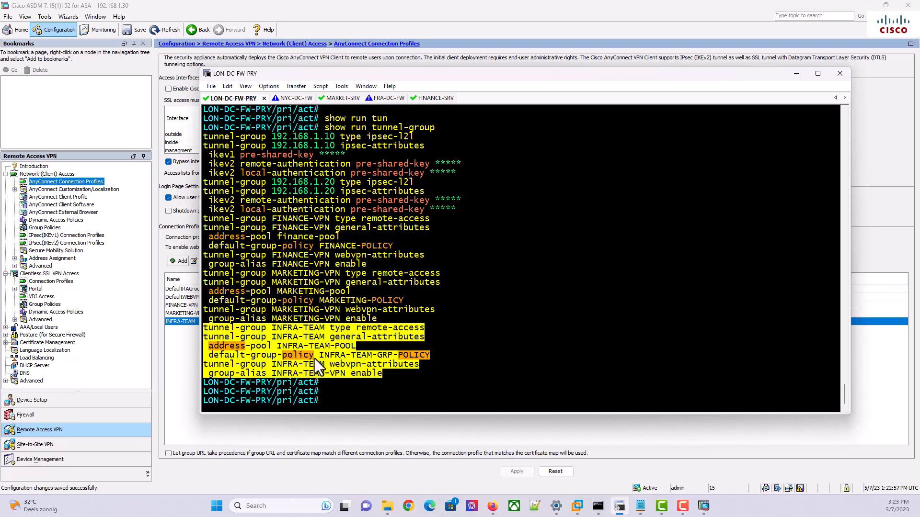
left_click(394, 375)
left_click_drag(273, 374, 204, 372)
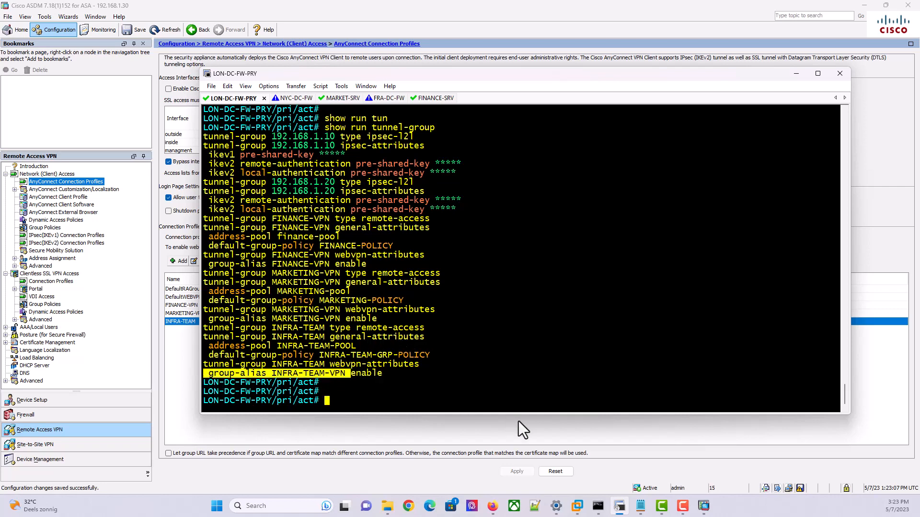
Bring the Infr-team VM window forward in VMware Workstation
mouse_move(578, 509)
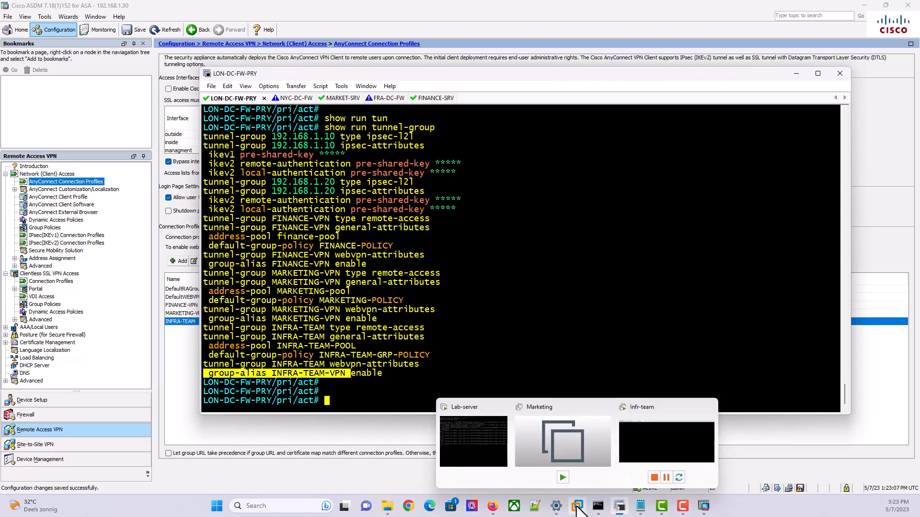
left_click(628, 441)
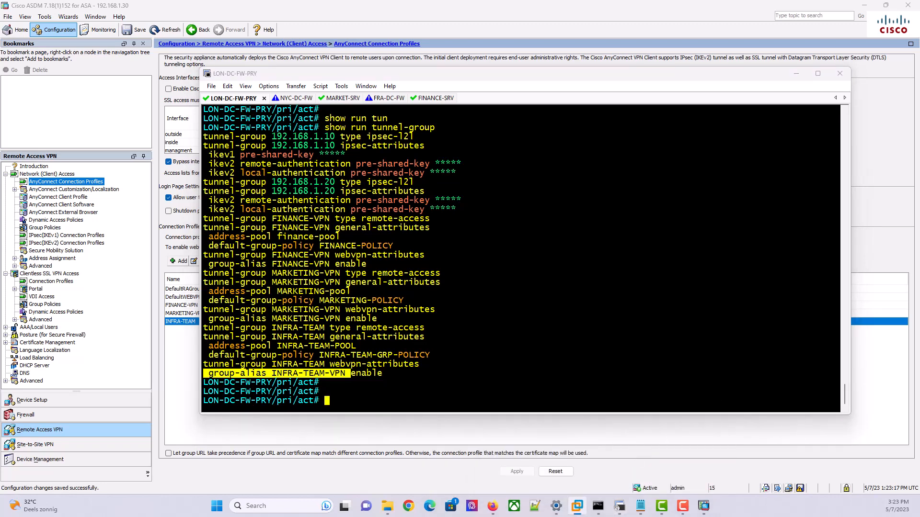
left_click_drag(919, 87, 443, 76)
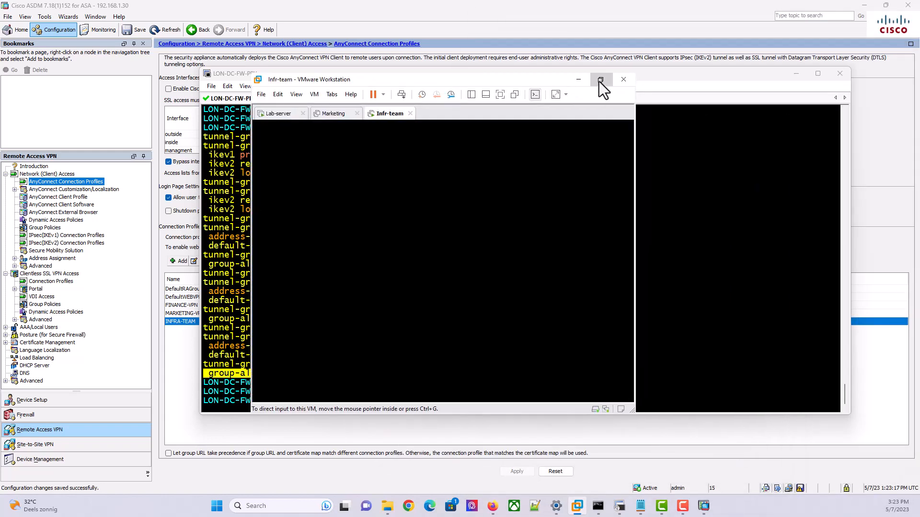
Maximize the Infr-team VM window and open the AnyConnect VPN client
left_click(599, 83)
left_click(600, 81)
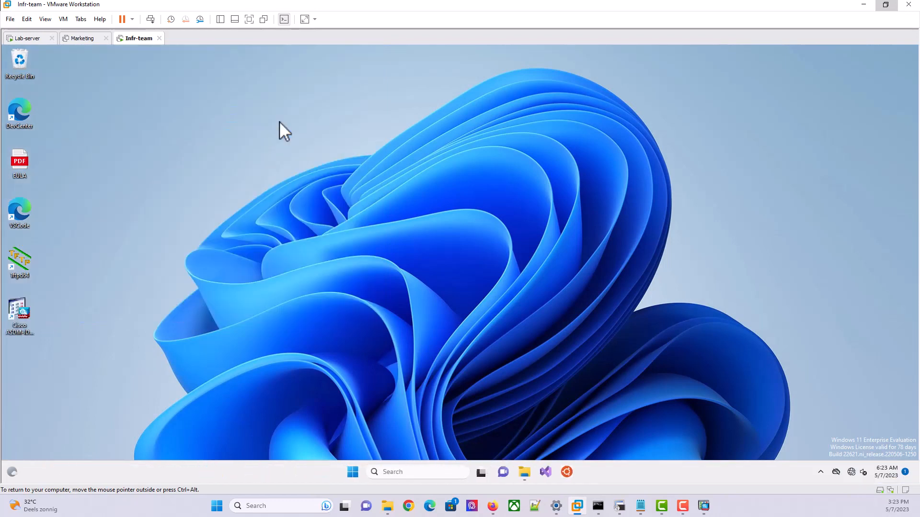
left_click(821, 472)
left_click(782, 442)
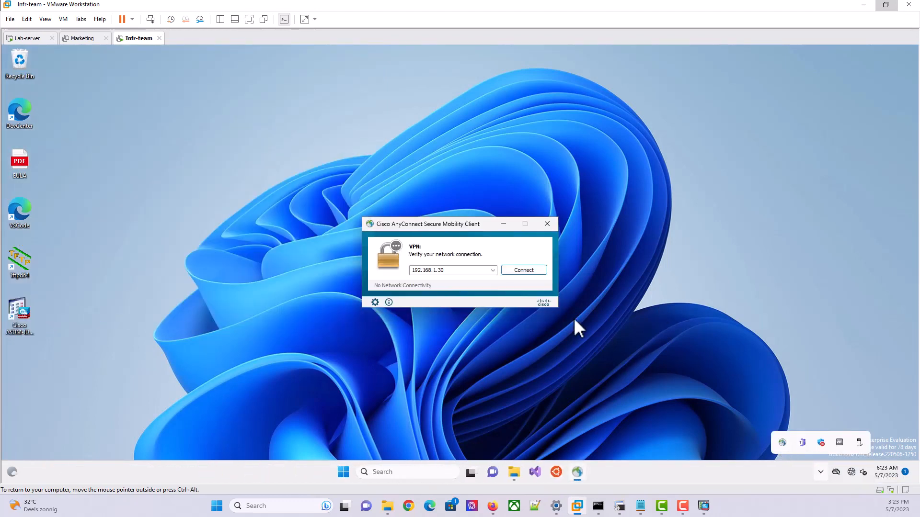
Ping 192.168.1.30 from Command Prompt in the VM, getting 100% packet loss
left_click(344, 470)
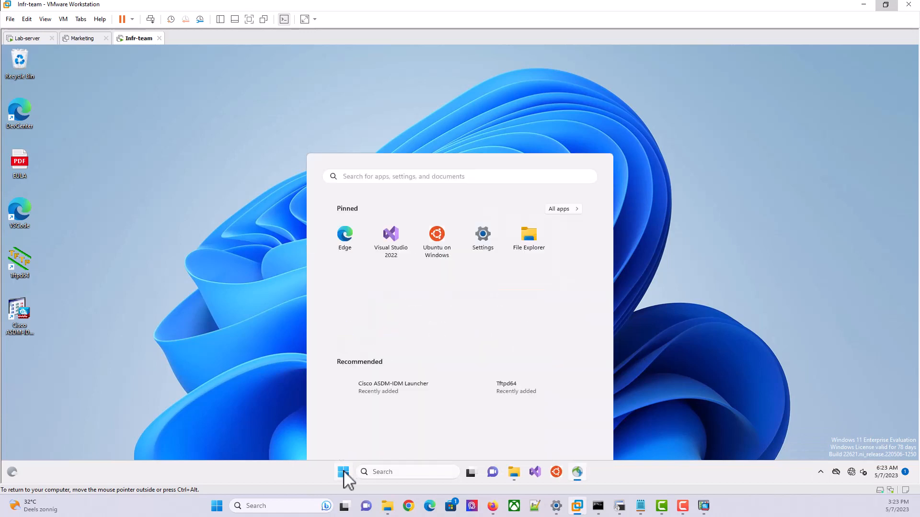
type("cmd")
key("Return")
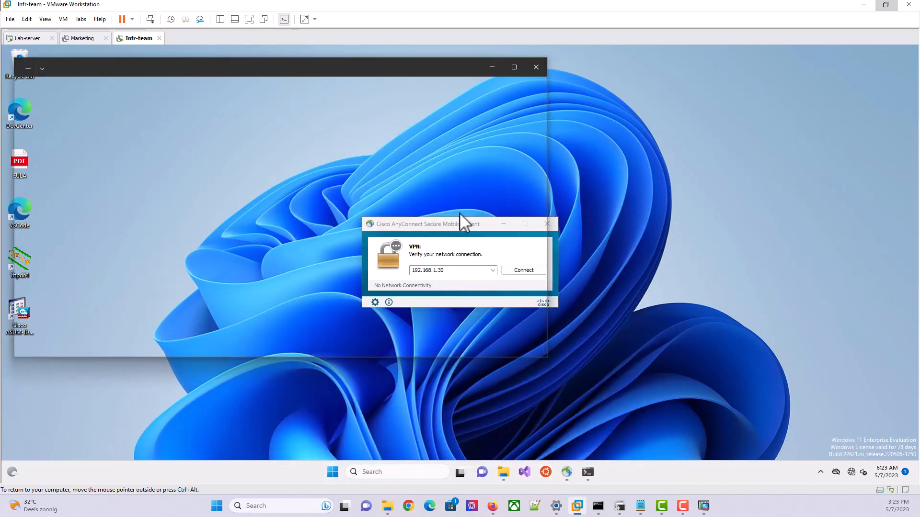
type("ping 19")
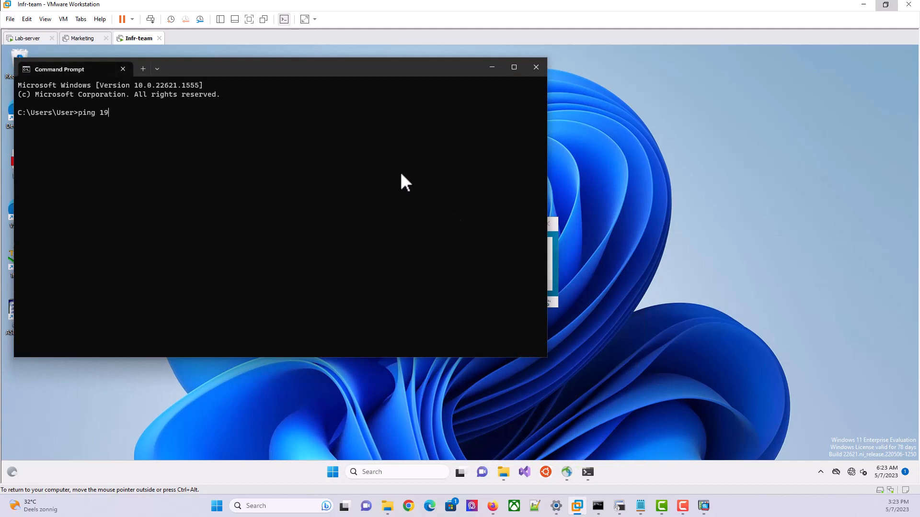
type("2.168.1.30")
key("Return")
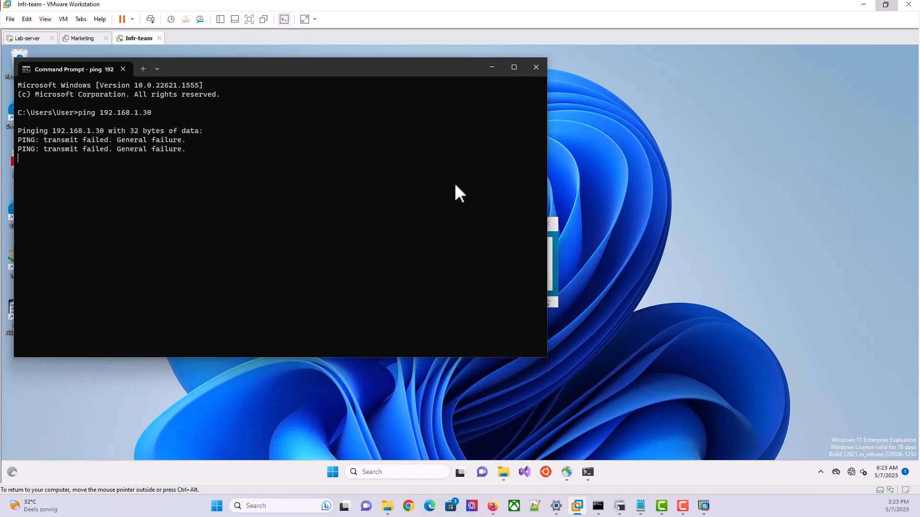
right_click(849, 472)
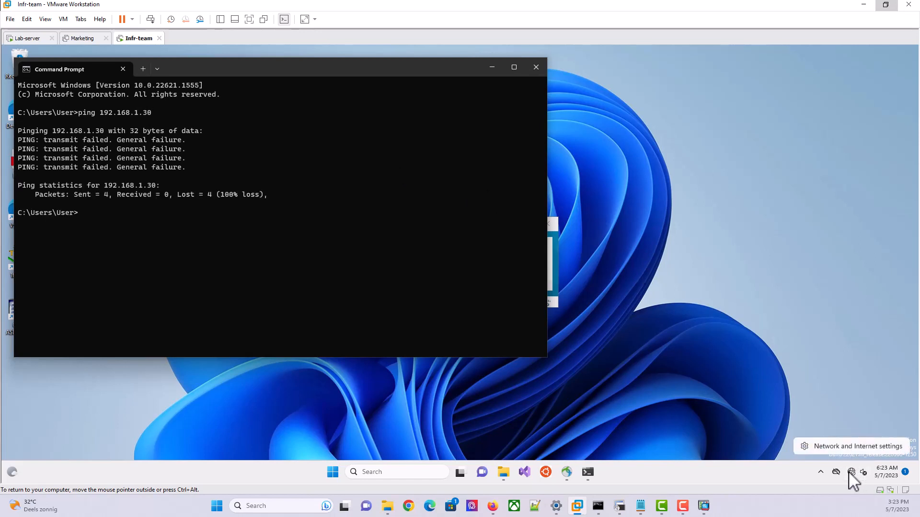
Open Ethernet0's IPv4 properties through Control Panel's Network and Sharing Center
left_click(838, 447)
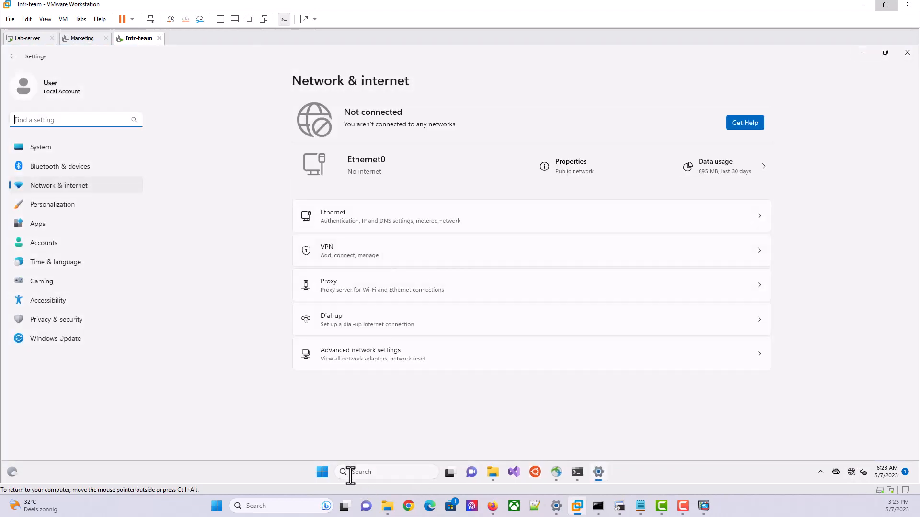
left_click(322, 474)
type("control")
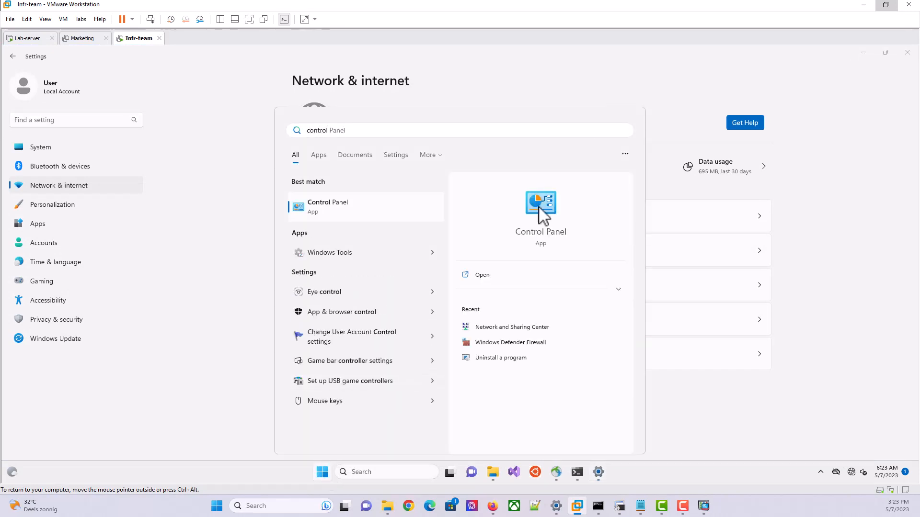
left_click(542, 211)
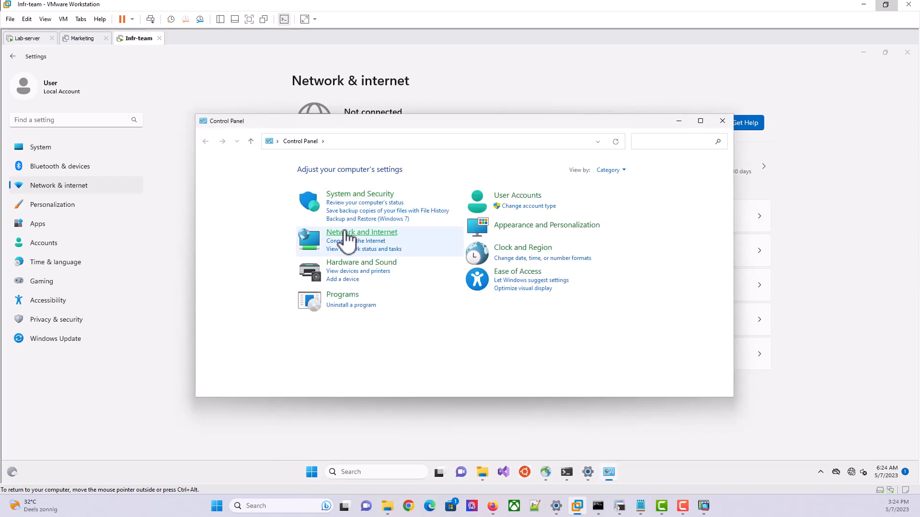
left_click(349, 233)
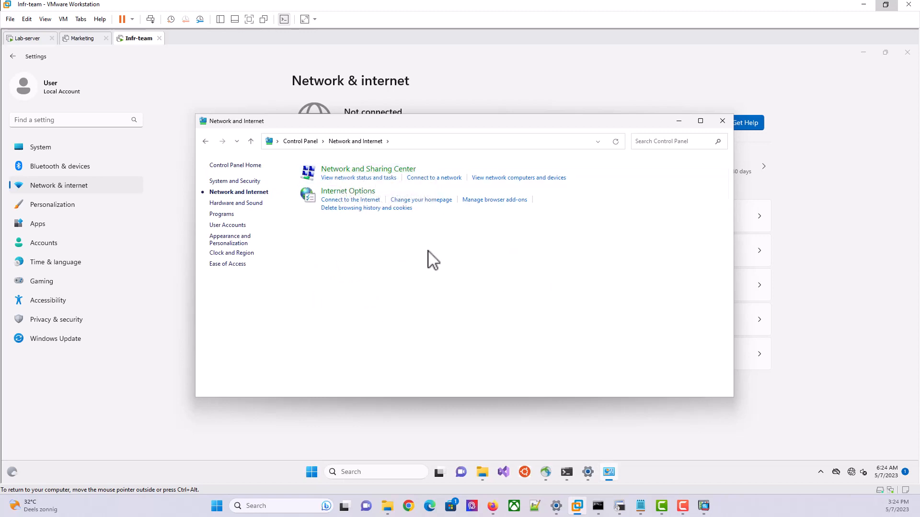
left_click(382, 171)
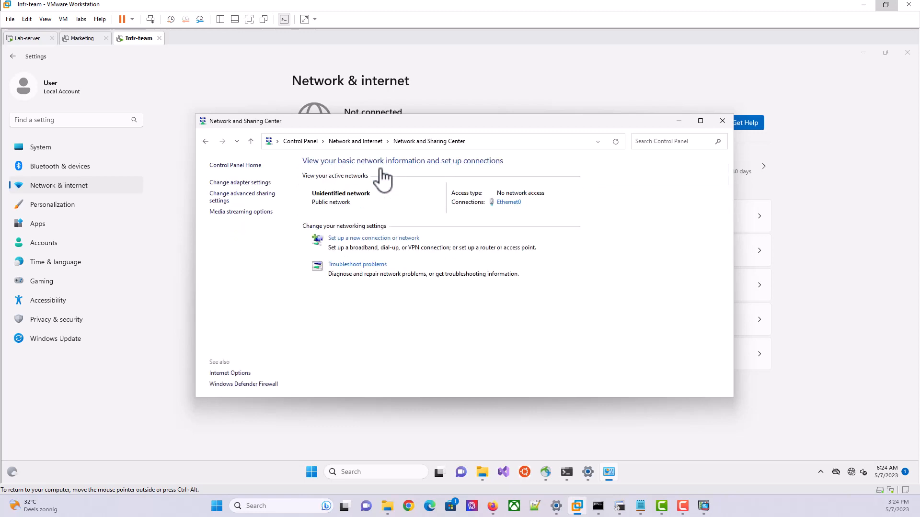
left_click(253, 182)
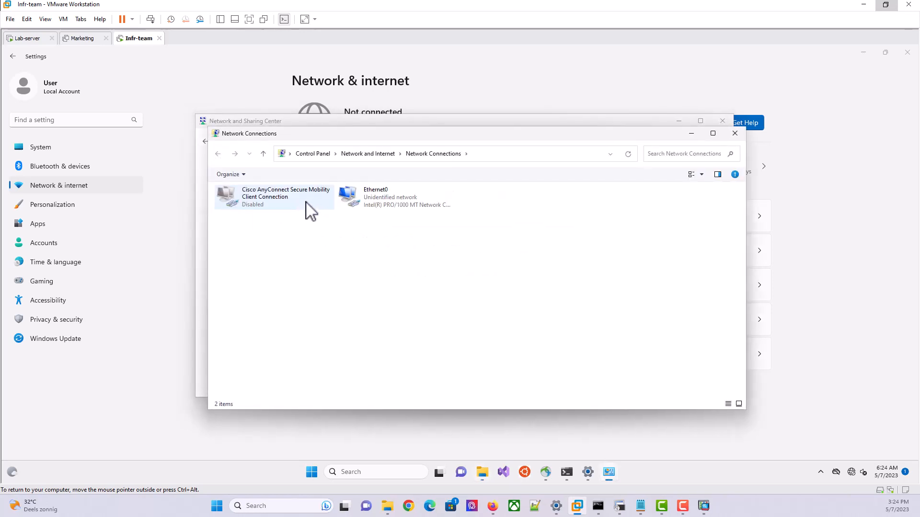
left_click(366, 199)
double_click(366, 198)
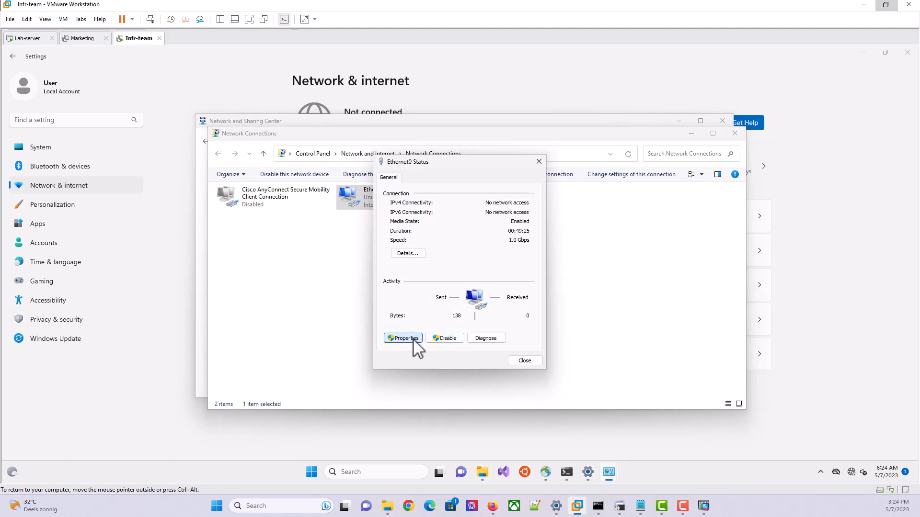
left_click(413, 339)
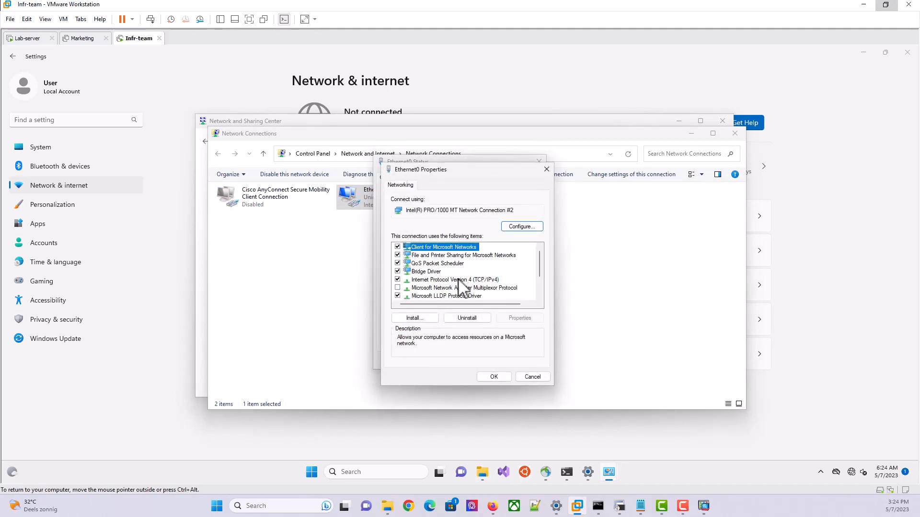
double_click(458, 279)
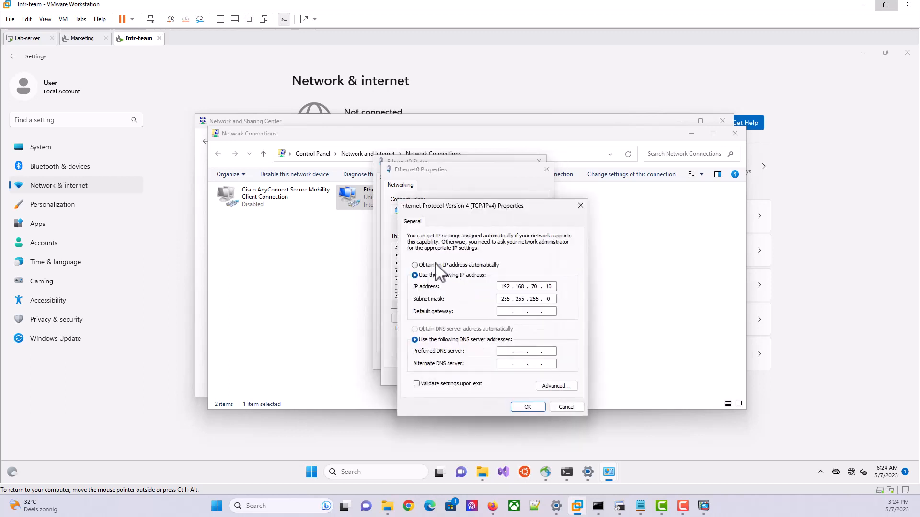
Switch Ethernet0 to obtain IP and DNS addresses automatically and close the network windows
left_click(435, 264)
left_click(425, 329)
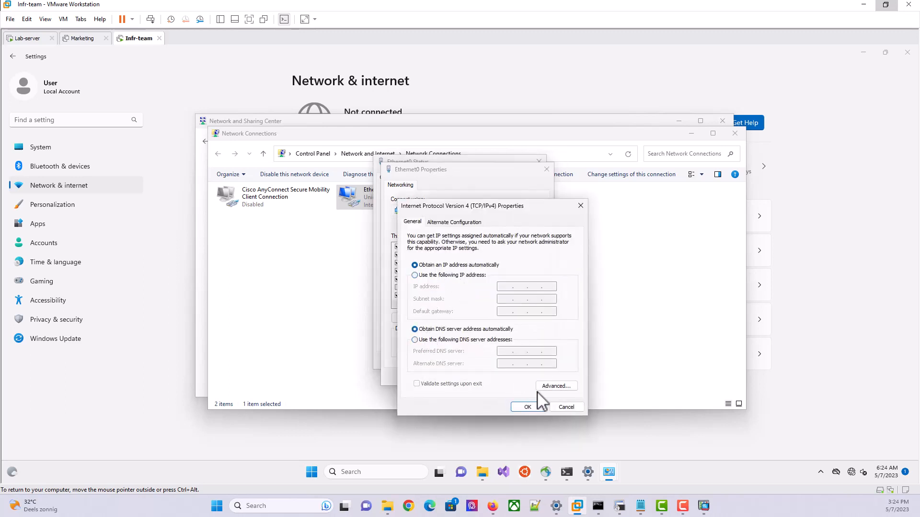
left_click(533, 407)
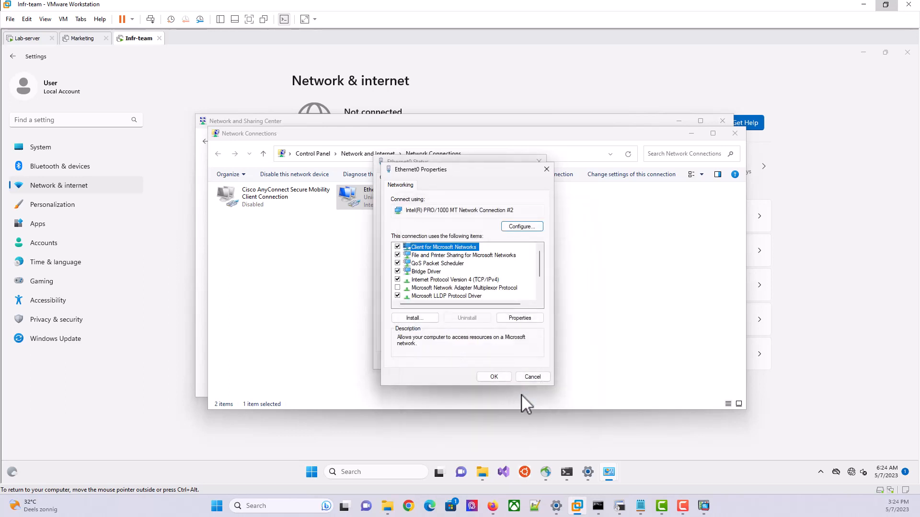
left_click(494, 376)
left_click(524, 360)
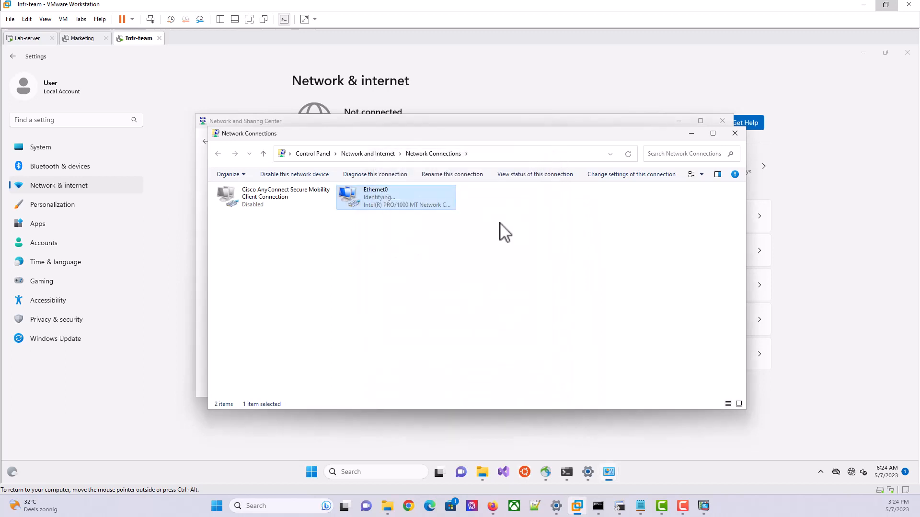
left_click(735, 134)
left_click(722, 120)
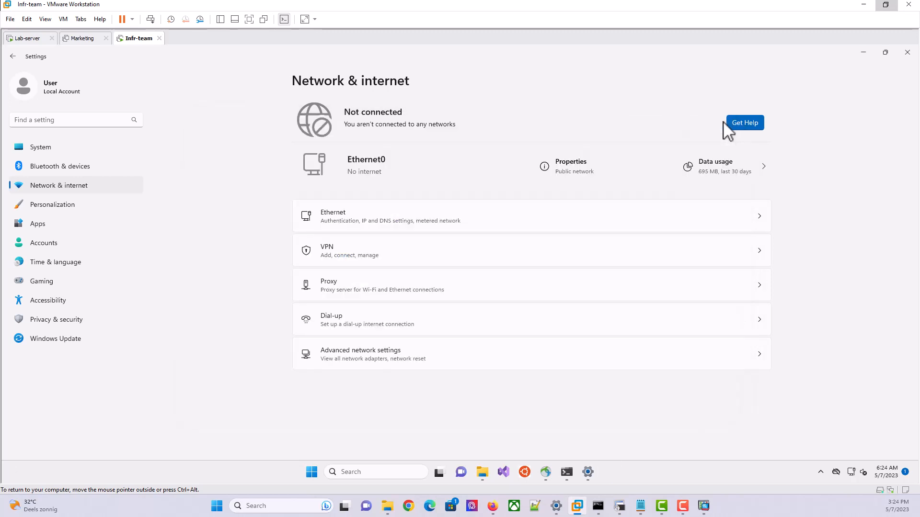
left_click(907, 52)
Rerun the ping to 192.168.1.30, which now gets replies
key("Up")
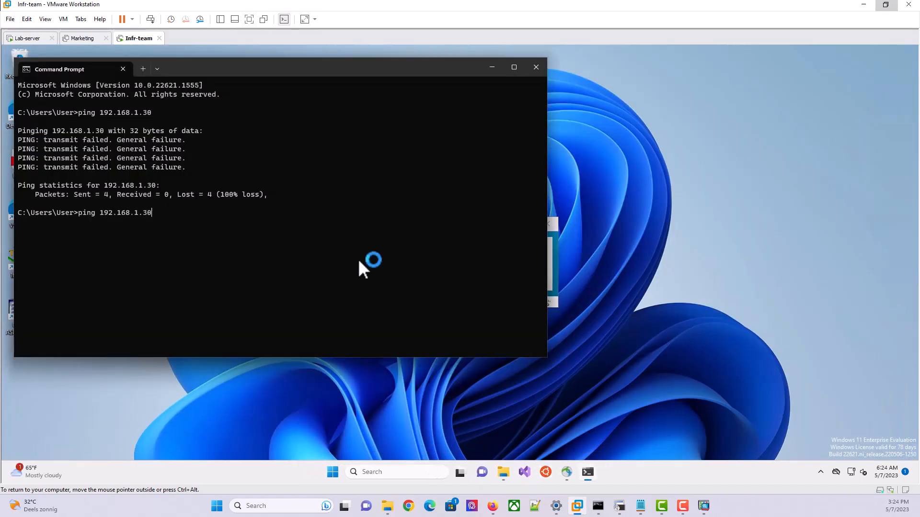
key("Return")
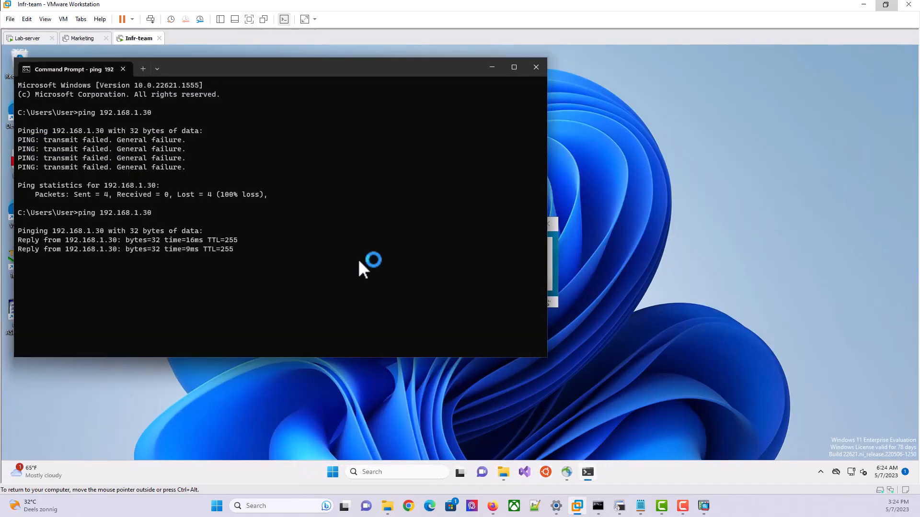
left_click(491, 67)
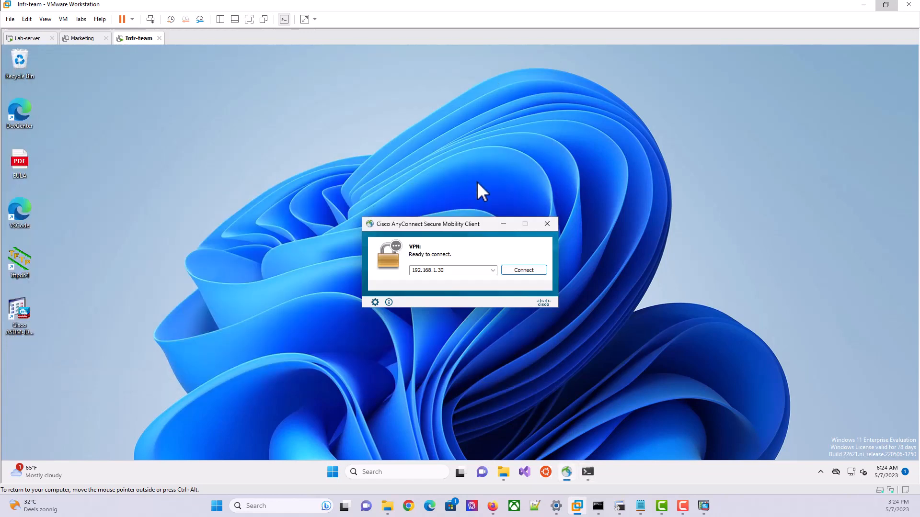
Connect AnyConnect to 192.168.1.30 as group INFRA-TEAM-VPN, accepting the certificate and entering the credentials
left_click(516, 269)
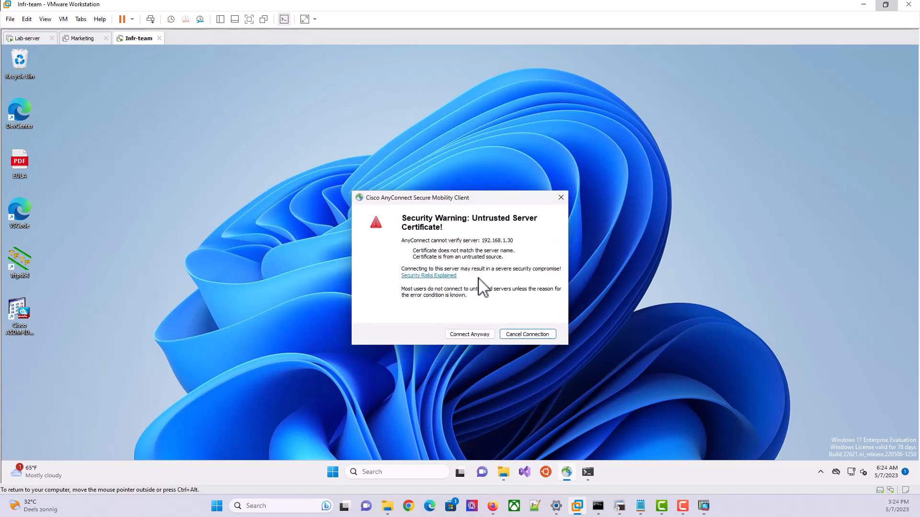
left_click(469, 332)
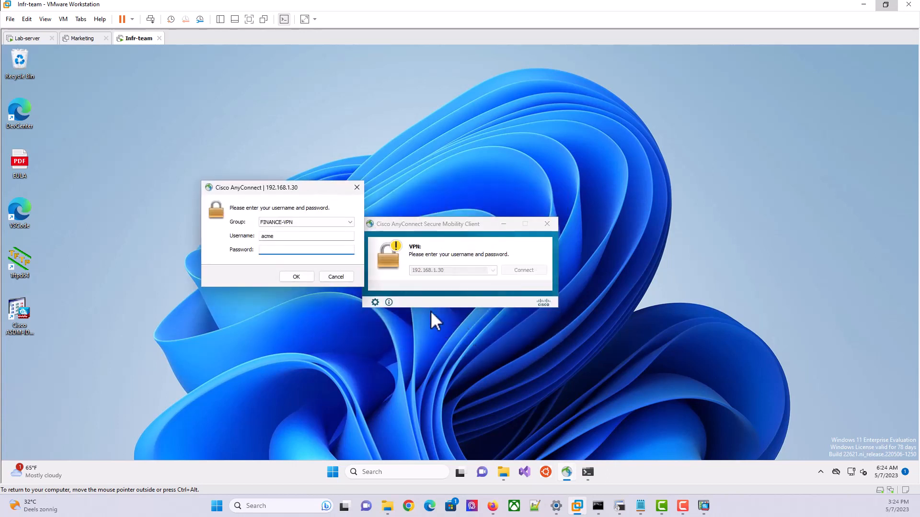
left_click(327, 223)
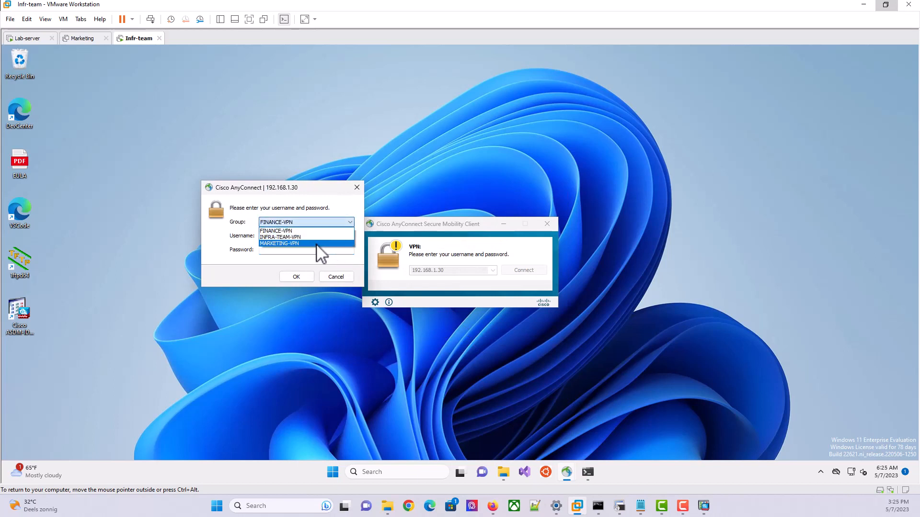
left_click(315, 236)
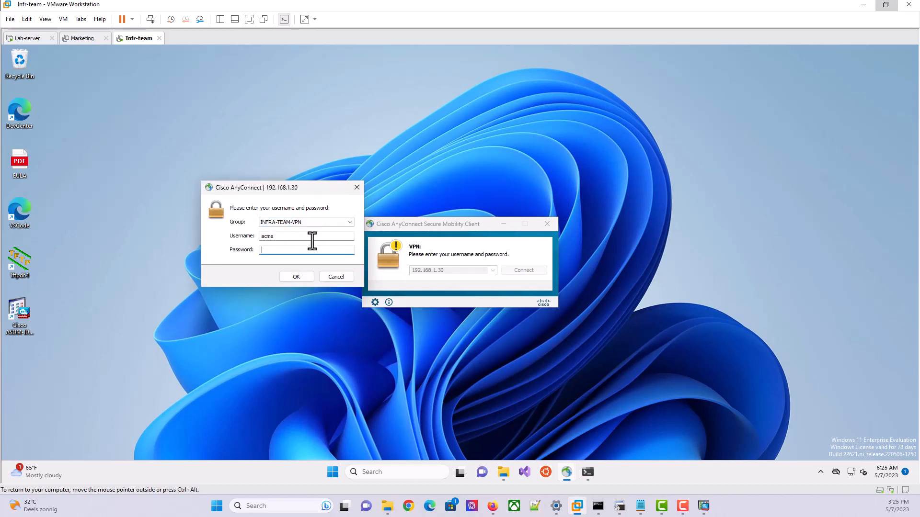
left_click(308, 236)
type("=")
key("BackSpace")
key("BackSpace")
key("BackSpace")
key("BackSpace")
key("BackSpace")
key("BackSpace")
type("adm")
left_click(296, 251)
type("**")
left_click(298, 277)
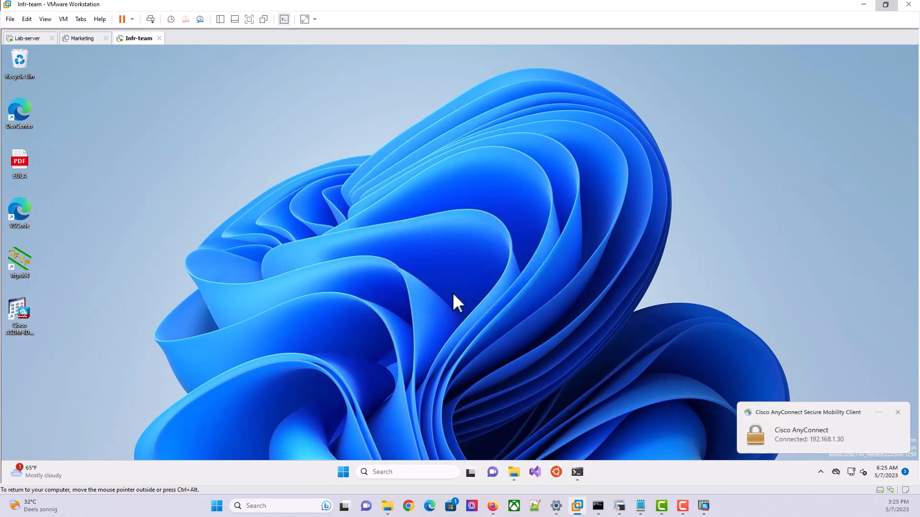
Run route print in Command Prompt to display the client's routing table
left_click(575, 472)
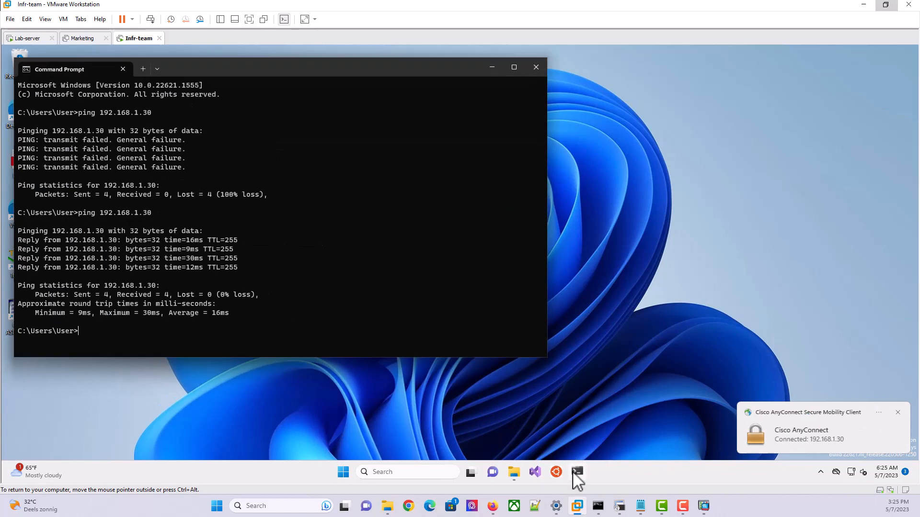
key("Return")
key("Return")
key("Return")
key("Return")
type("ro")
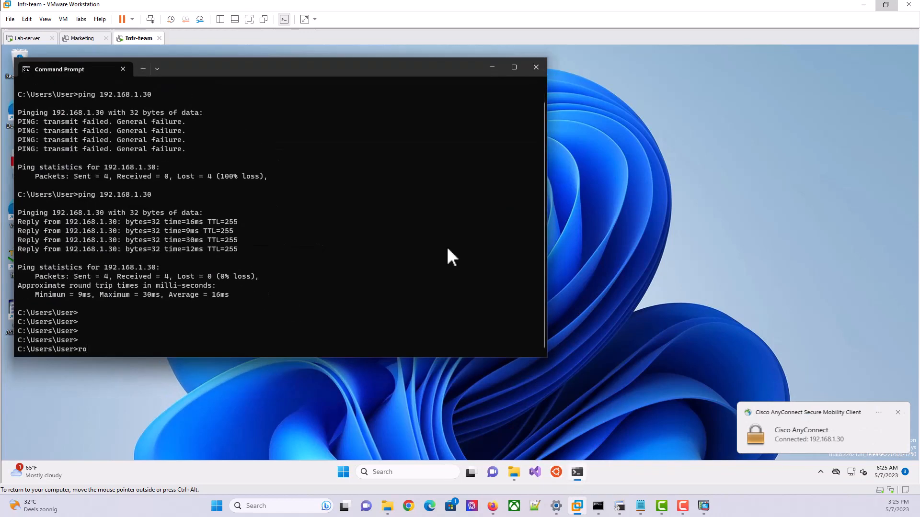
type("ute print")
key("Return")
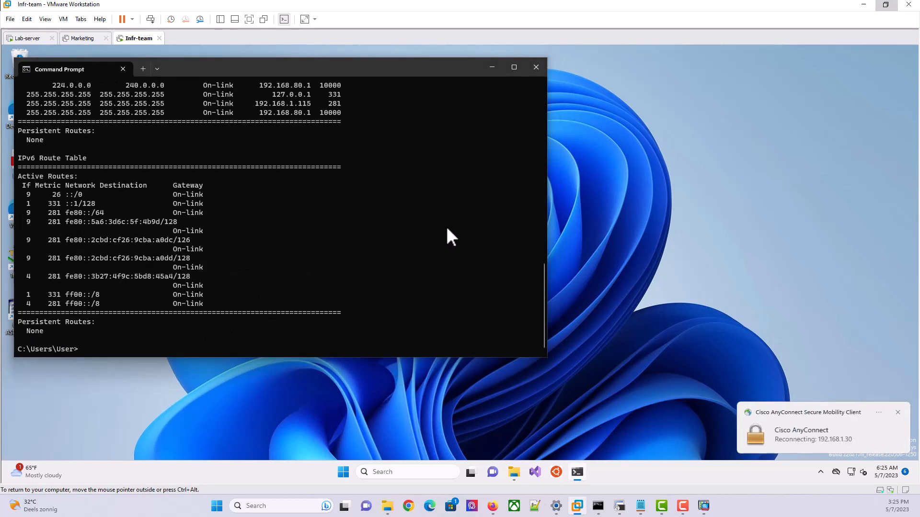
scroll(447, 229, "up", 5)
scroll(446, 229, "up", 2)
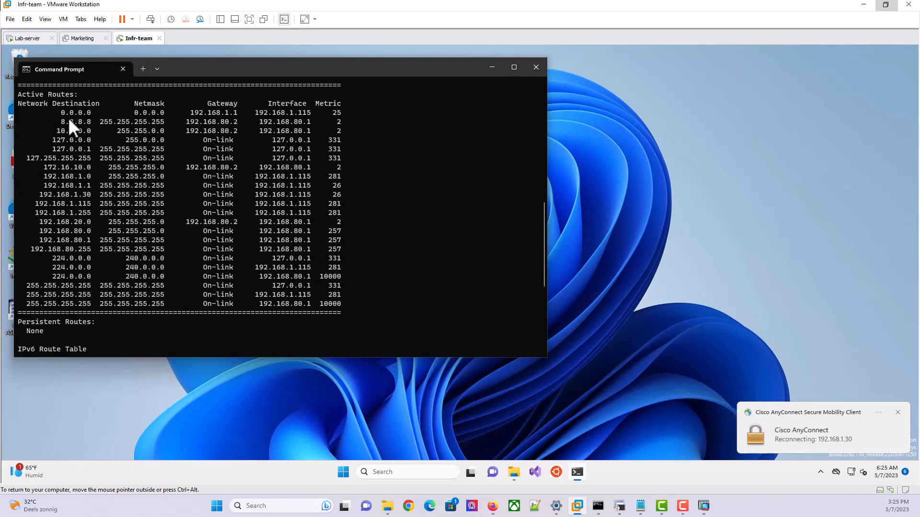
Highlight the 8.8.8.8, 10.0.0.0, 172.16.10.0 and 192.168.20.0 routes via gateway 192.168.80.2
left_click_drag(61, 122, 74, 121)
left_click_drag(203, 118, 253, 121)
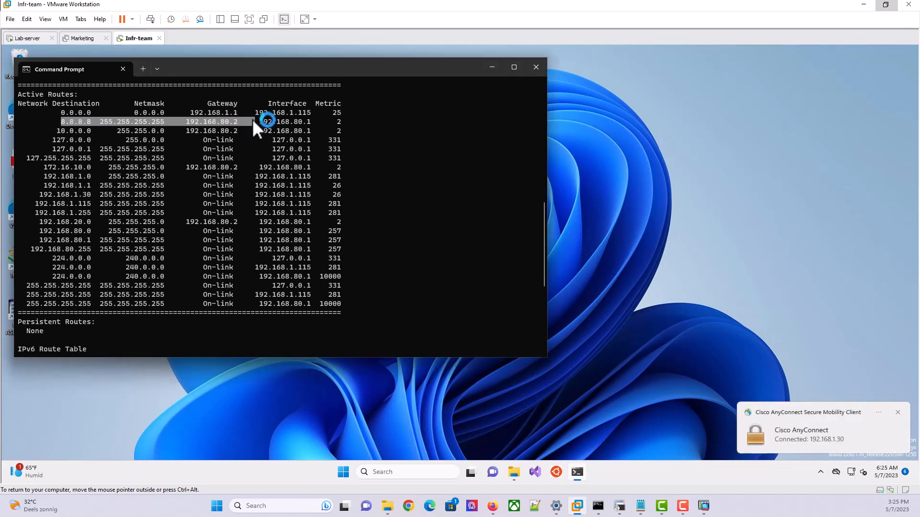
left_click(339, 124)
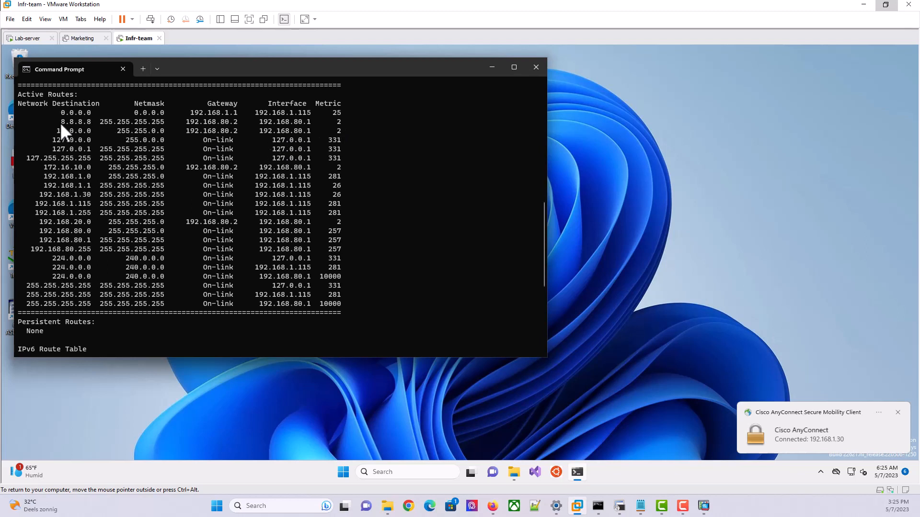
left_click_drag(60, 122, 85, 119)
left_click_drag(59, 133, 247, 132)
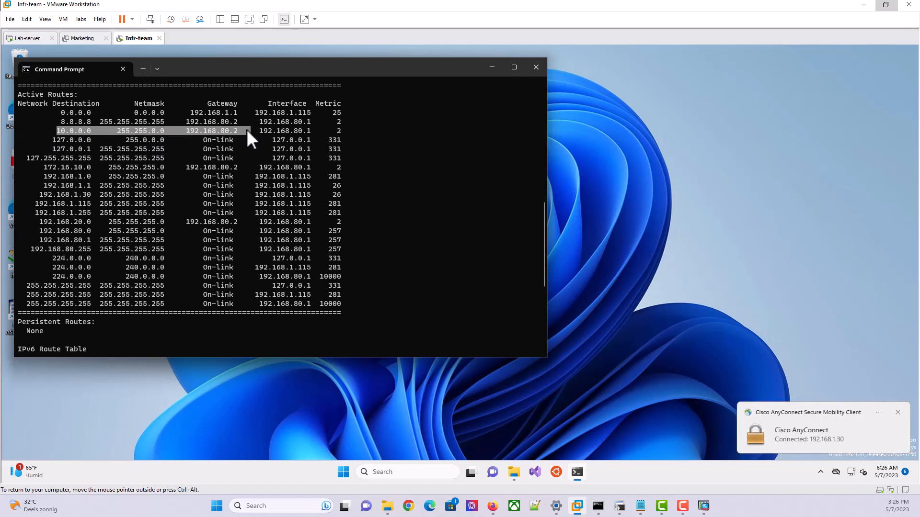
left_click_drag(47, 167, 228, 165)
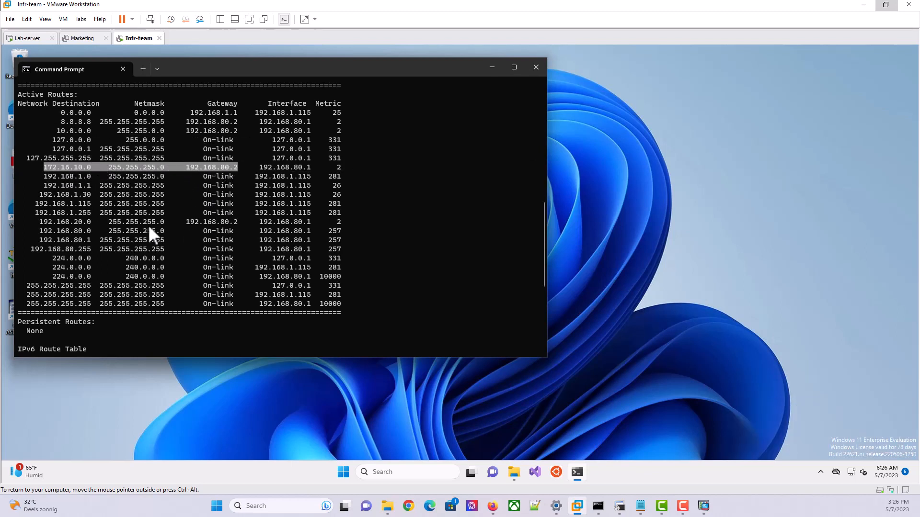
left_click_drag(38, 220, 106, 221)
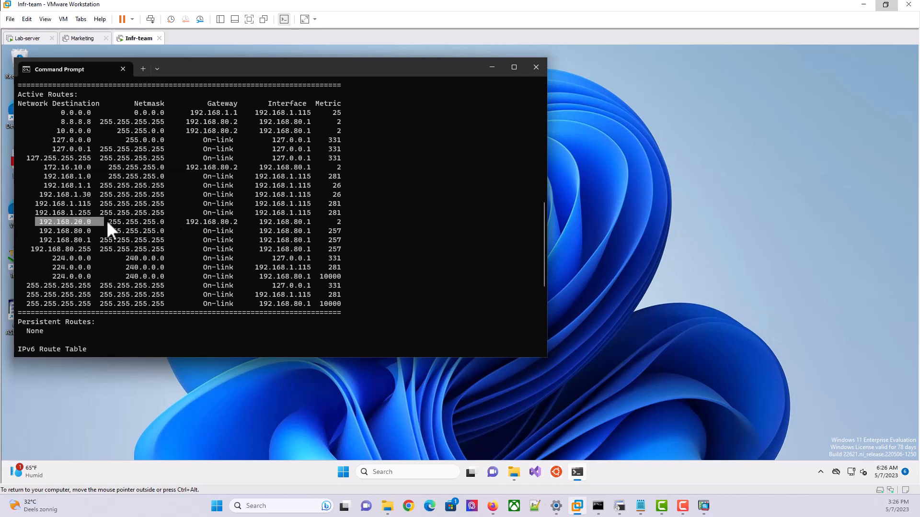
left_click_drag(238, 226, 240, 225)
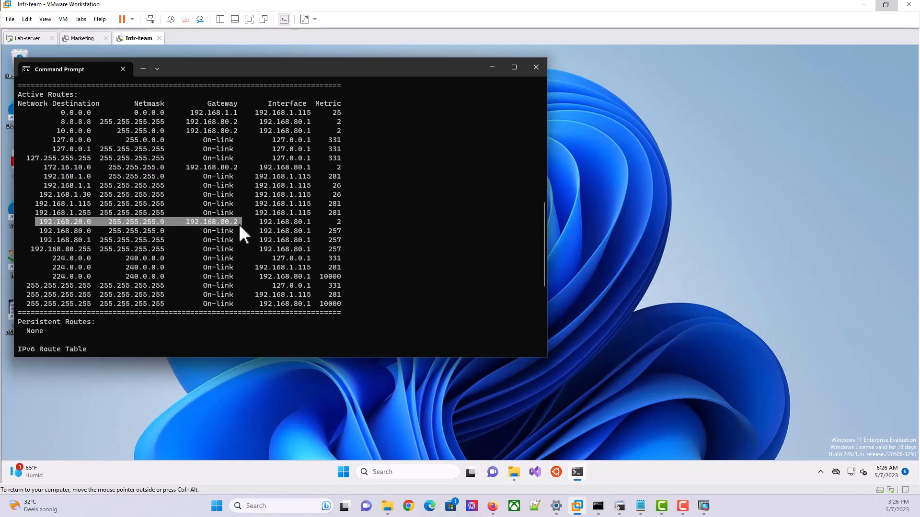
scroll(259, 230, "down", 7)
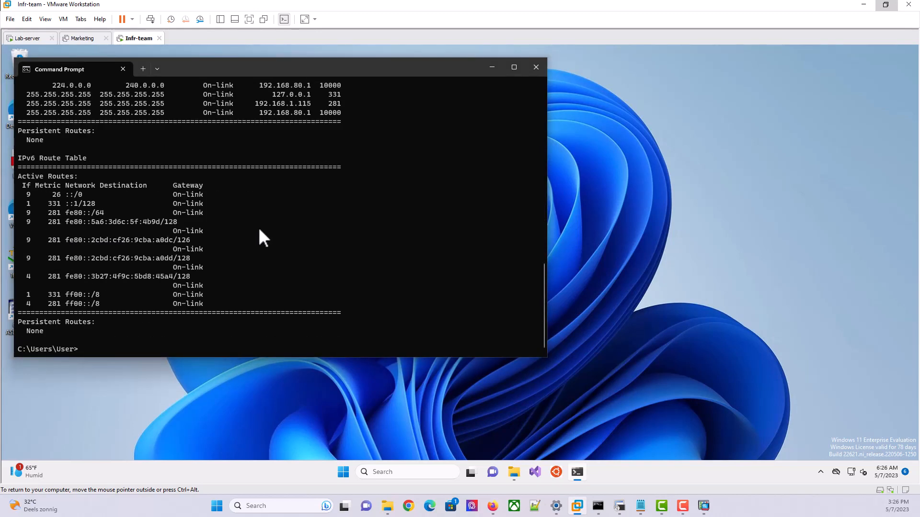
Run ipconfig to check the VM's current IP configuration
key("Return")
key("Return")
type("i")
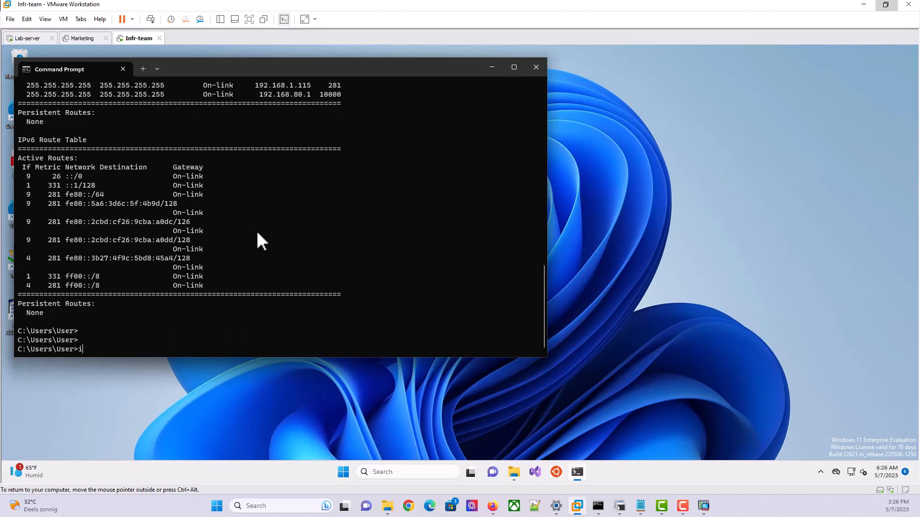
type("pconfig")
key("Return")
key("Return")
key("Return")
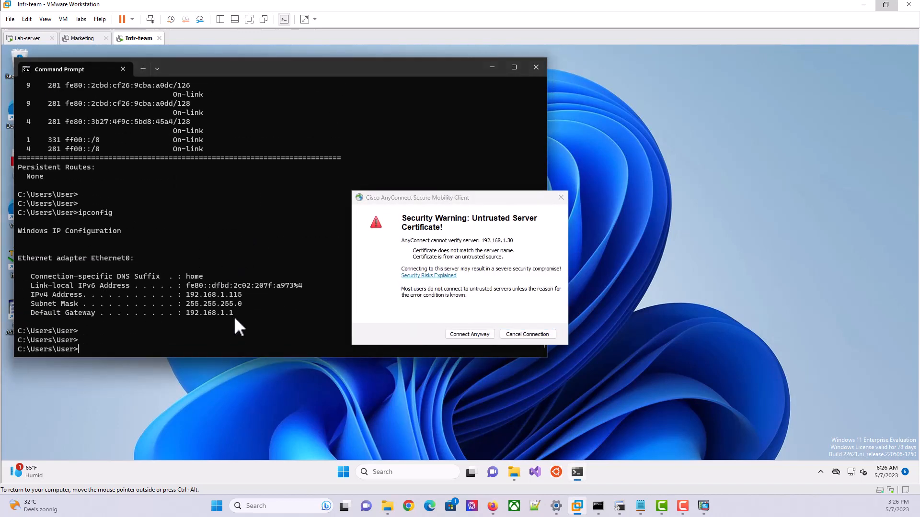
Accept the untrusted certificate and log in to the 192.168.1.30 VPN with the account password
left_click(464, 334)
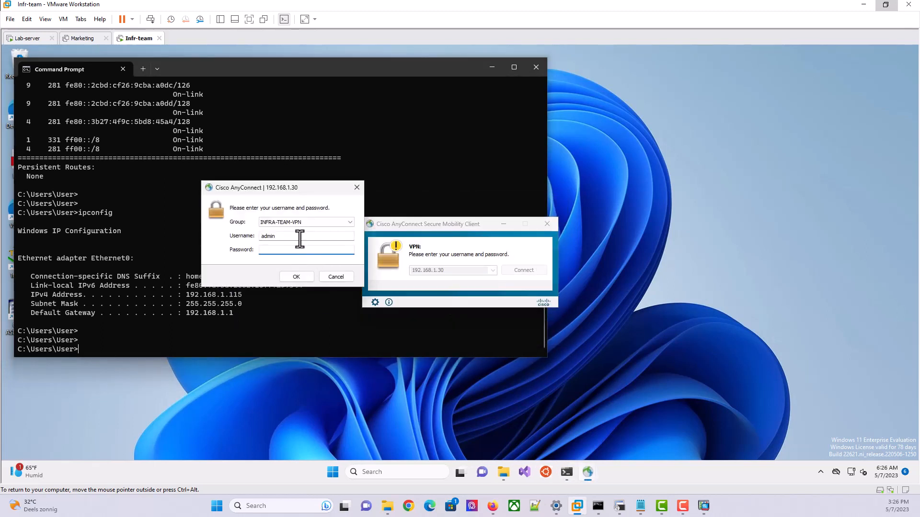
type("******")
left_click(294, 278)
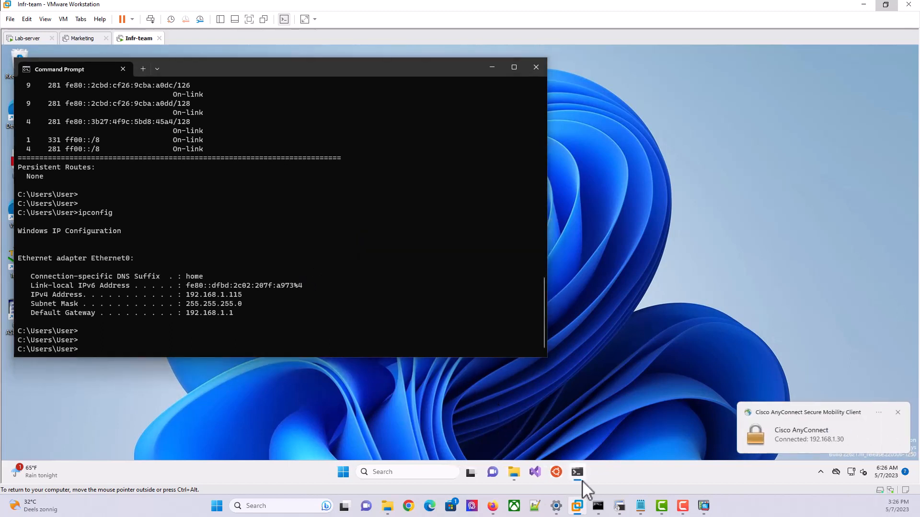
mouse_move(578, 507)
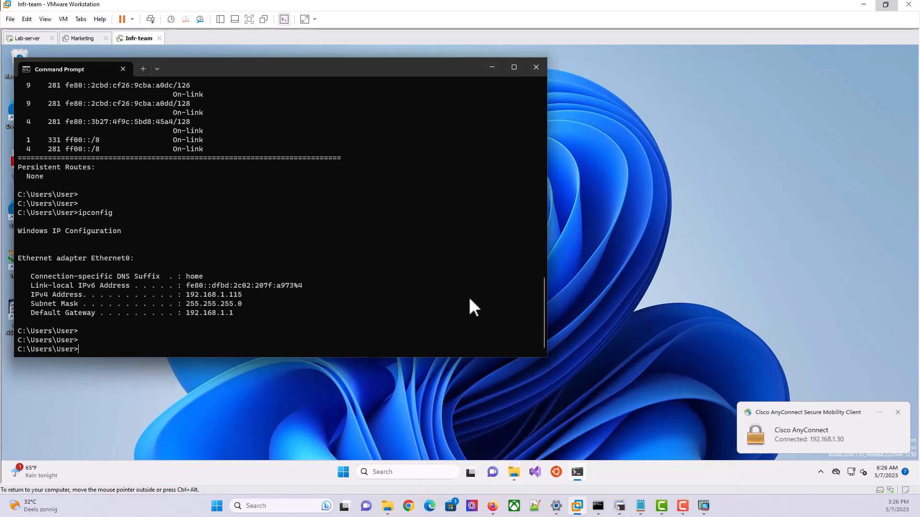
Return to ASDM and open the Firewall configuration's NAT Rules table
left_click(704, 506)
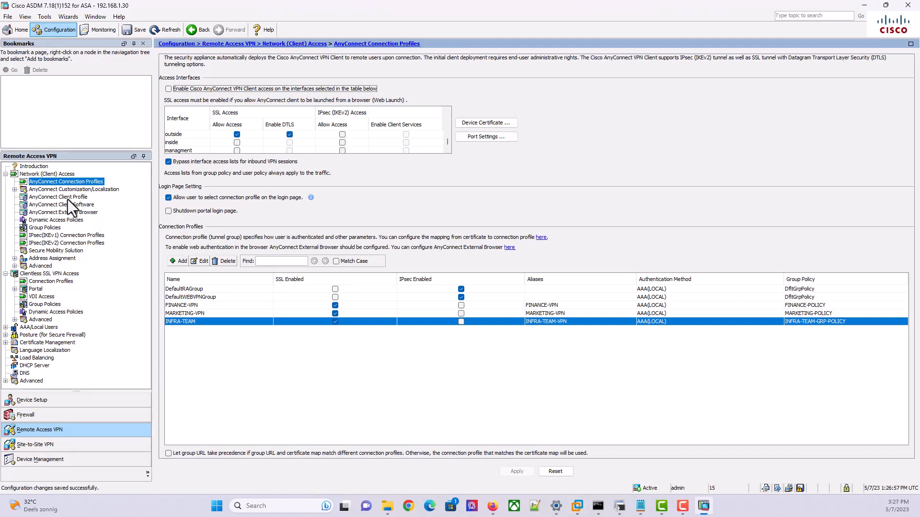
left_click(42, 415)
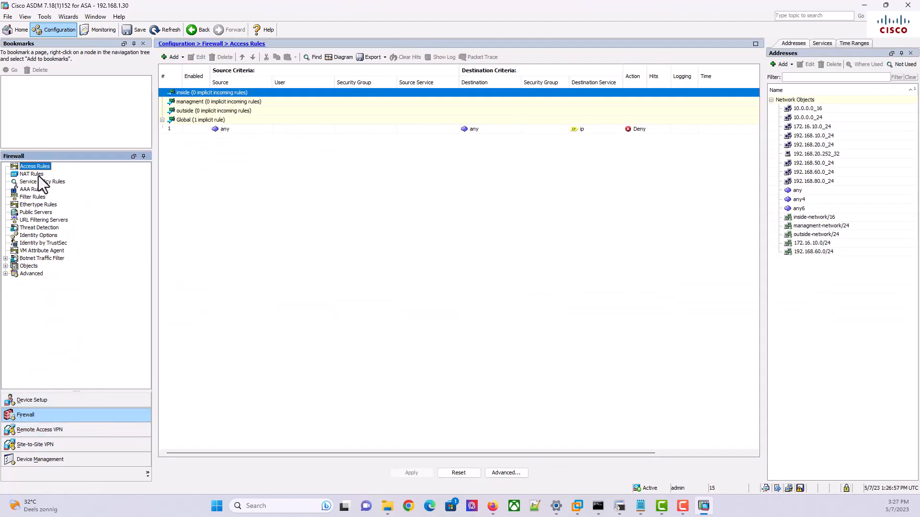
left_click(38, 176)
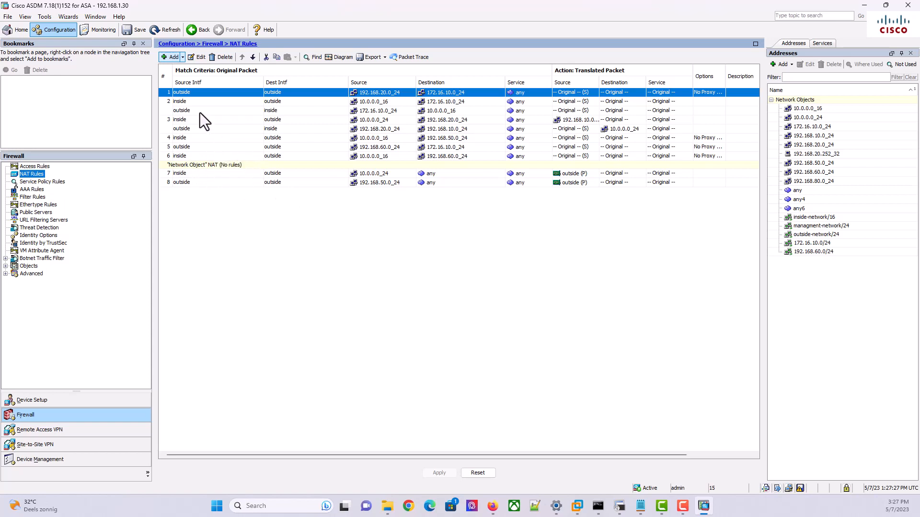
Insert a new NAT rule after rule 6, checking the topology diagram meanwhile
left_click(196, 155)
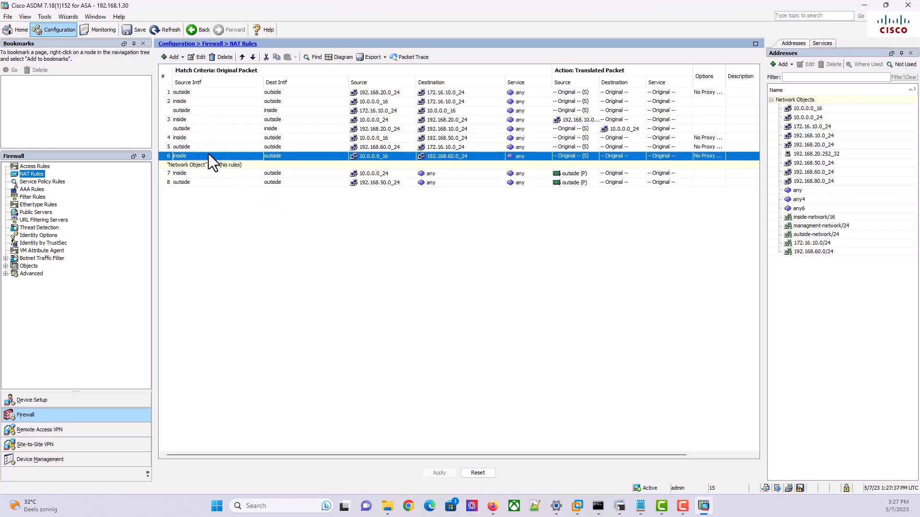
right_click(208, 154)
left_click(242, 203)
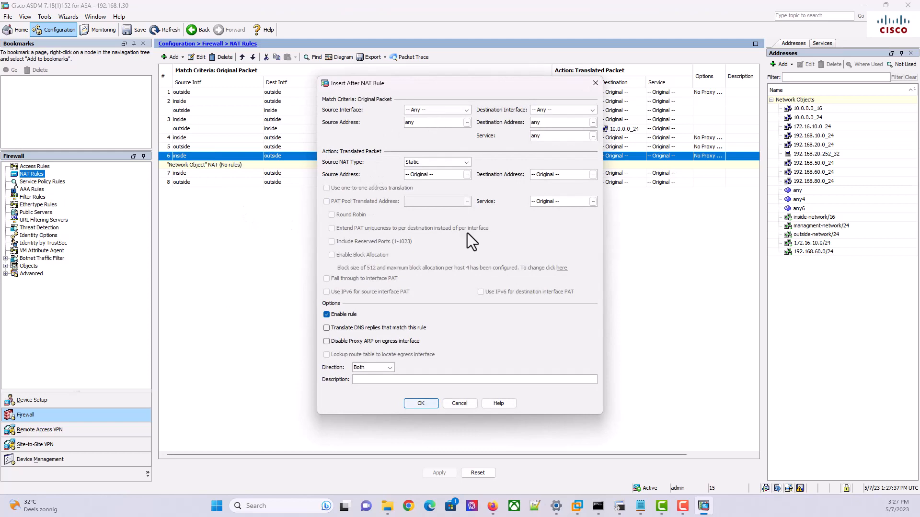
left_click(493, 506)
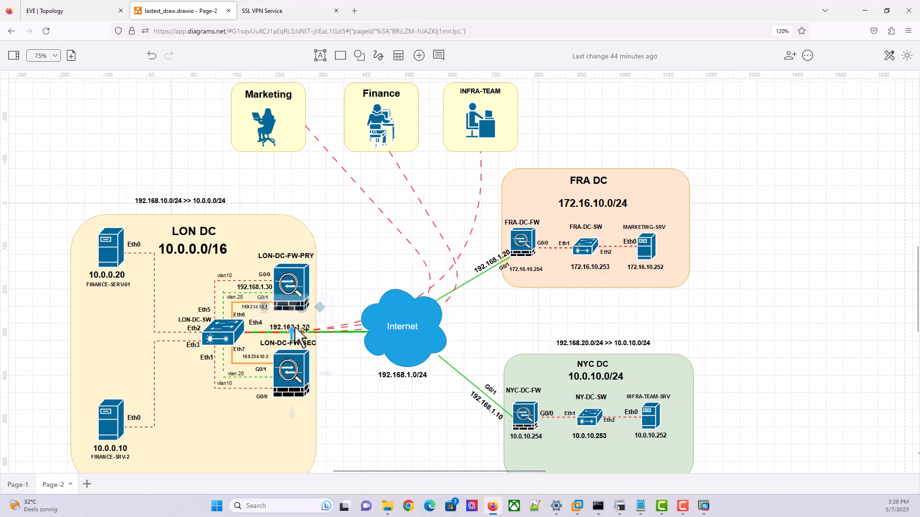
left_click(703, 506)
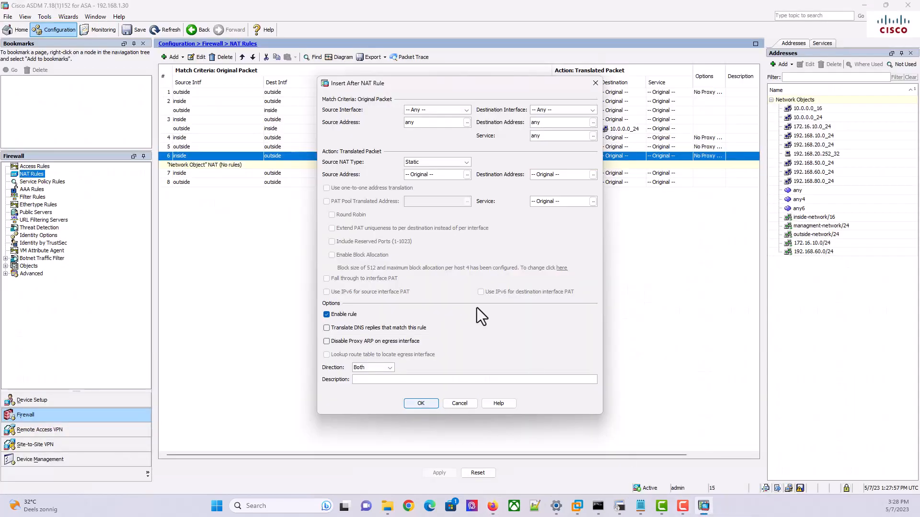
Set the rule's source interface to inside and destination interface to outside
left_click(467, 108)
left_click(439, 129)
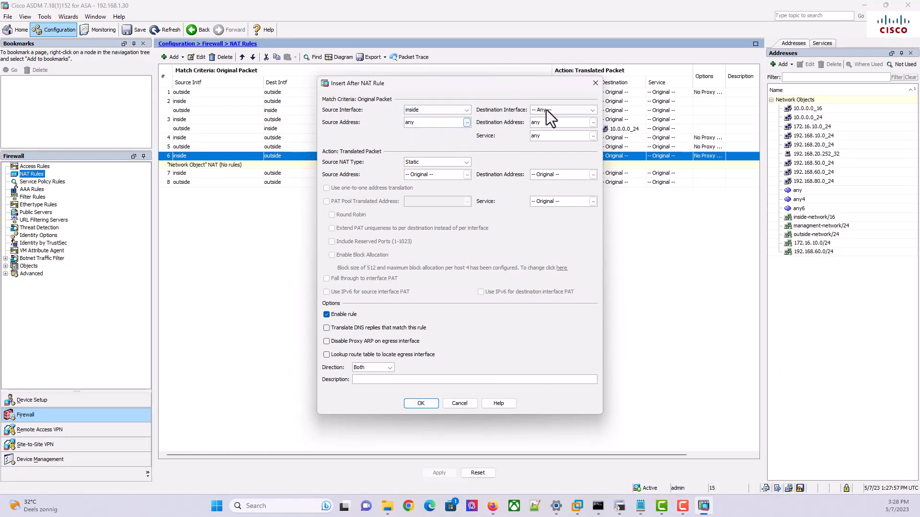
left_click(588, 111)
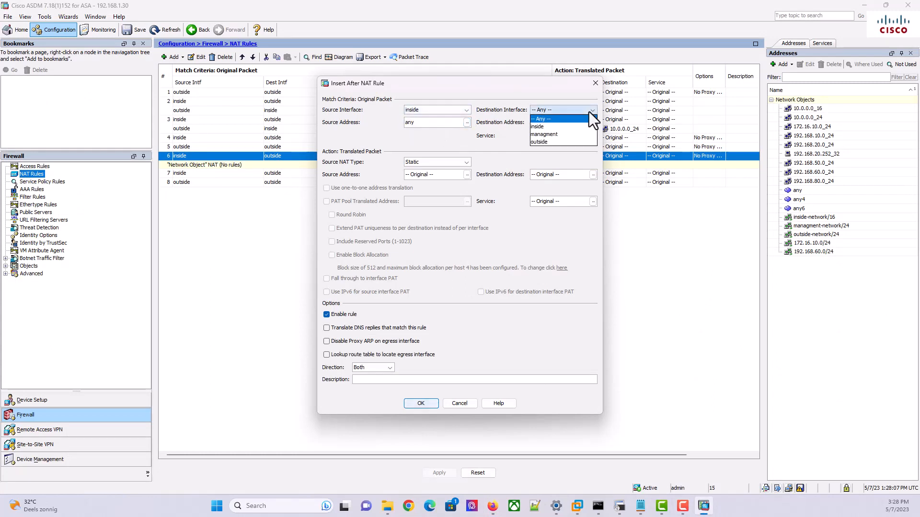
left_click(557, 142)
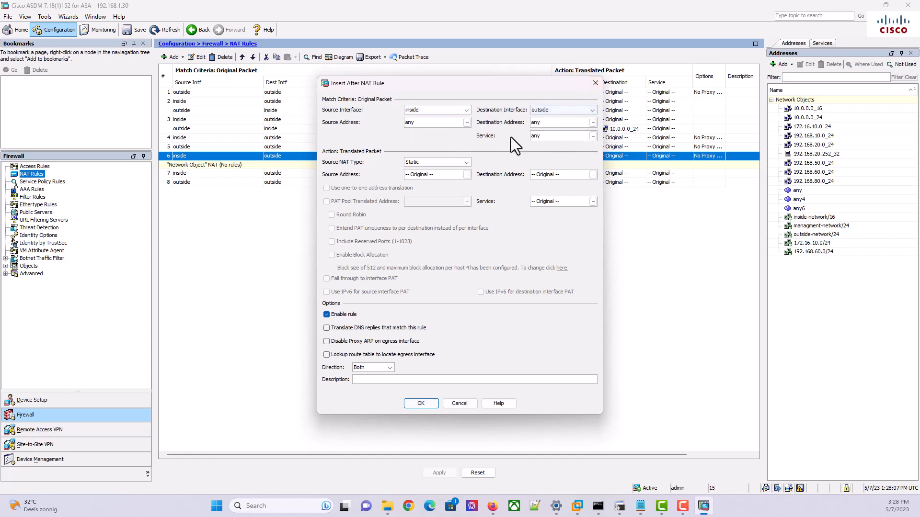
left_click(466, 122)
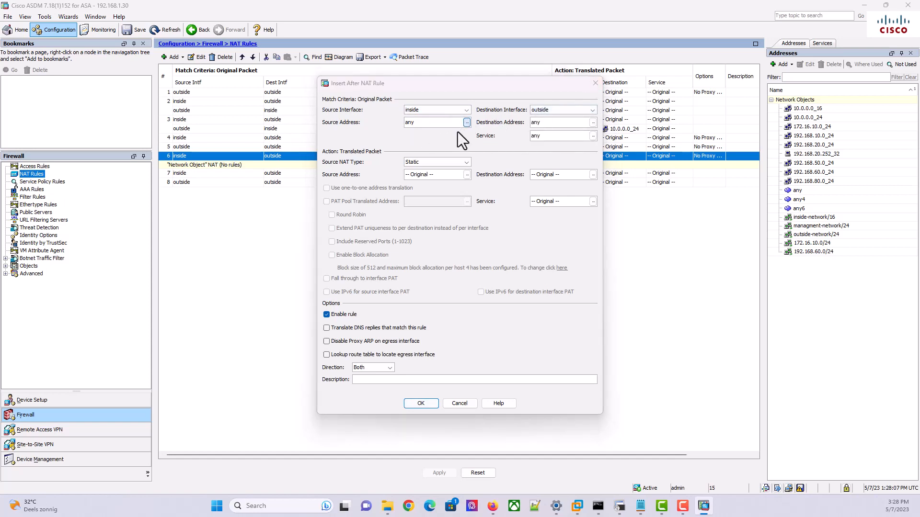
left_click_drag(919, 132, 462, 122)
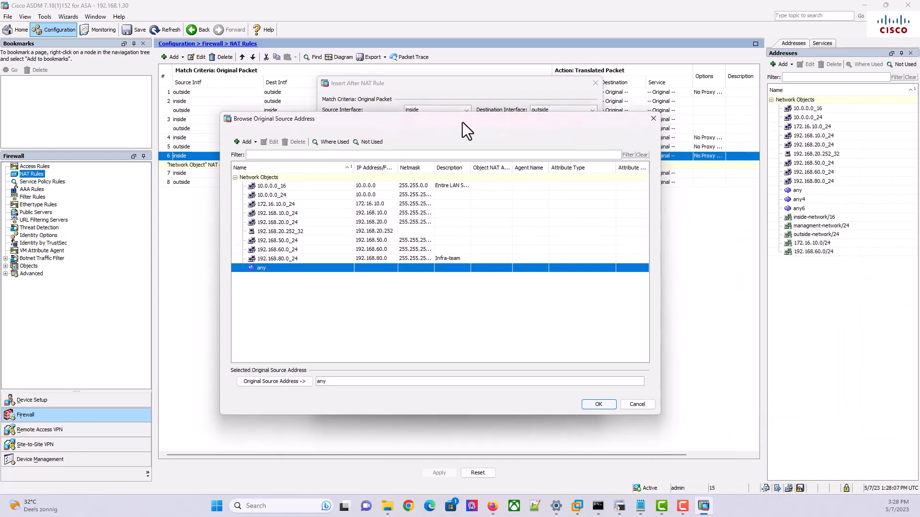
Pick 10.0.0.0_16 as original source and 192.168.80.0_24 as original destination
left_click(286, 191)
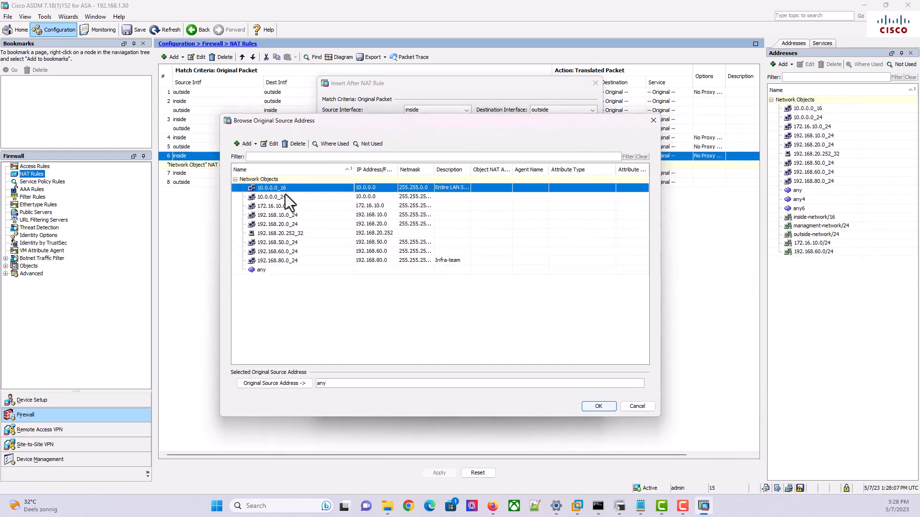
left_click(599, 411)
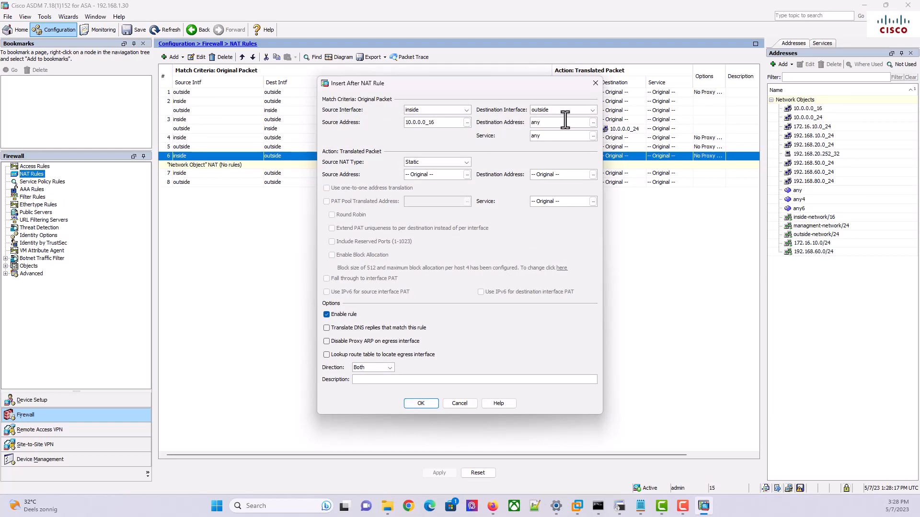
left_click(593, 123)
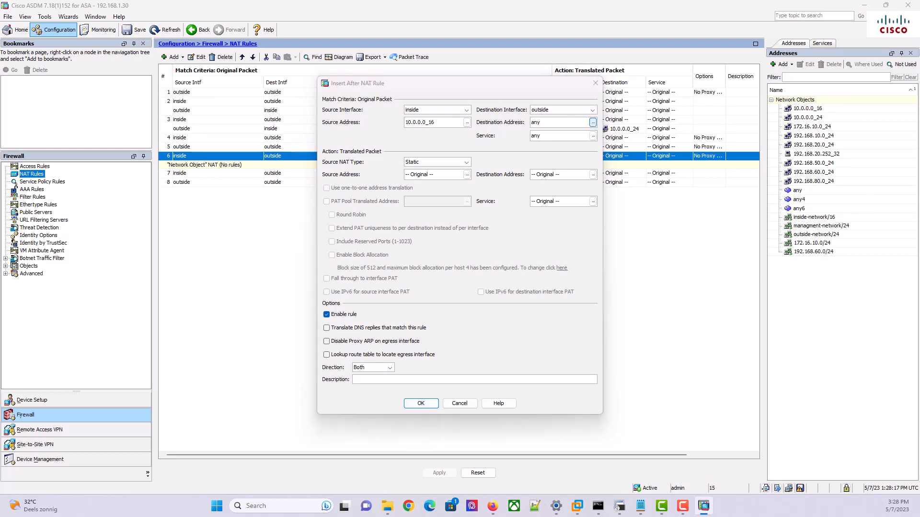
left_click_drag(738, 128, 510, 113)
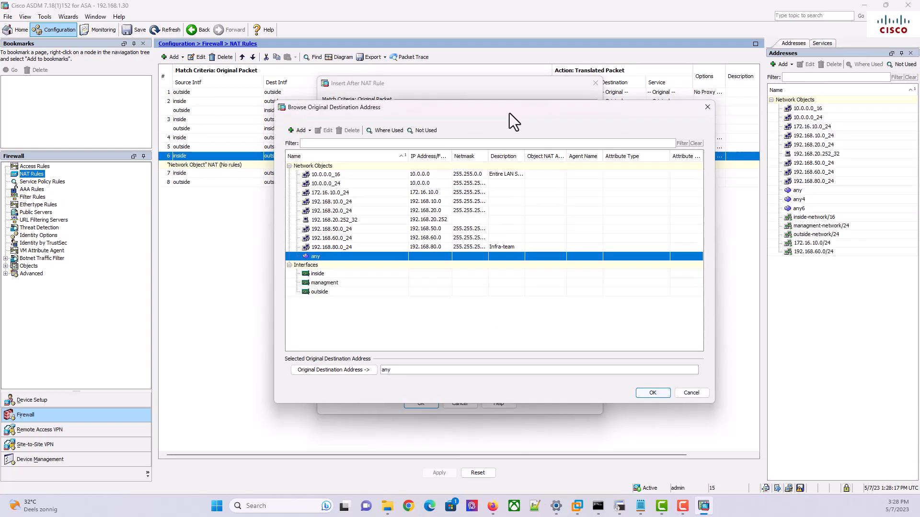
left_click(346, 246)
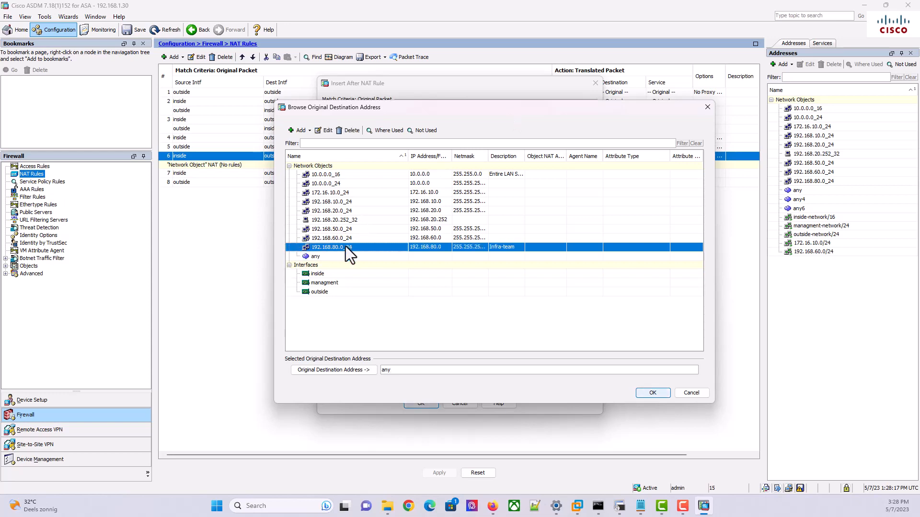
left_click(642, 394)
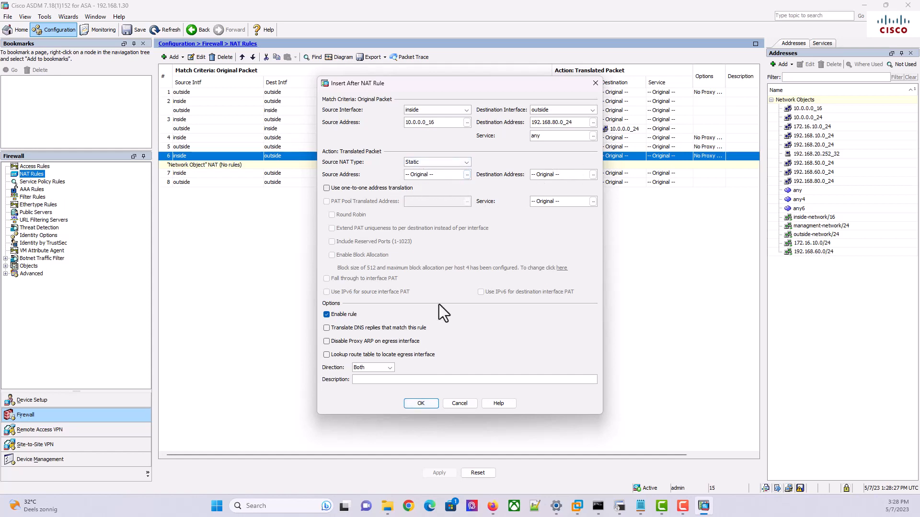
Enable Disable Proxy ARP and Lookup route table, save rule 7, then view the topology diagram
left_click(330, 339)
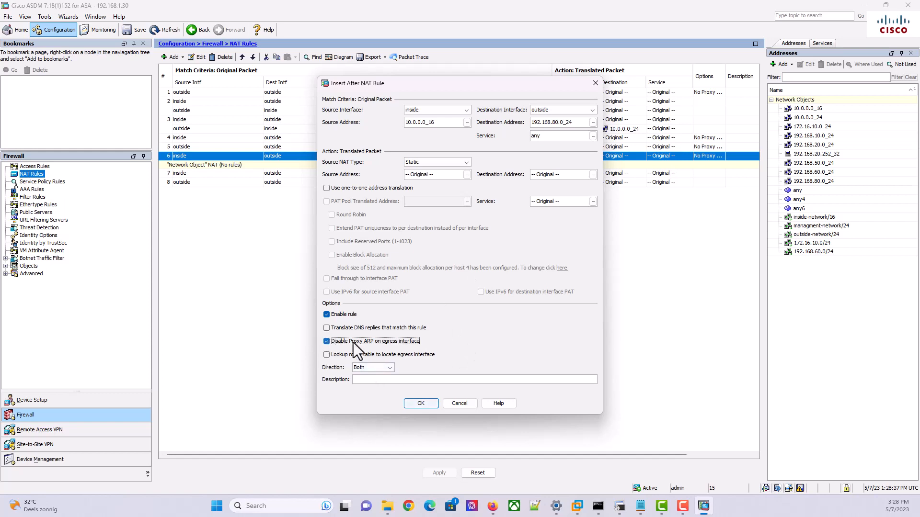
left_click(327, 355)
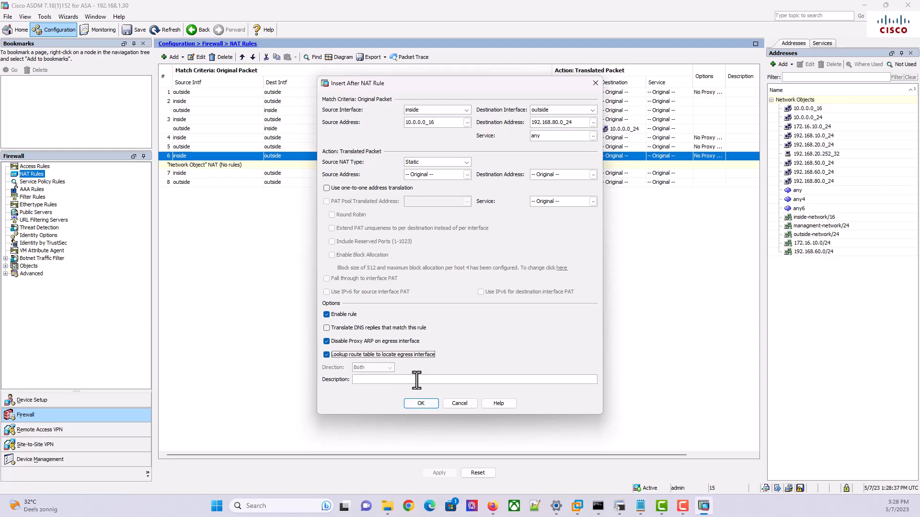
left_click(418, 404)
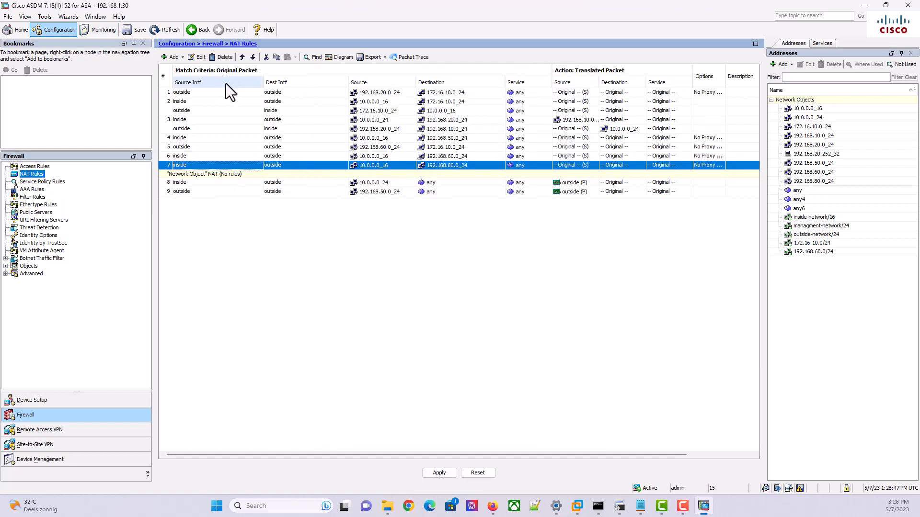
left_click(492, 506)
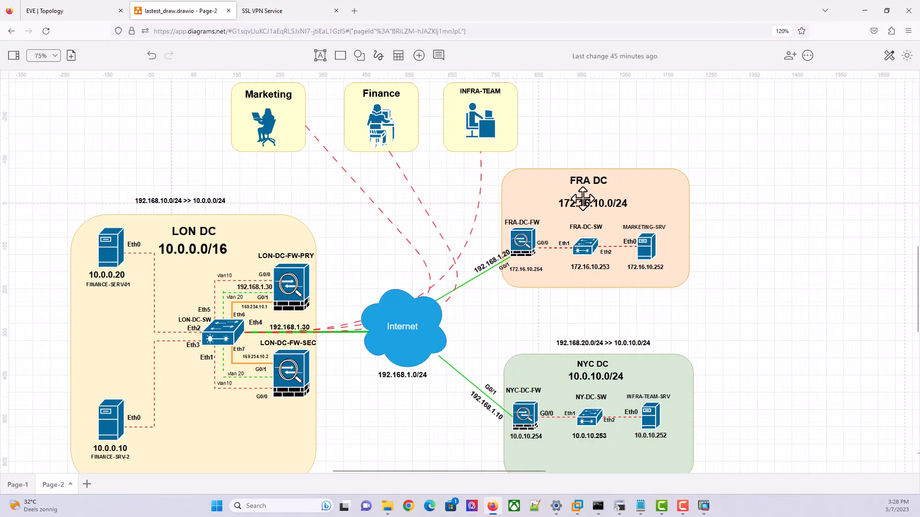